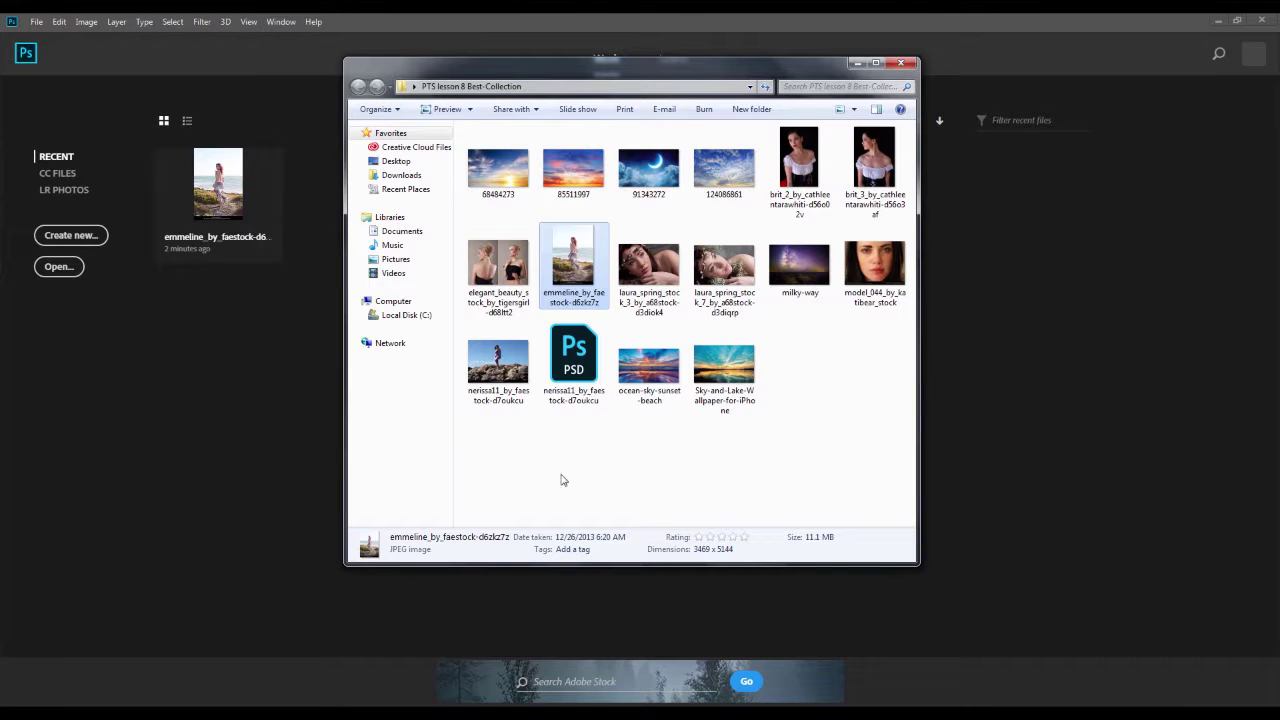
Open emmeline_by_faestock-d6zkz7z.jpg from the PTS lesson 8 Best-Collection folder in Photoshop
click(765, 432)
drag(548, 262, 322, 402)
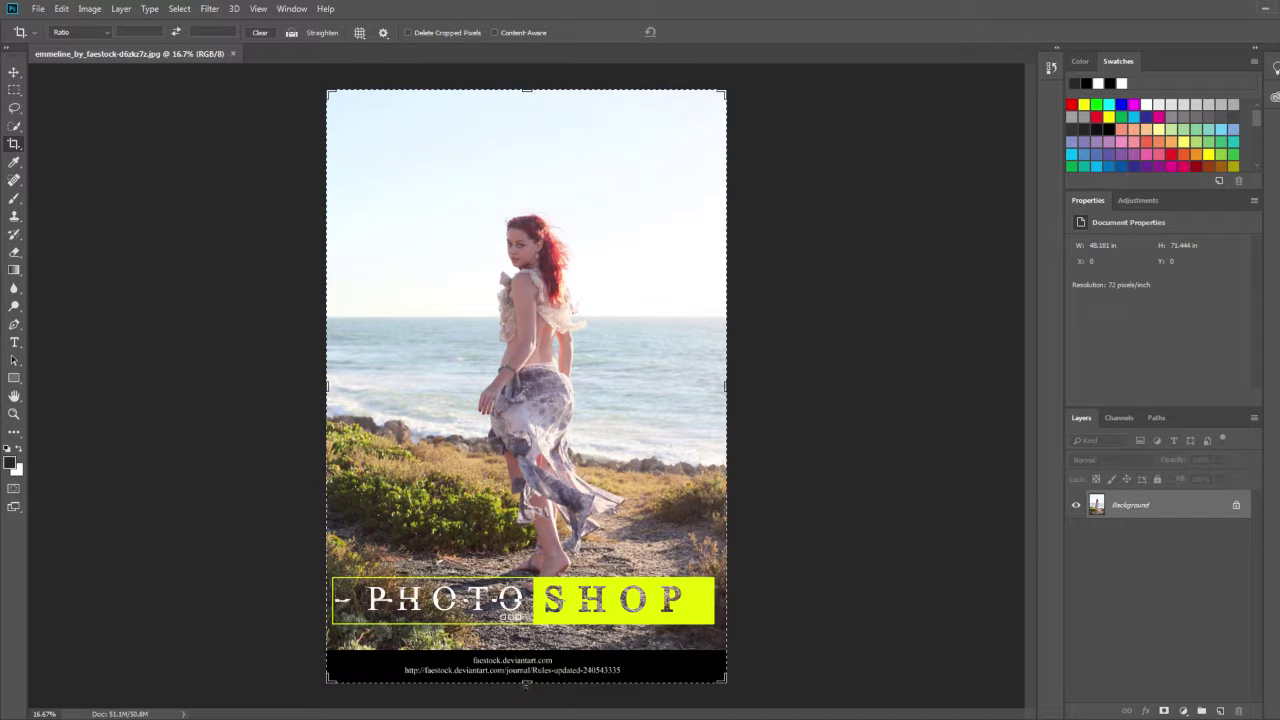
Crop off the bottom watermark strip and straighten the photo about 0.2° along the sea horizon
drag(526, 682, 527, 665)
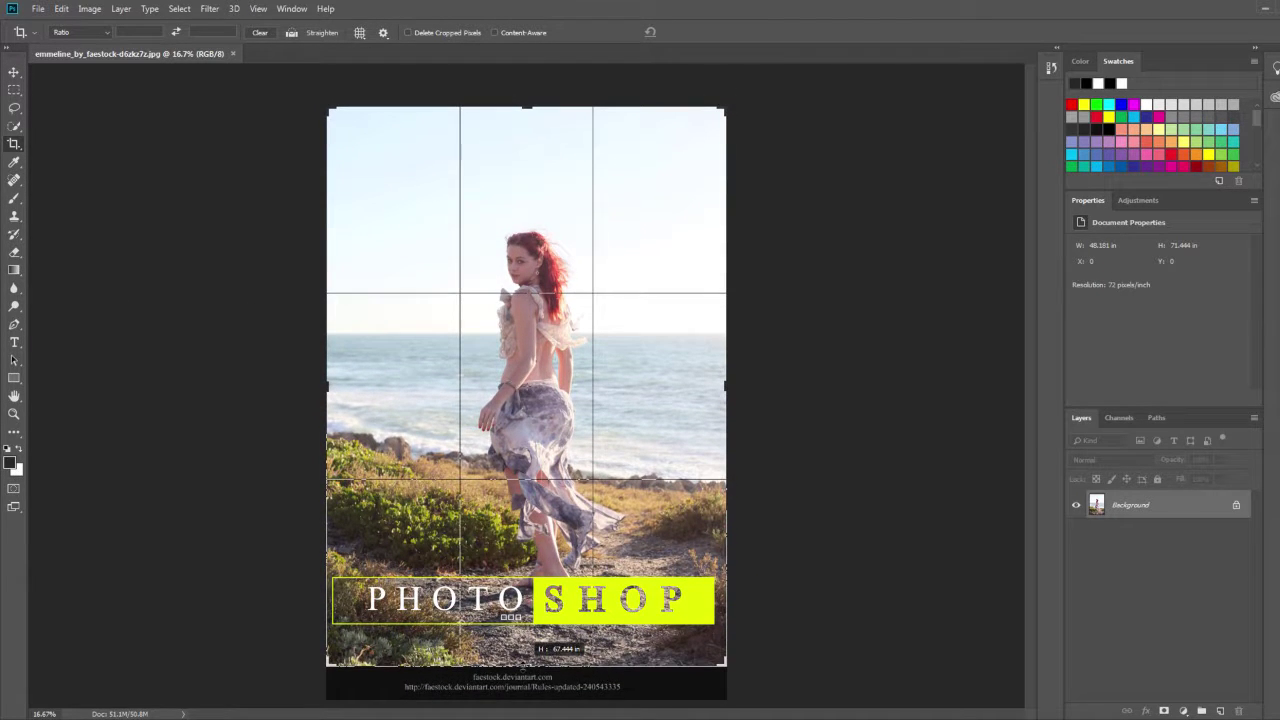
key(Return)
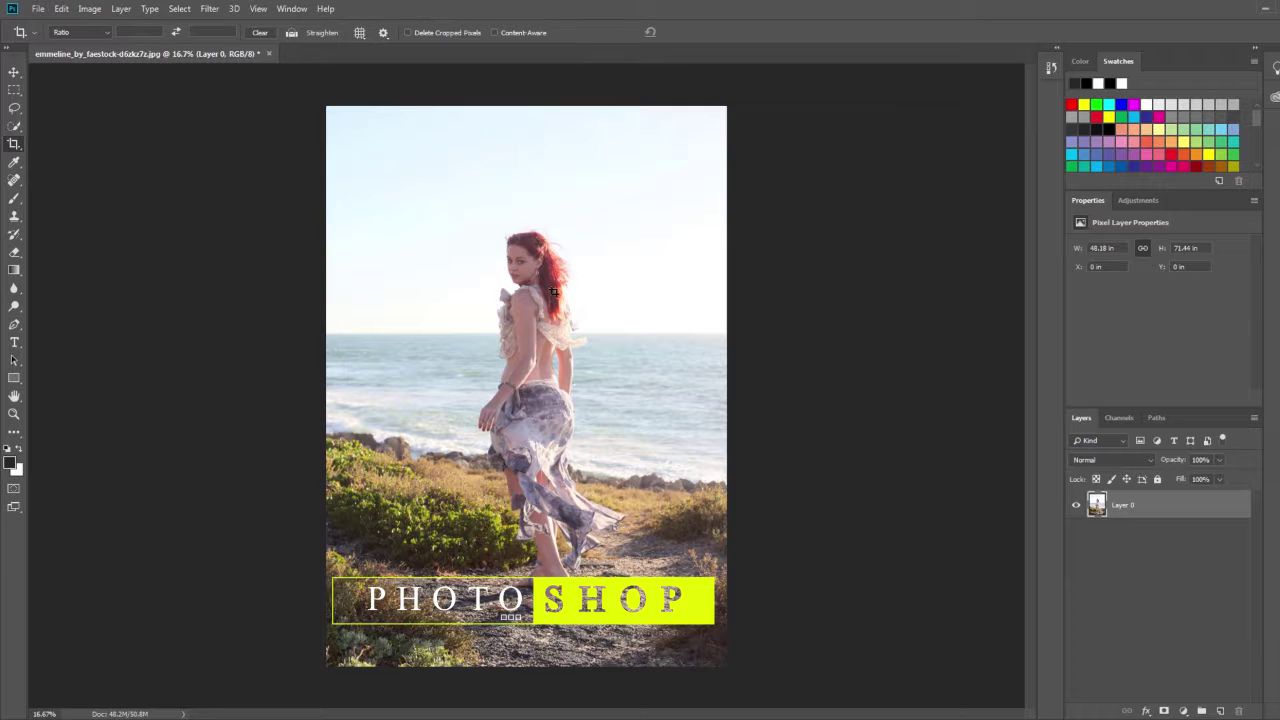
click(665, 211)
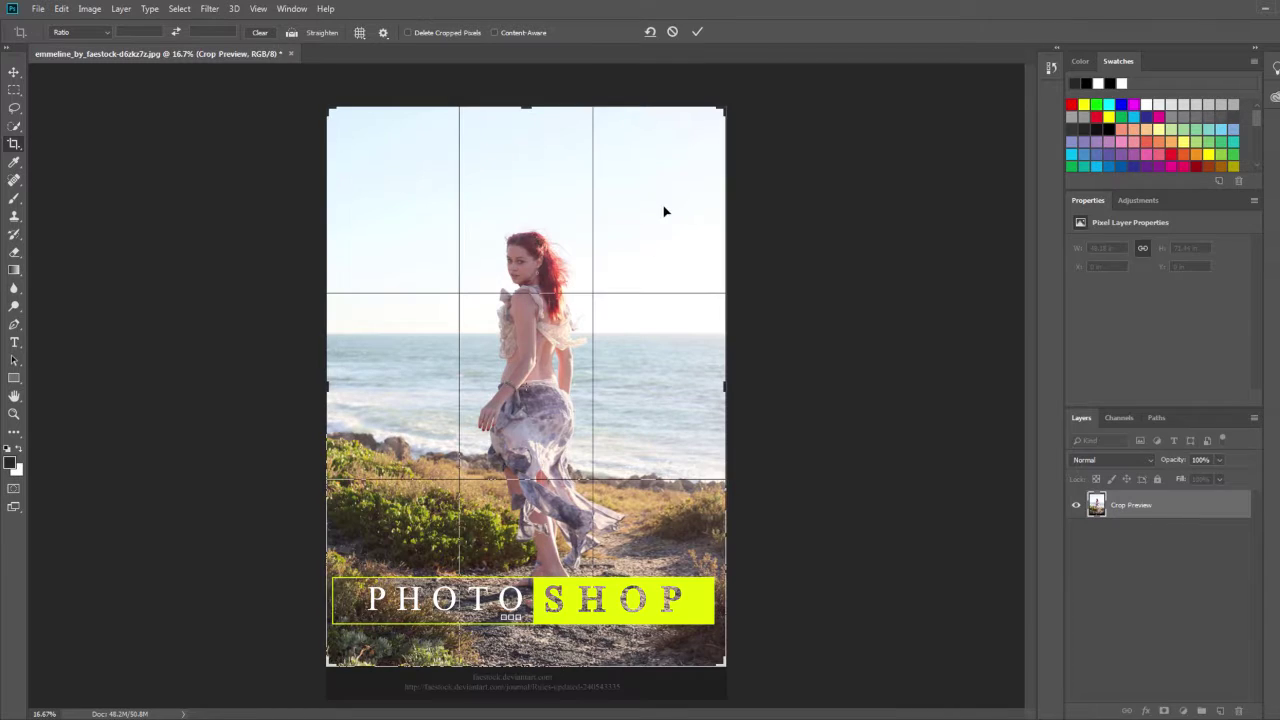
click(291, 33)
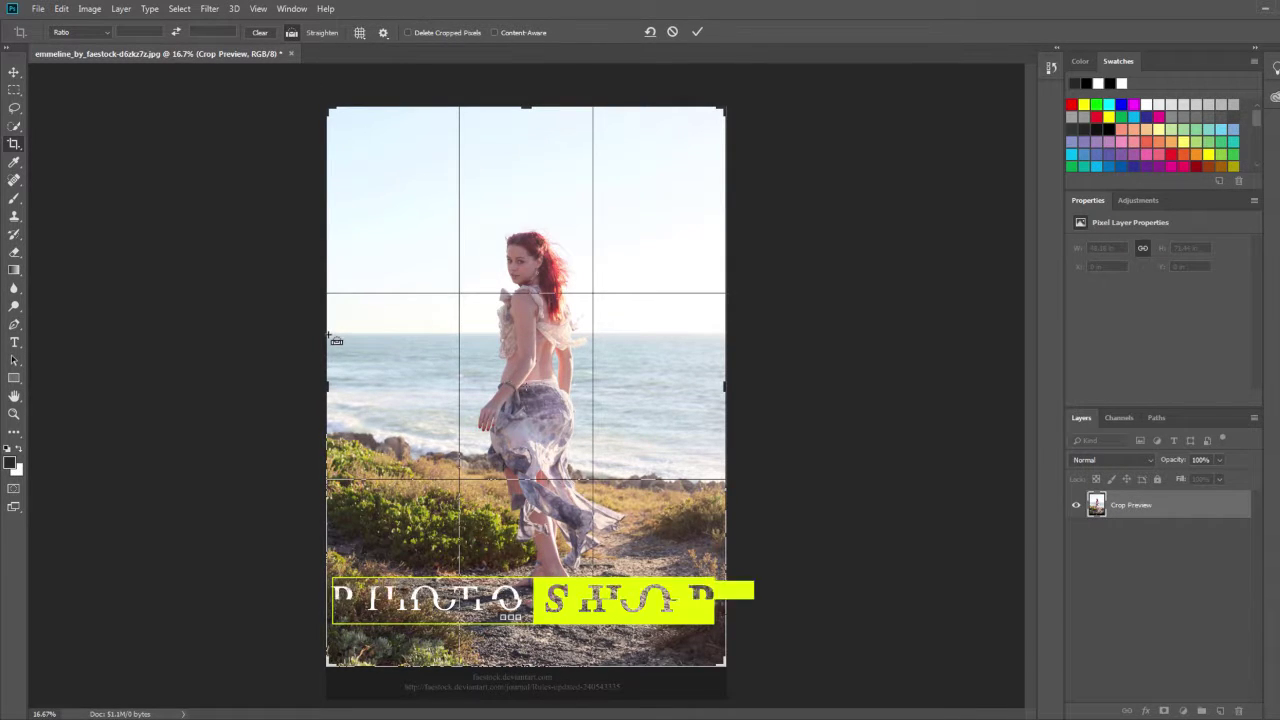
drag(329, 334, 818, 333)
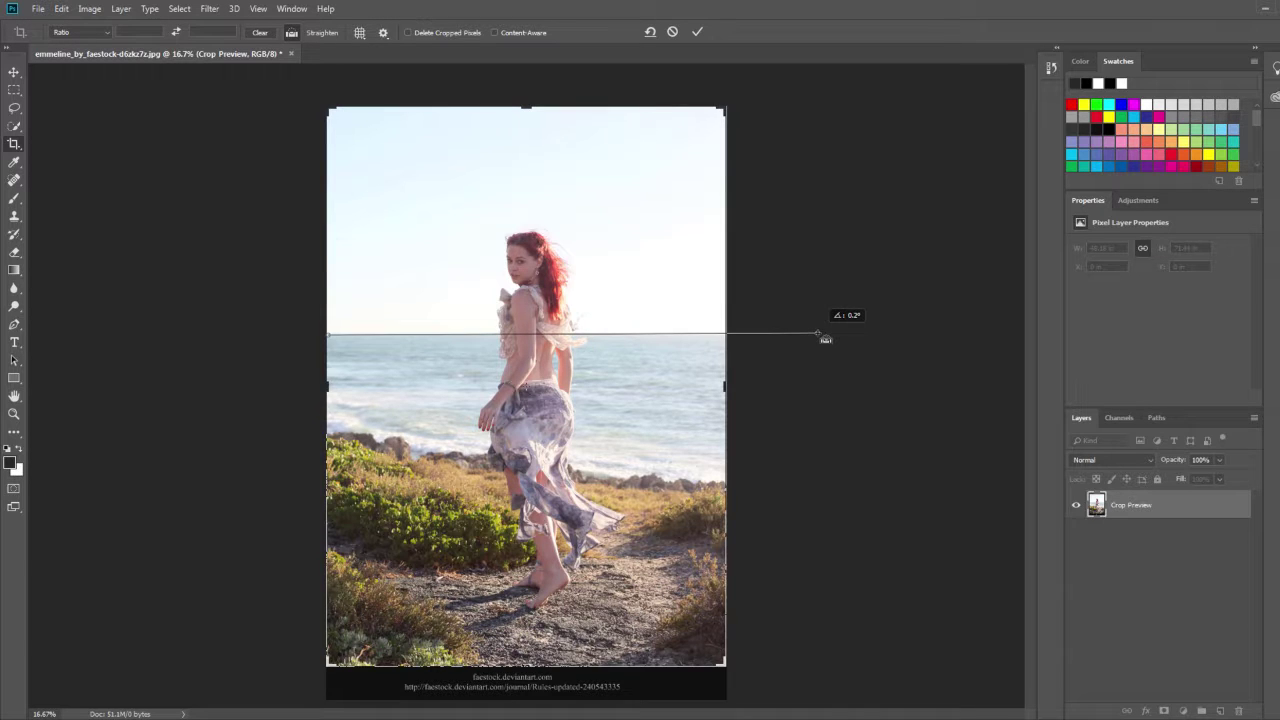
key(Return)
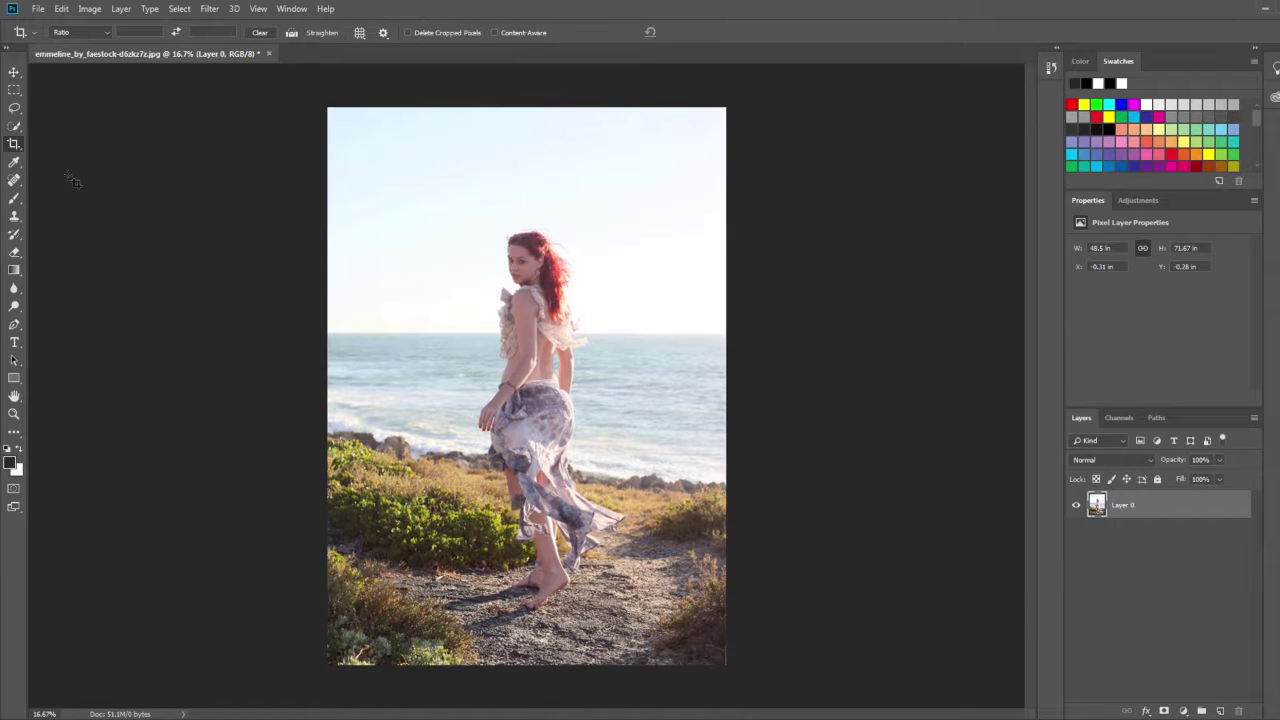
click(15, 73)
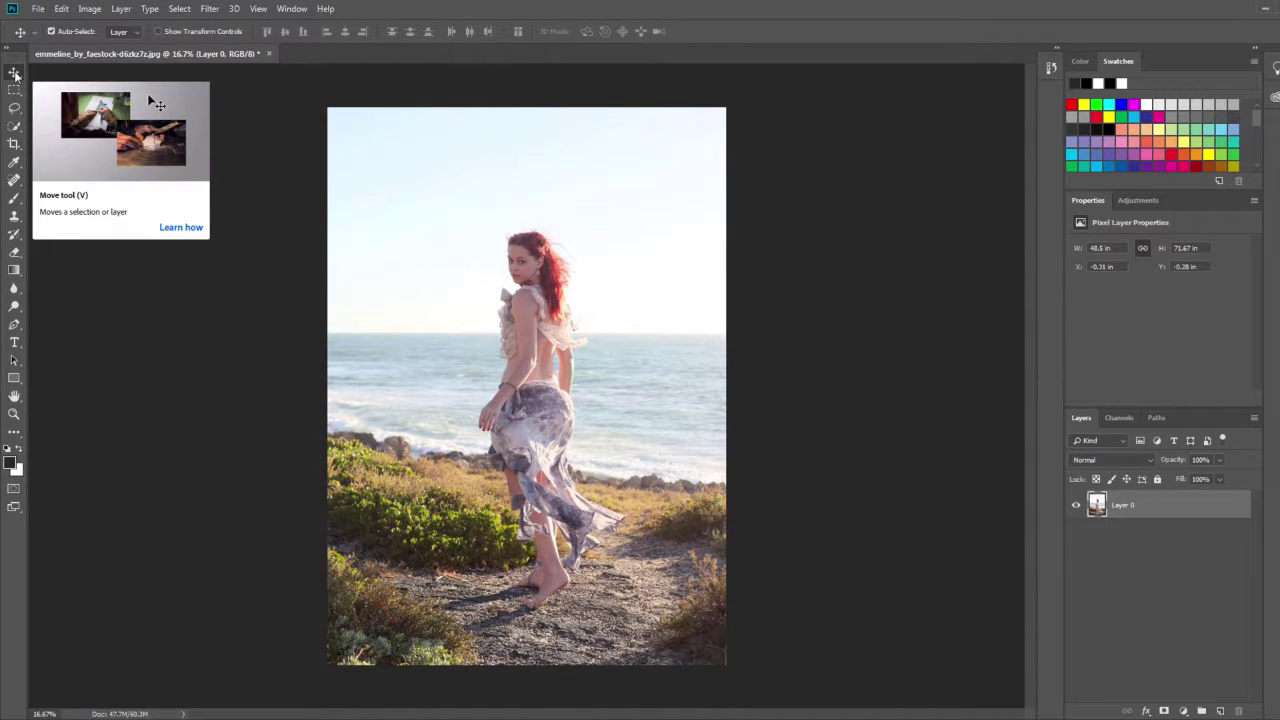
Set Image Size to pixels with height 3000 and resolution 300, giving 2143 × 3000 px
key(ctrl+alt+i)
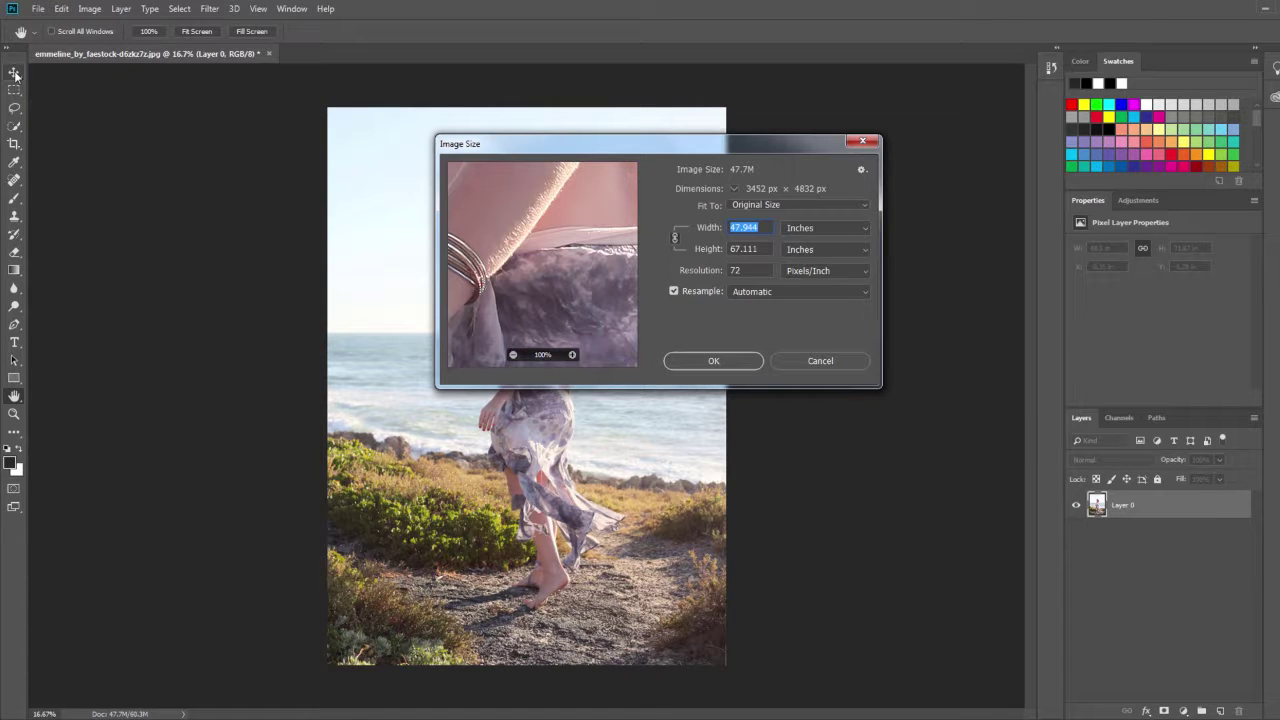
click(815, 228)
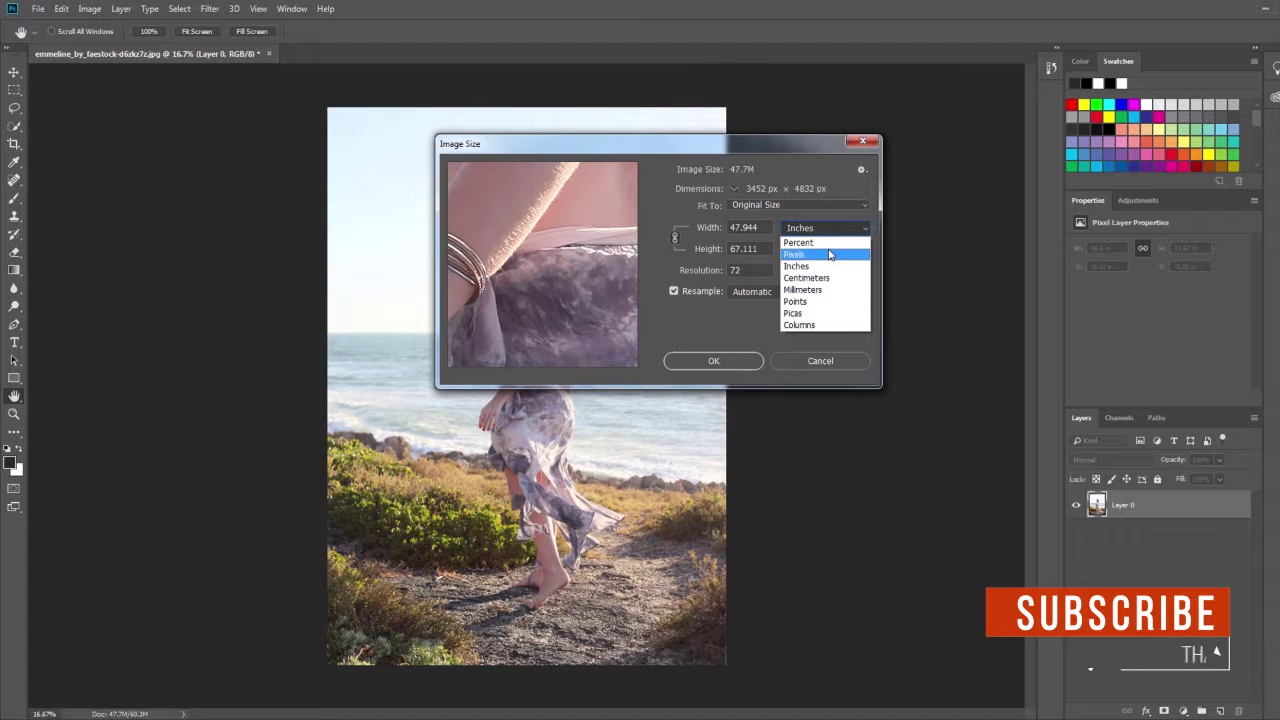
click(795, 254)
text(3000)
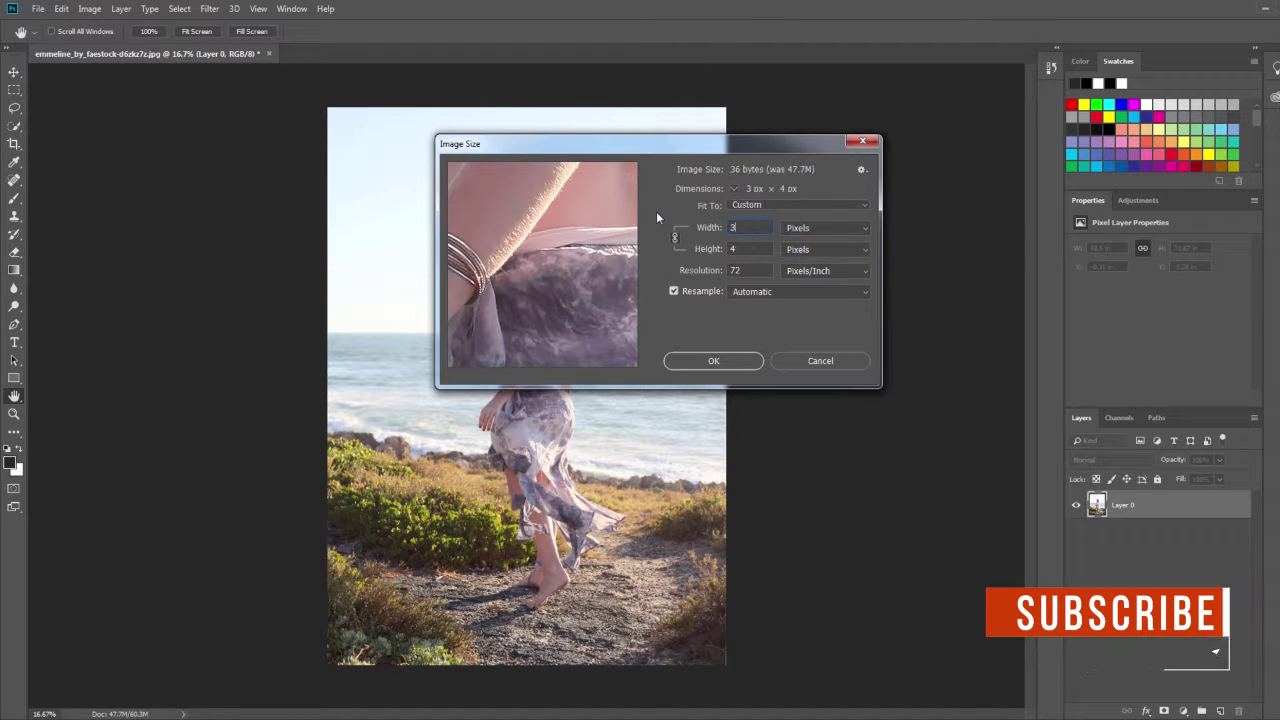
key(Up)
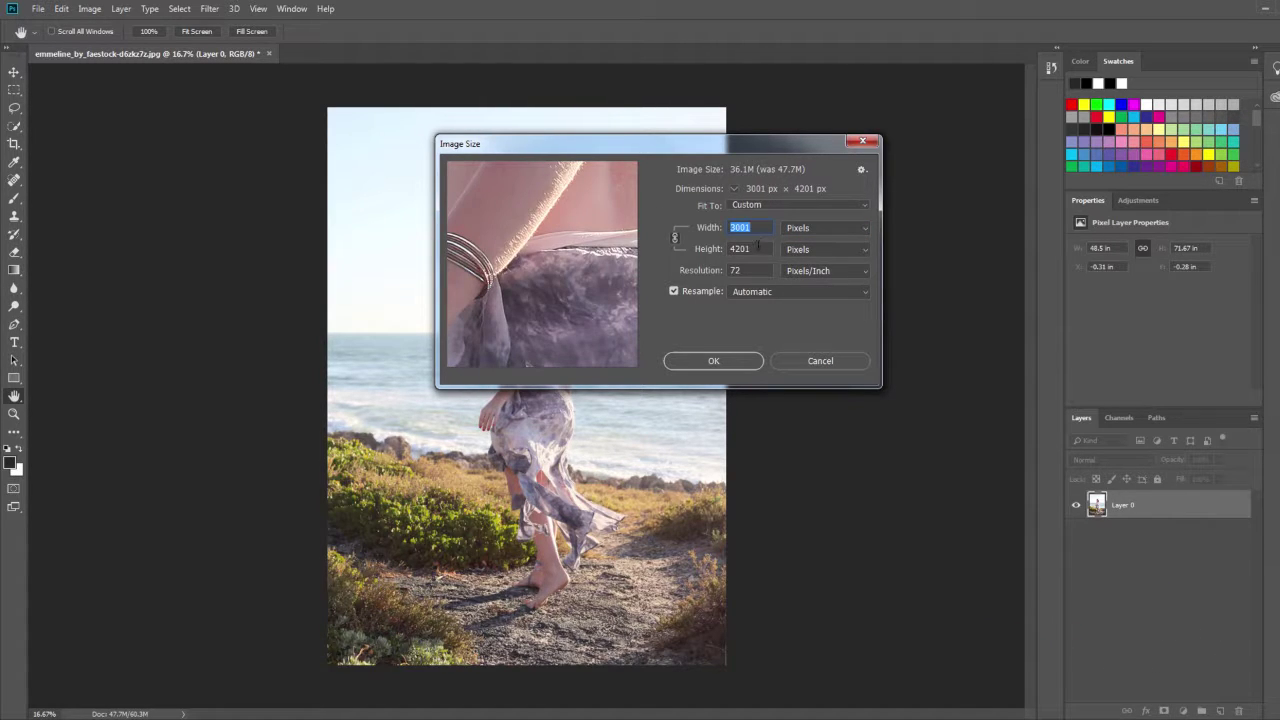
key(Tab)
text(3000)
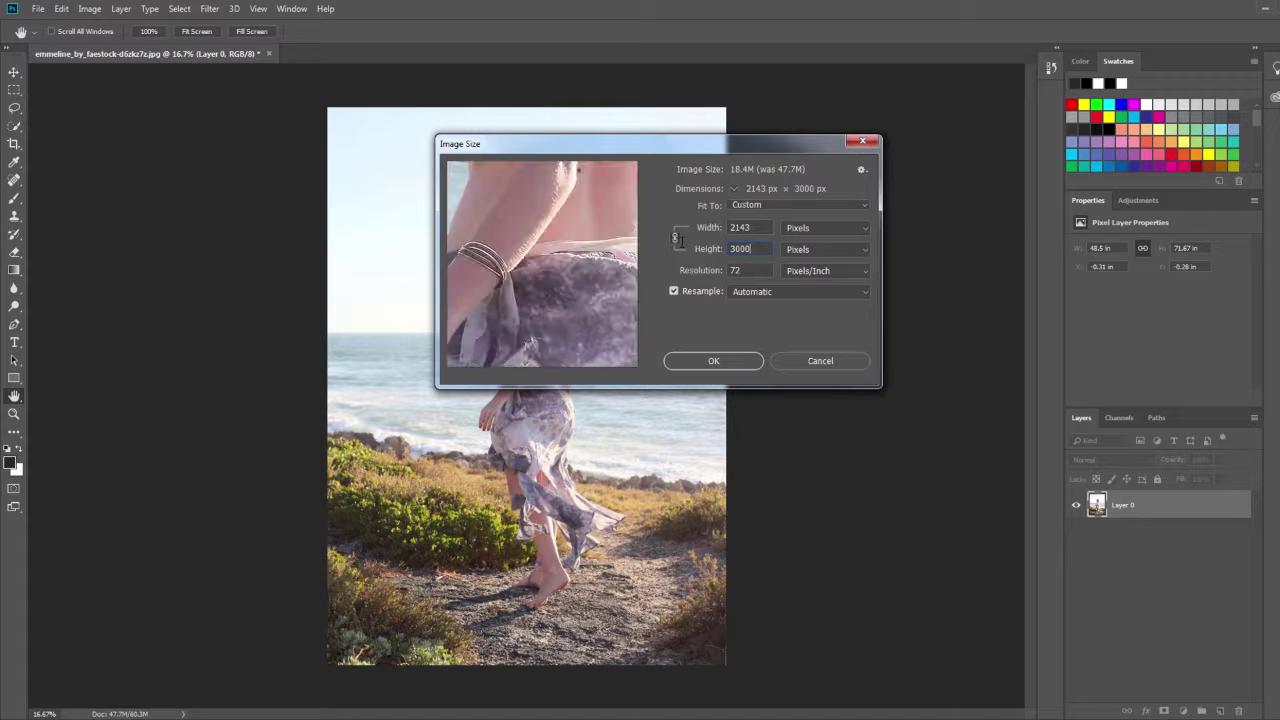
key(Tab)
text(3)
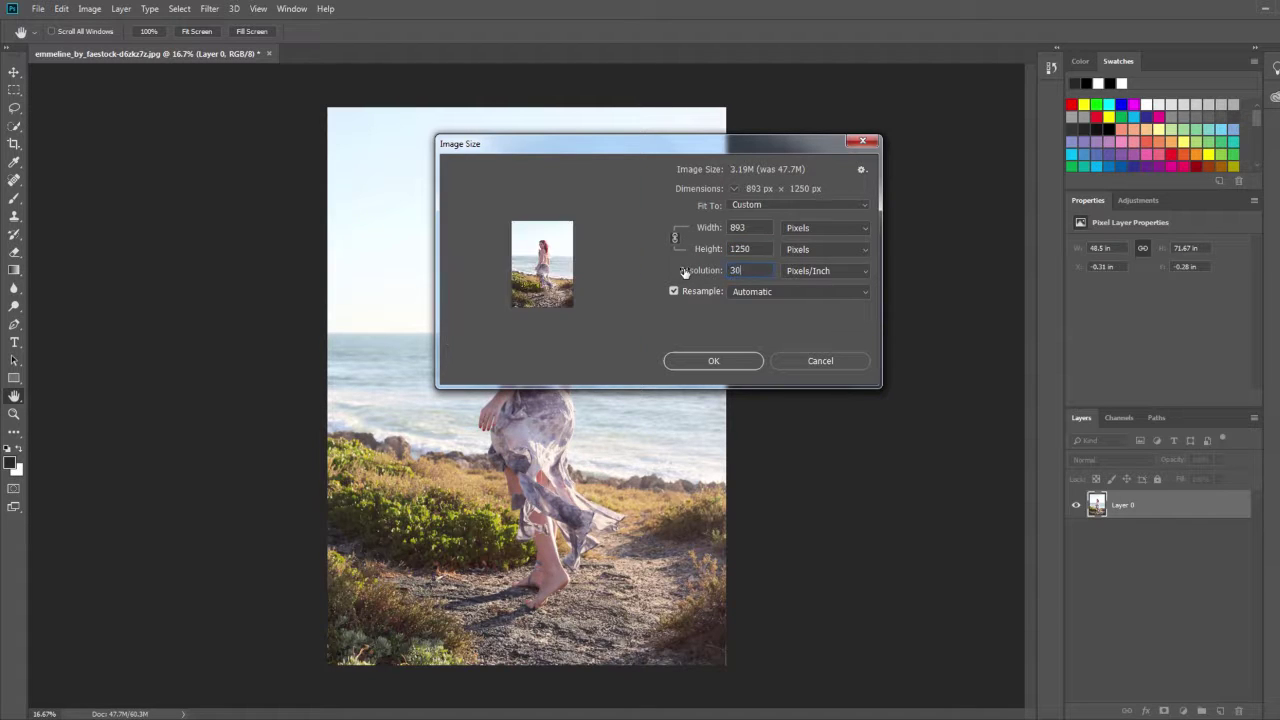
text(00)
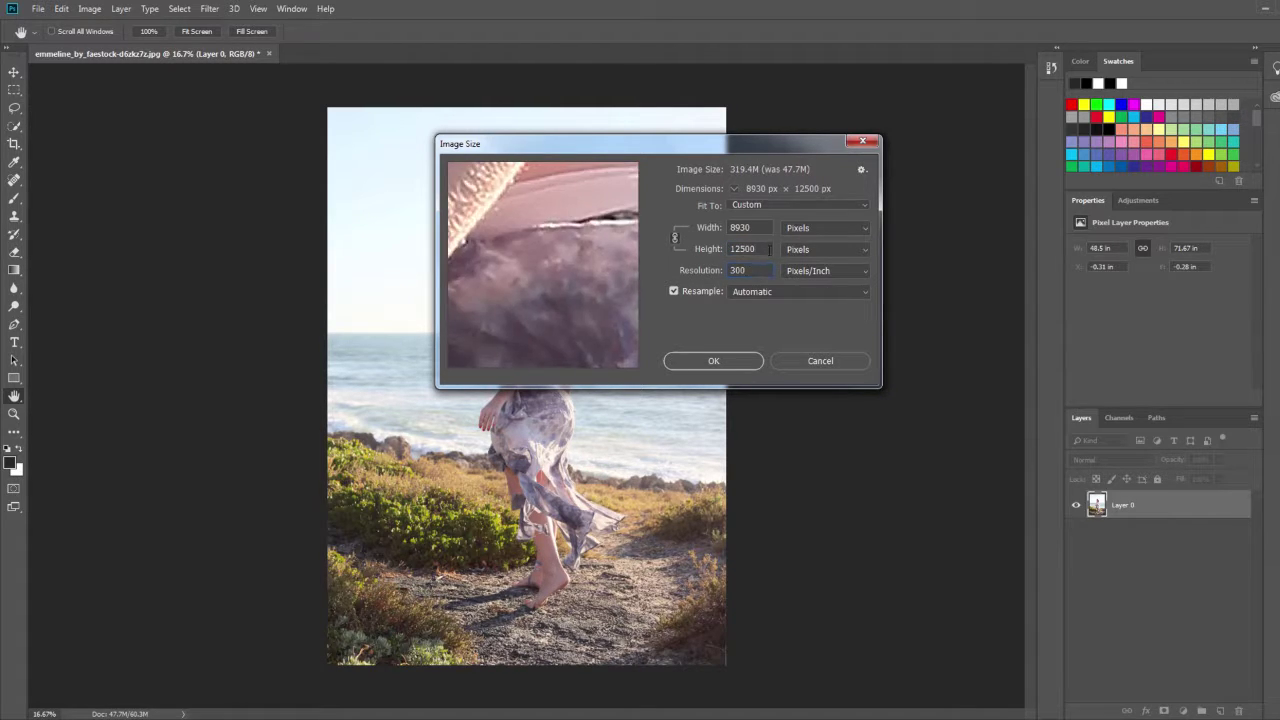
key(shift+Tab)
text(3000)
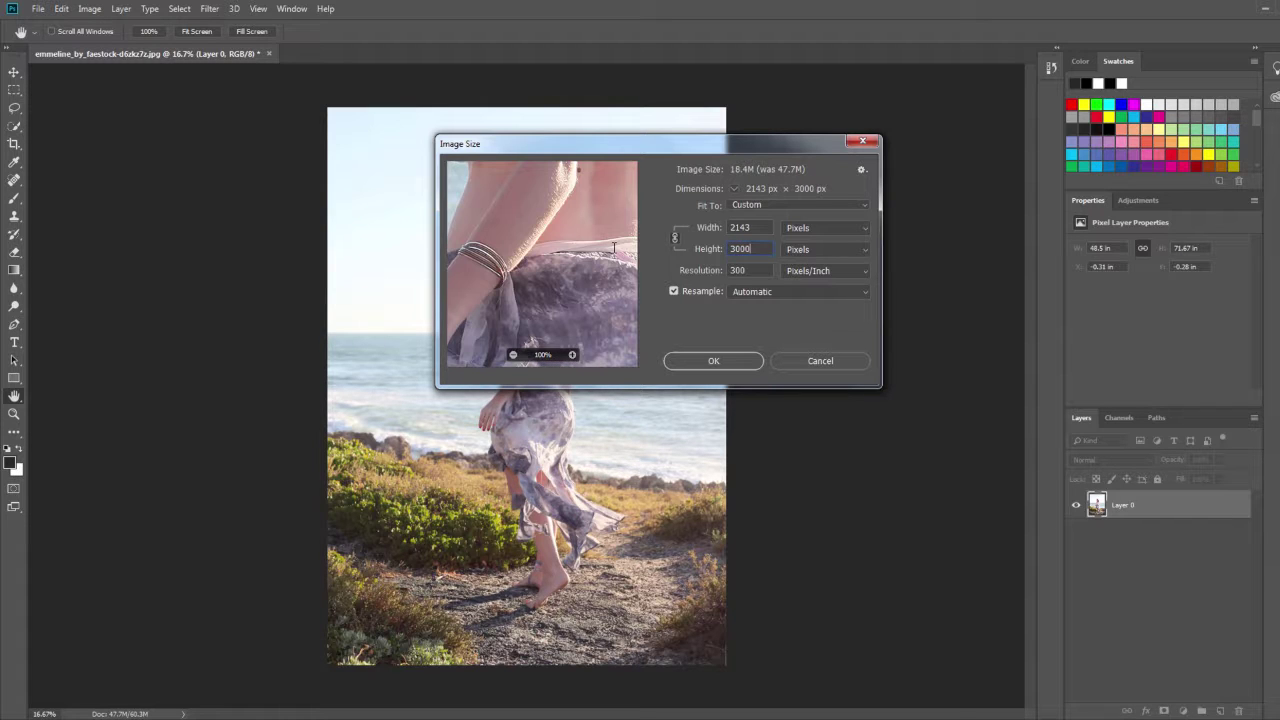
drag(565, 340, 581, 394)
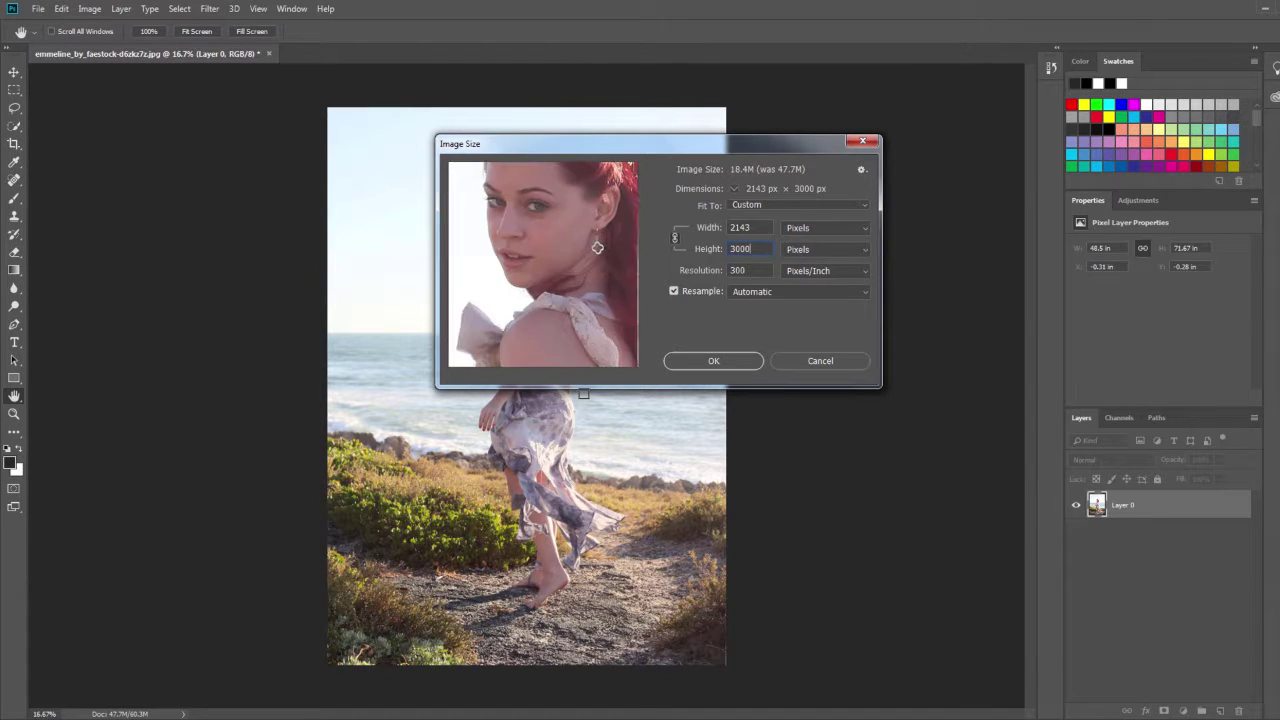
click(710, 361)
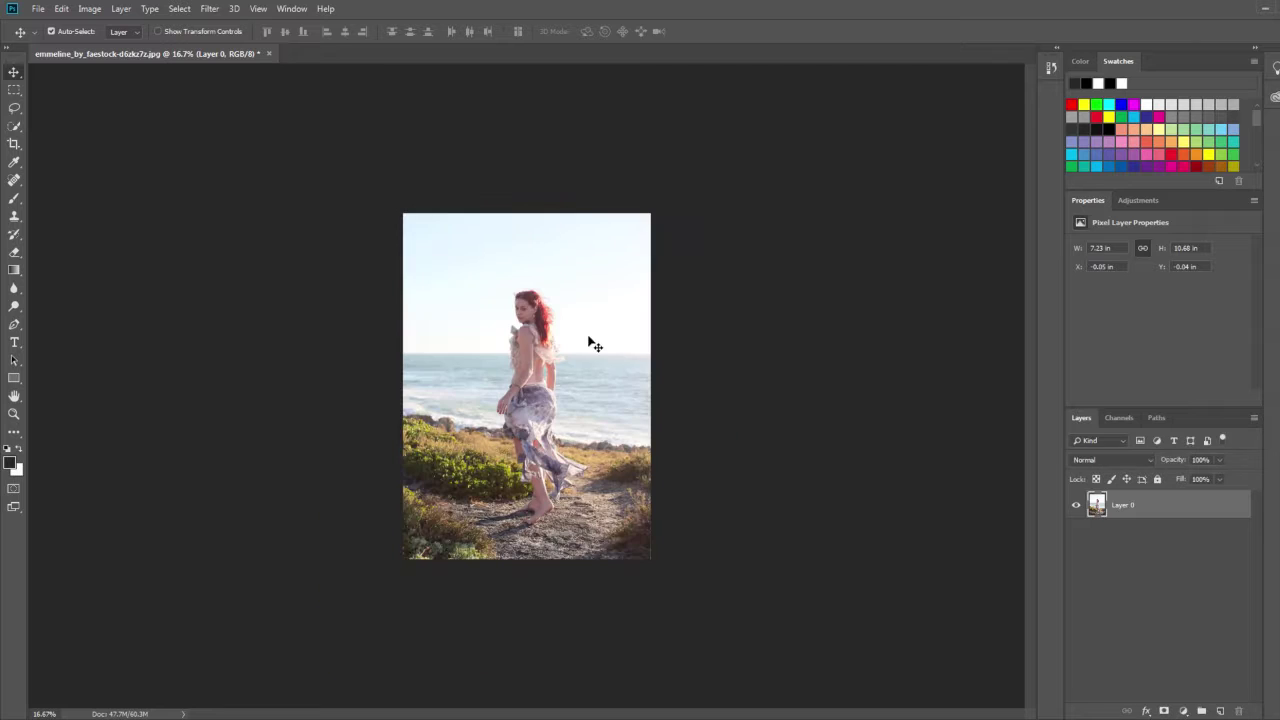
Fit the resized photo in view and arrange the Explorer folder window beside the canvas
key(ctrl+0)
scroll(565, 418, down, 1)
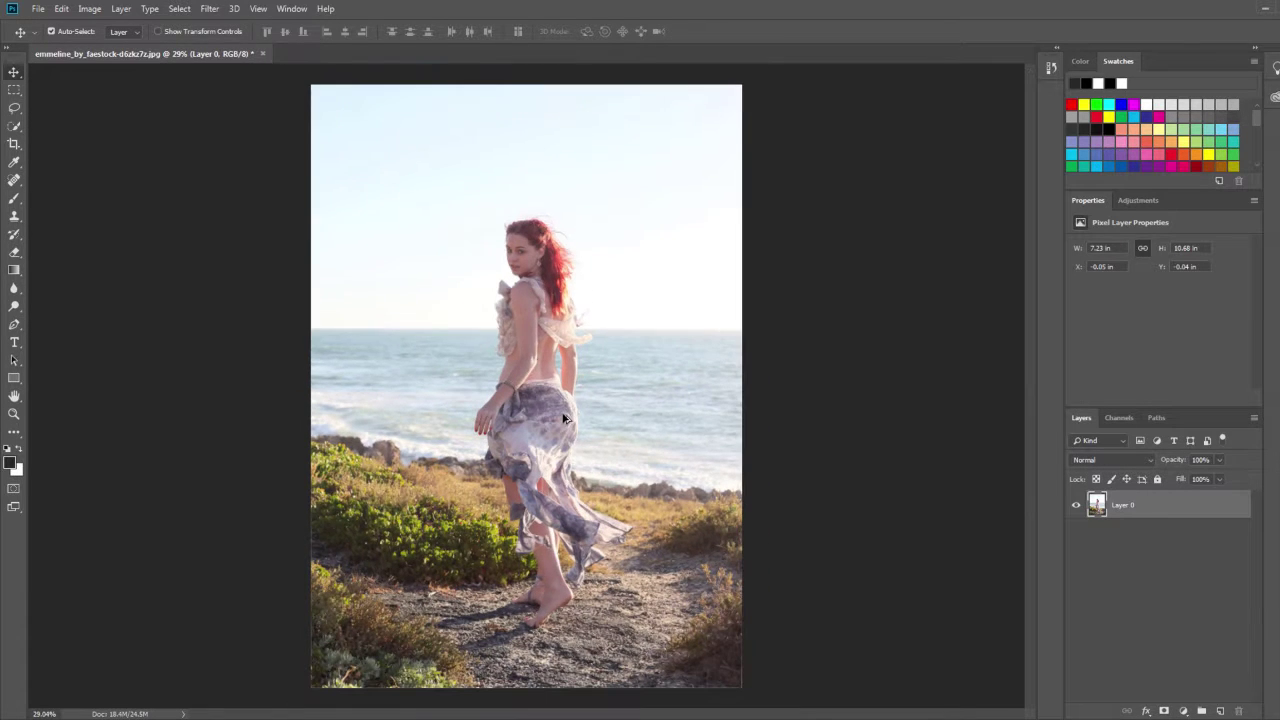
scroll(538, 380, down, 1)
key(alt+Tab)
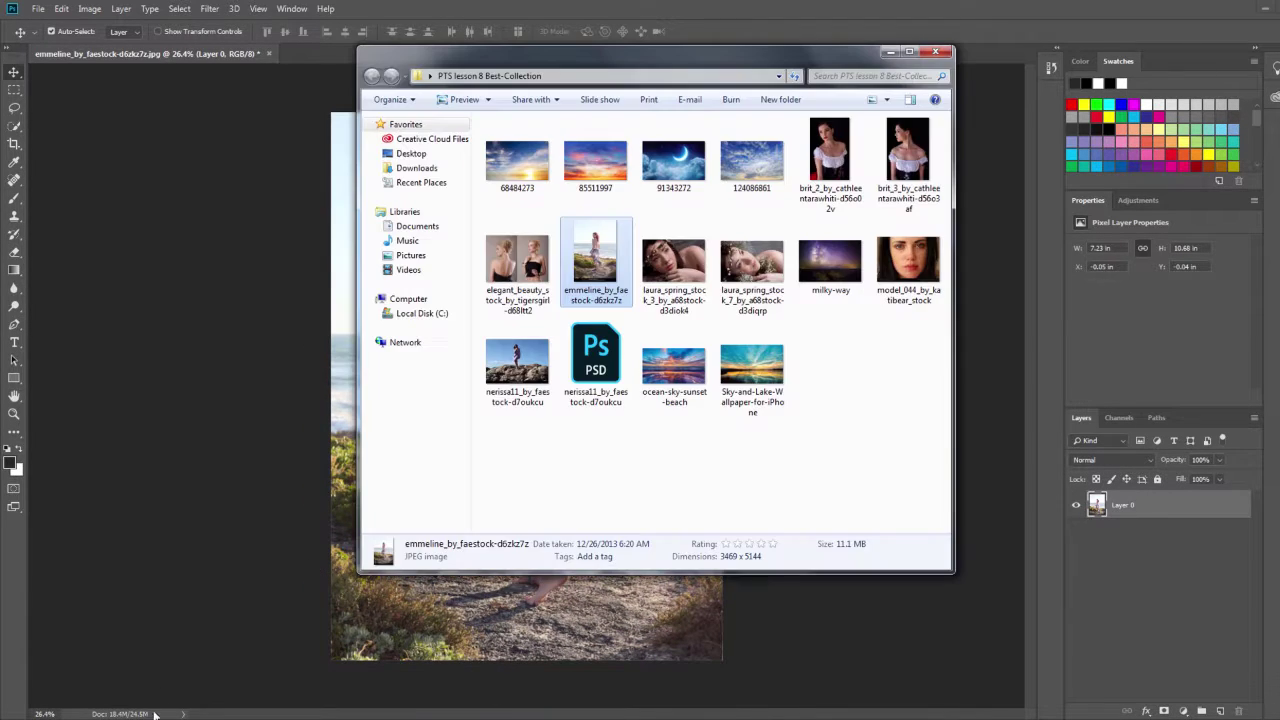
drag(789, 470, 760, 395)
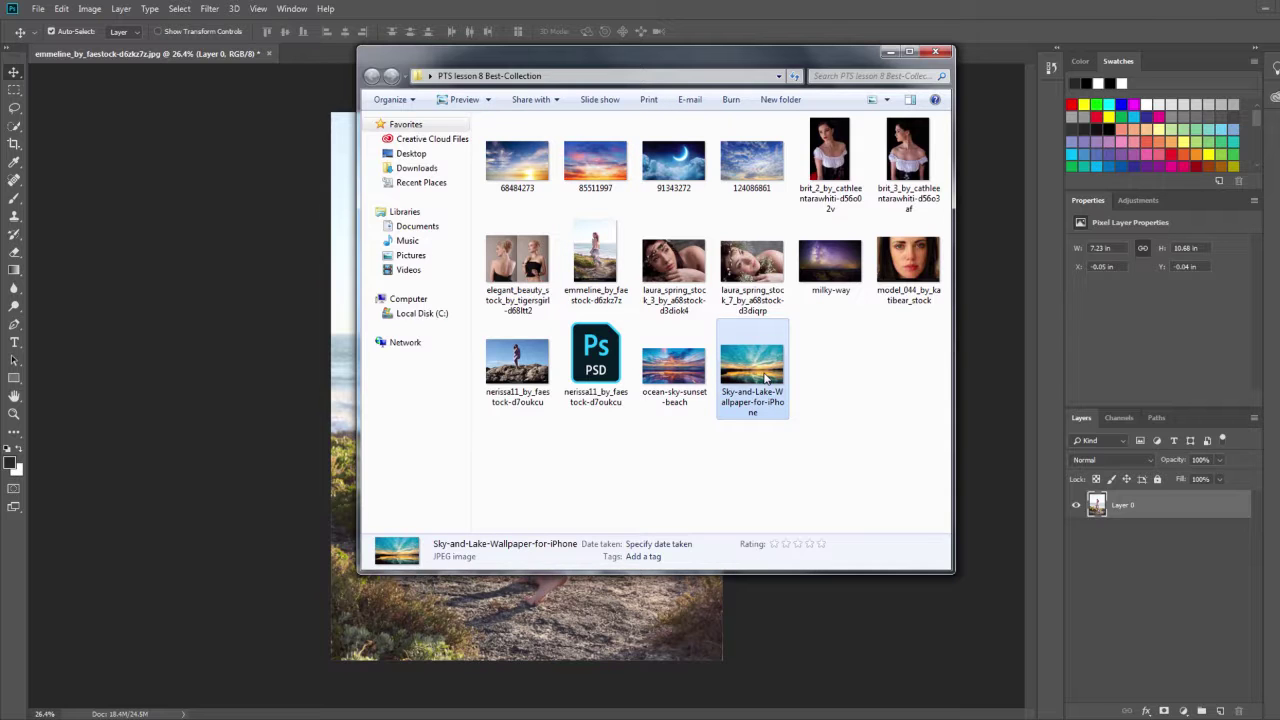
drag(783, 53, 1080, 73)
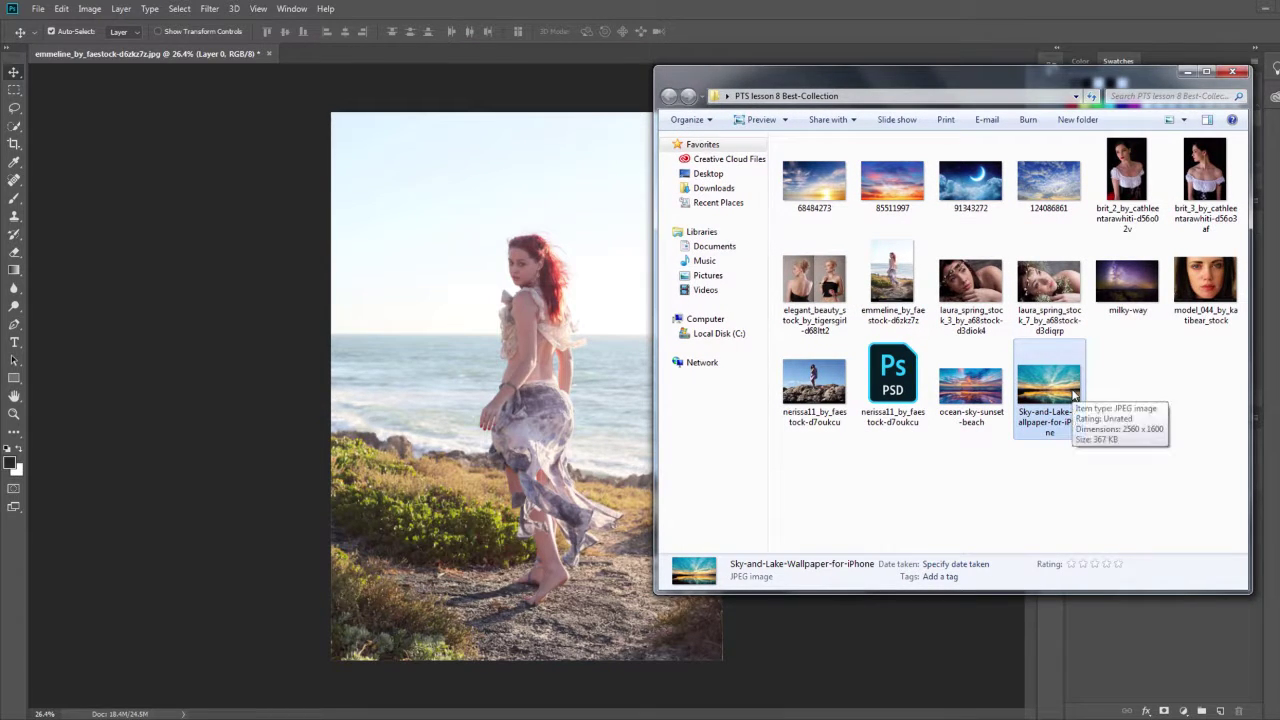
click(910, 196)
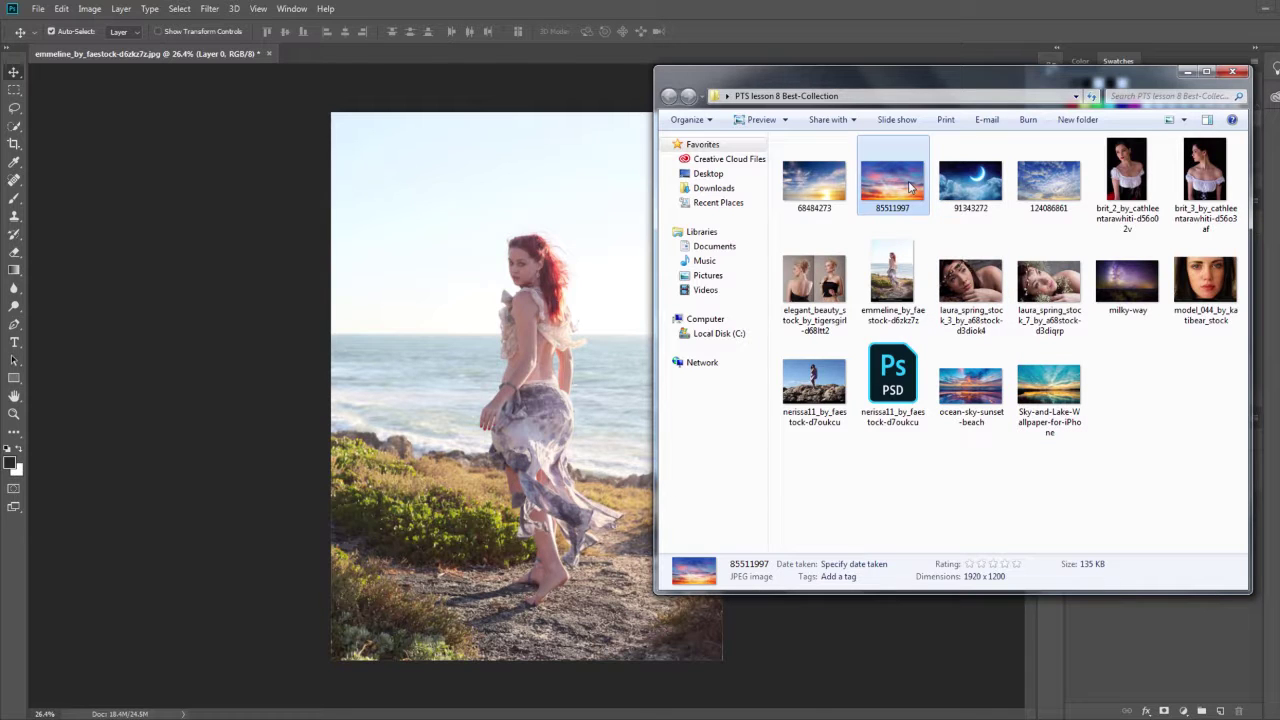
Place 68484273.jpg into the composite, moved to the top and enlarged
mouse_move(814, 180)
mouse_down()
mouse_move(600, 208)
mouse_move(611, 234)
mouse_up()
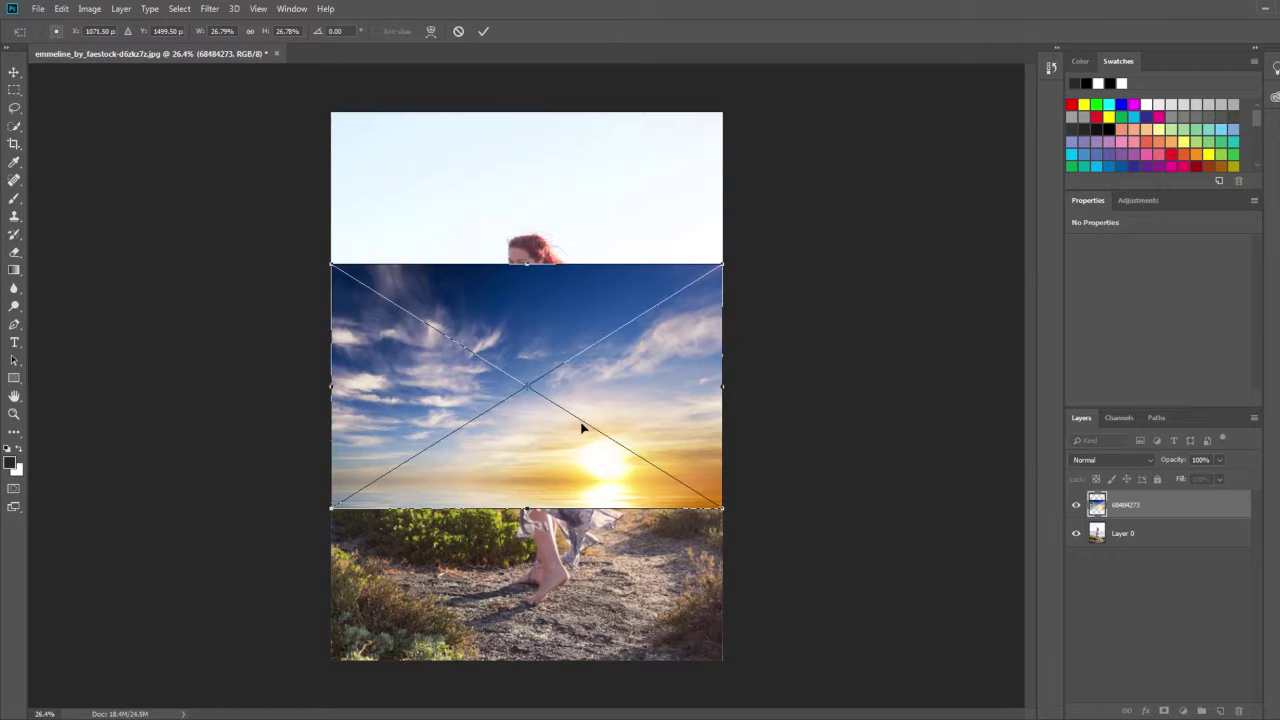
mouse_move(582, 428)
mouse_down()
mouse_move(600, 183)
mouse_move(603, 273)
mouse_up()
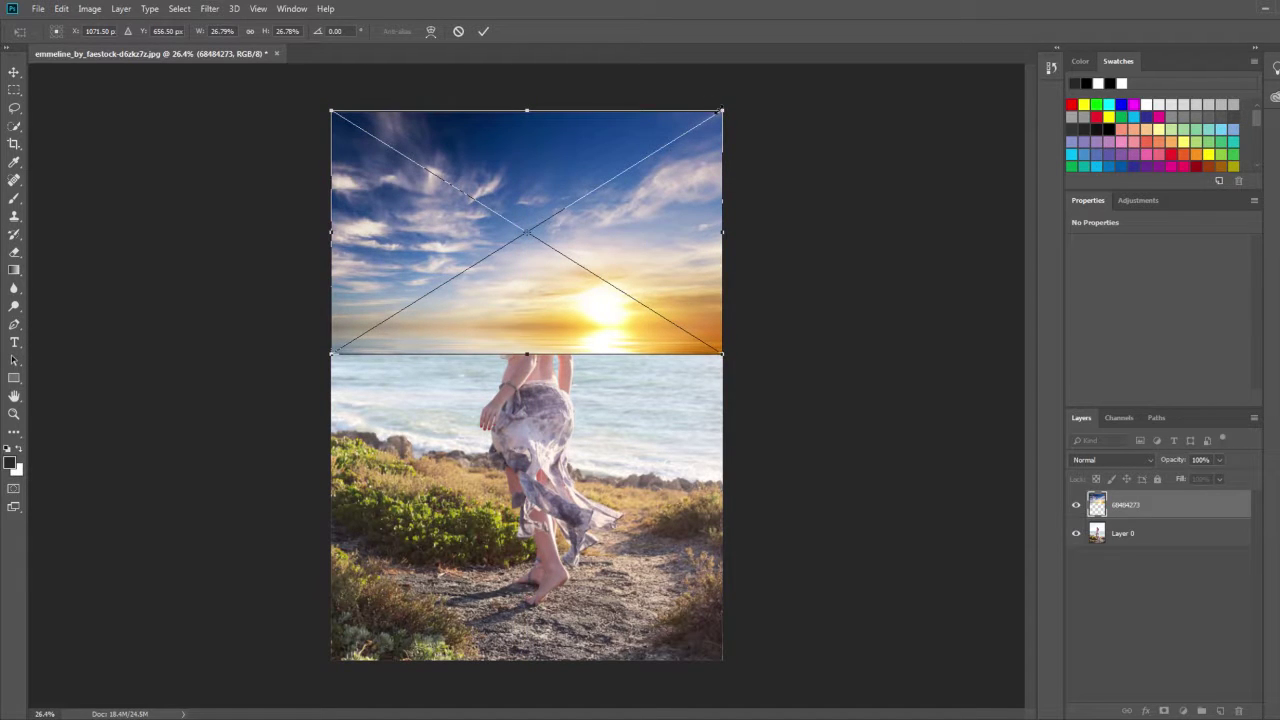
drag(720, 111, 737, 94)
Commit the placed sky image and set its blend mode to Multiply
double_click(691, 206)
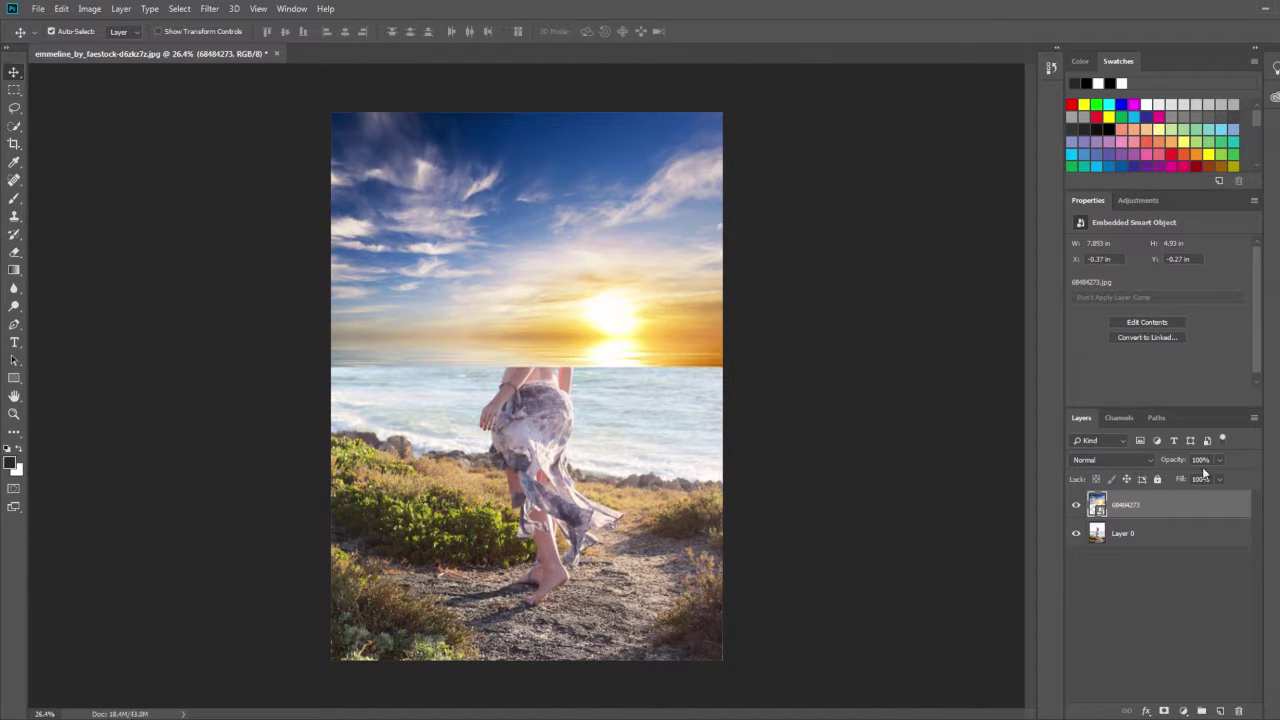
click(1118, 459)
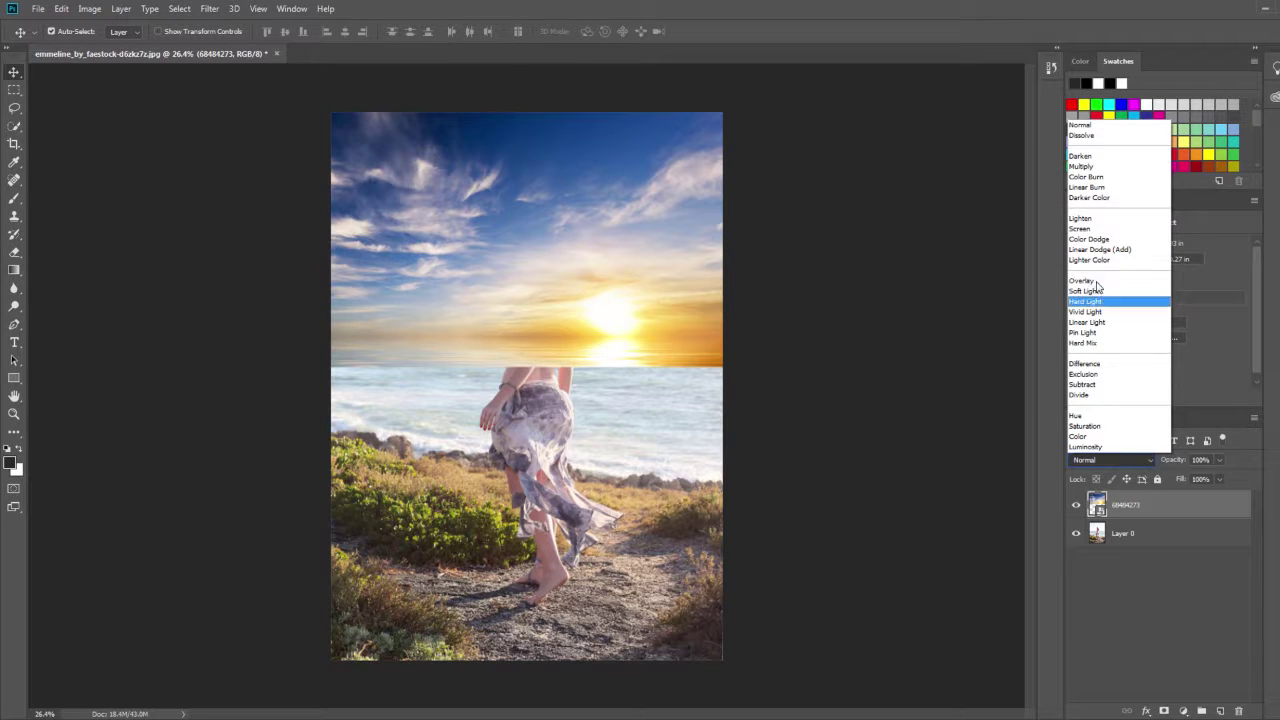
click(1110, 166)
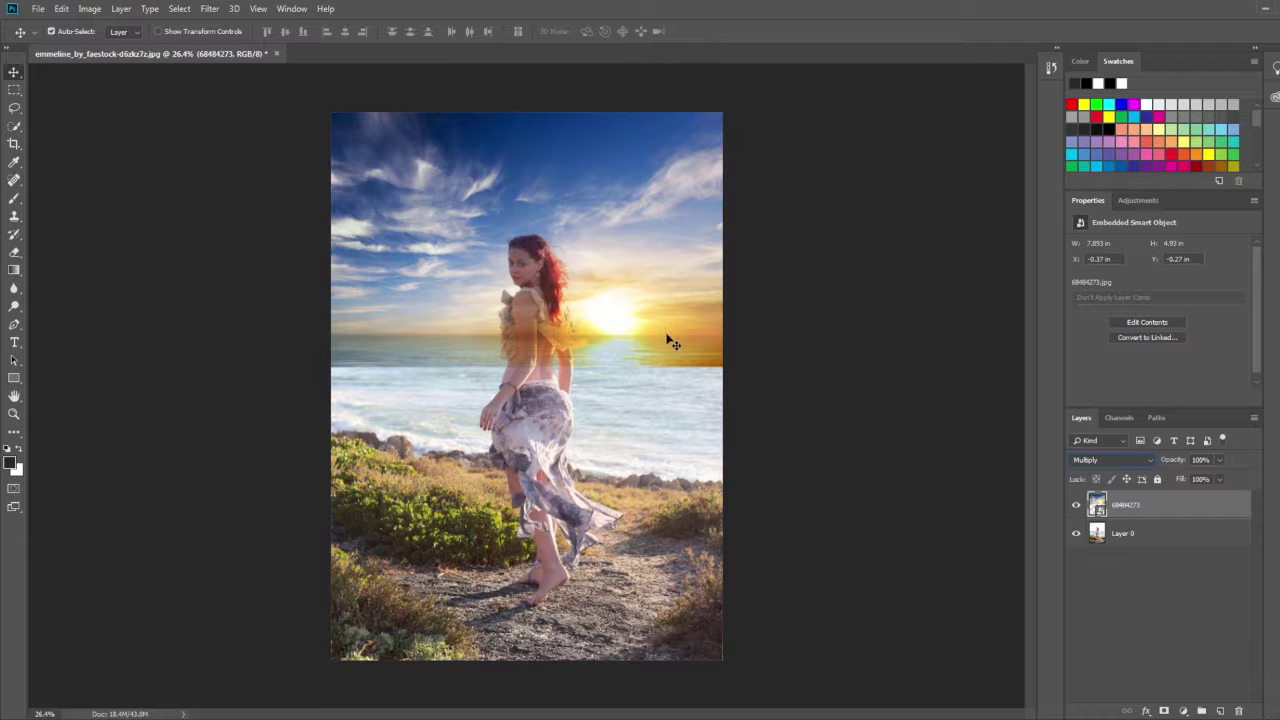
Position the sky layer along the top of the canvas
drag(670, 342, 671, 301)
scroll(549, 383, up, 2)
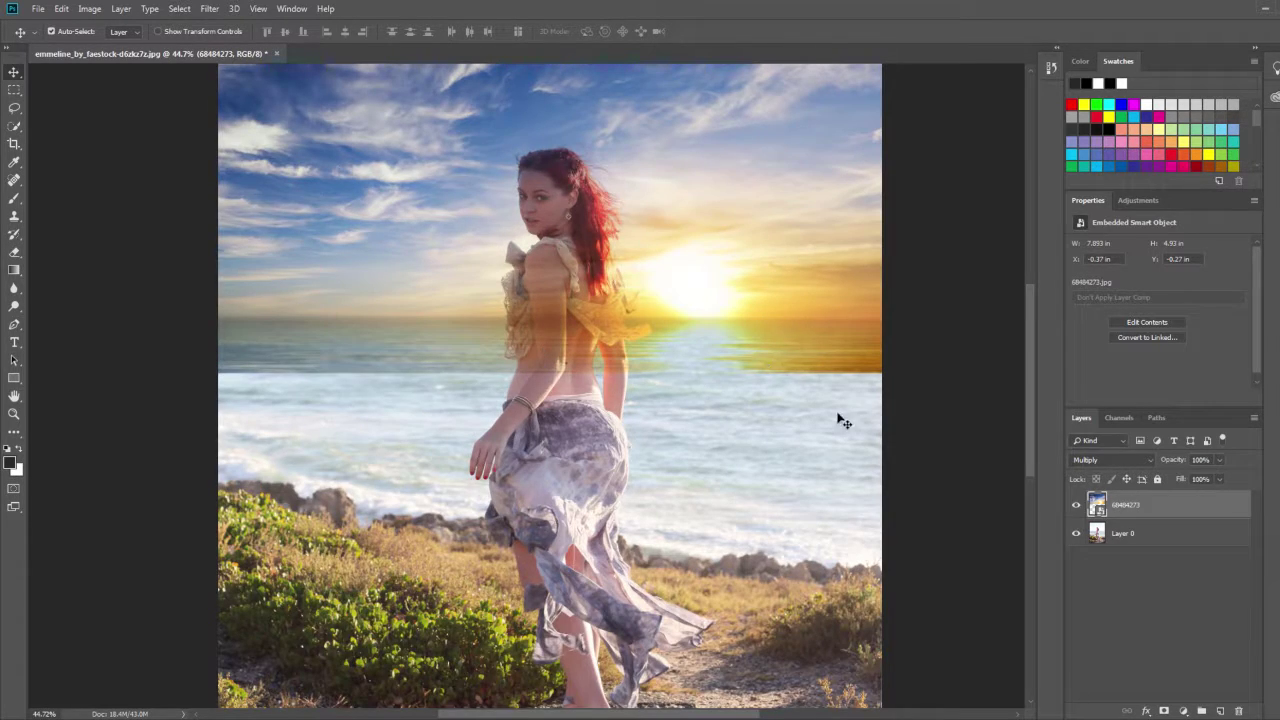
scroll(805, 471, down, 1)
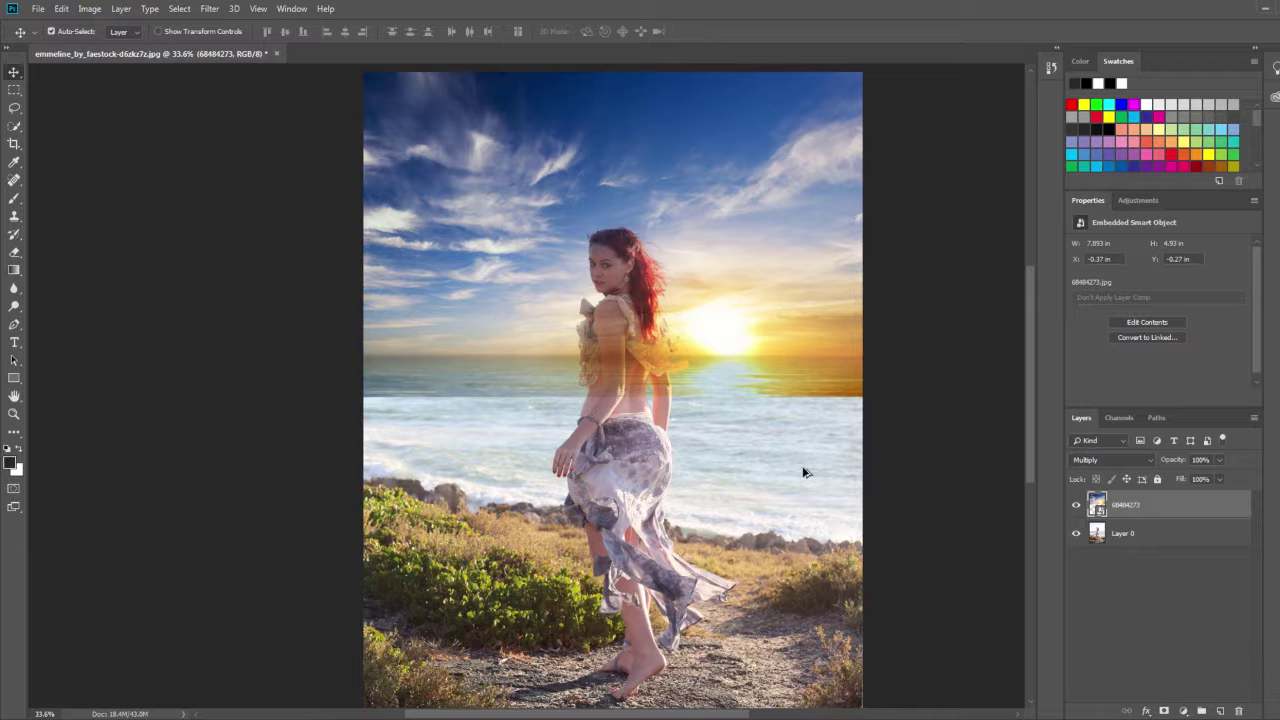
mouse_move(778, 318)
mouse_down()
mouse_move(772, 211)
mouse_move(782, 288)
mouse_up()
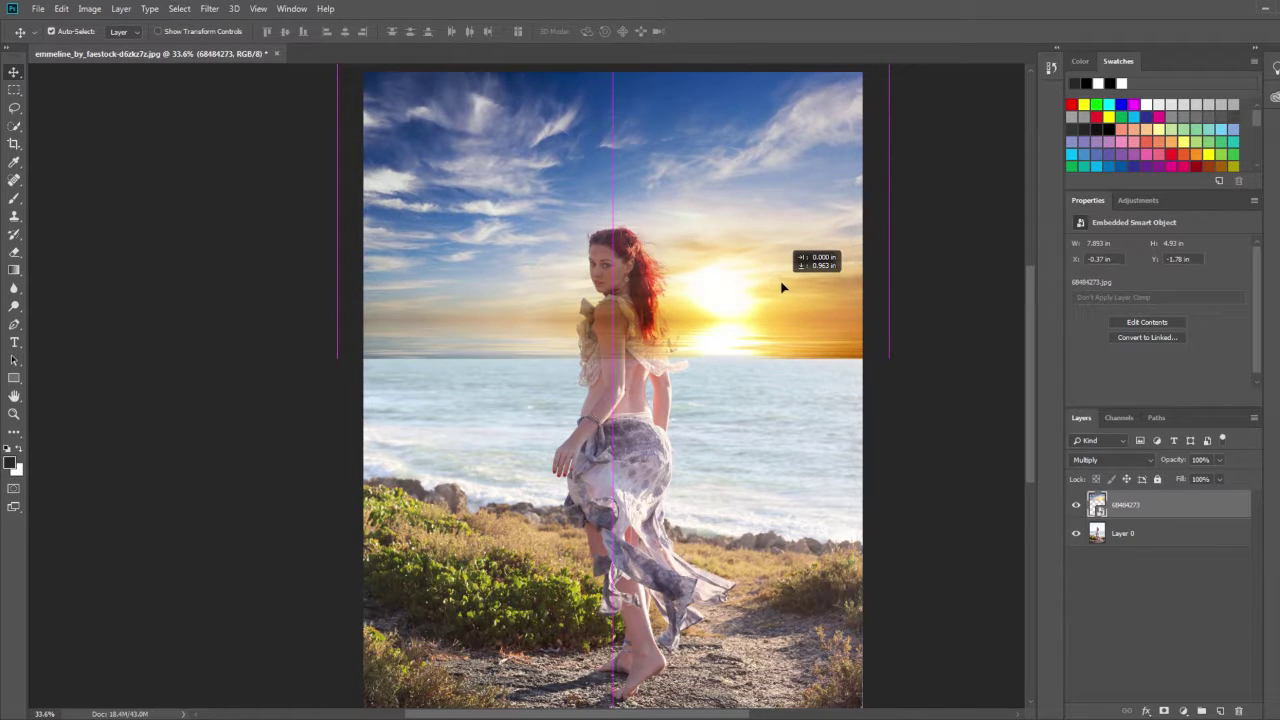
drag(783, 291, 786, 321)
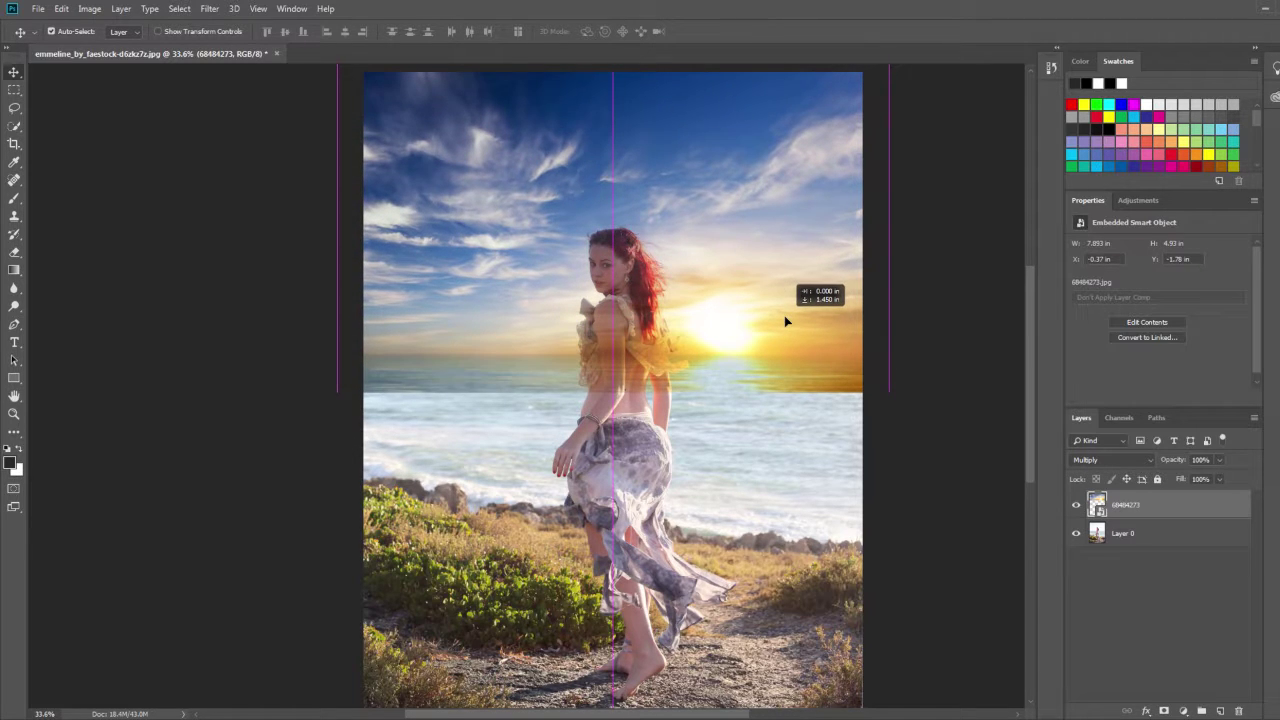
mouse_move(786, 321)
mouse_down()
mouse_move(788, 307)
mouse_move(789, 319)
mouse_up()
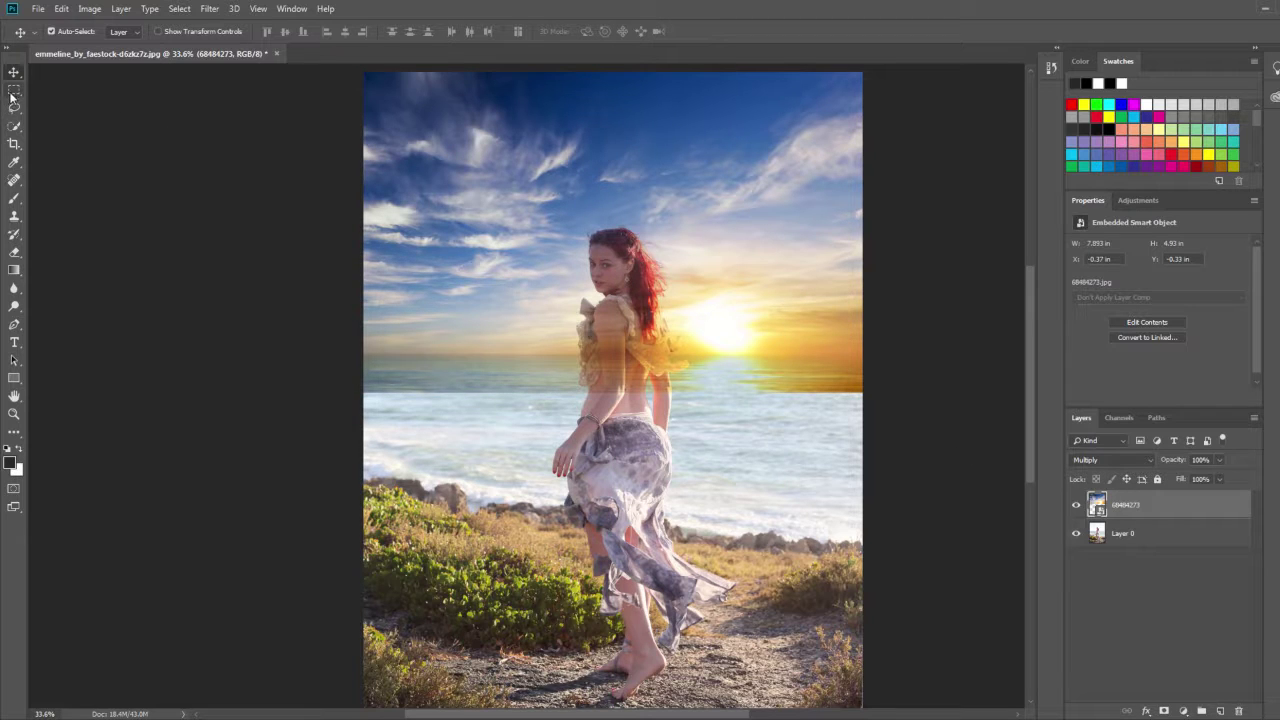
scroll(478, 263, down, 1)
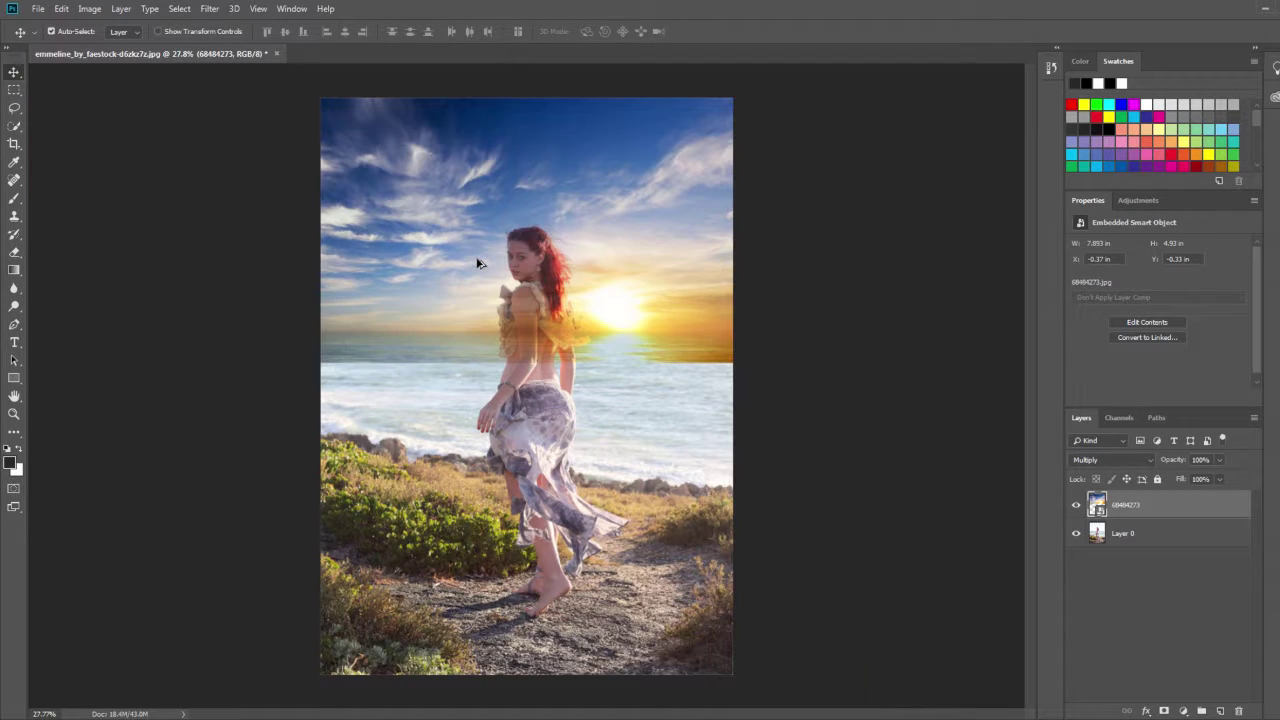
Scale the sky layer down to the photo's width, about 7.19 × 4.49 in
key(ctrl+t)
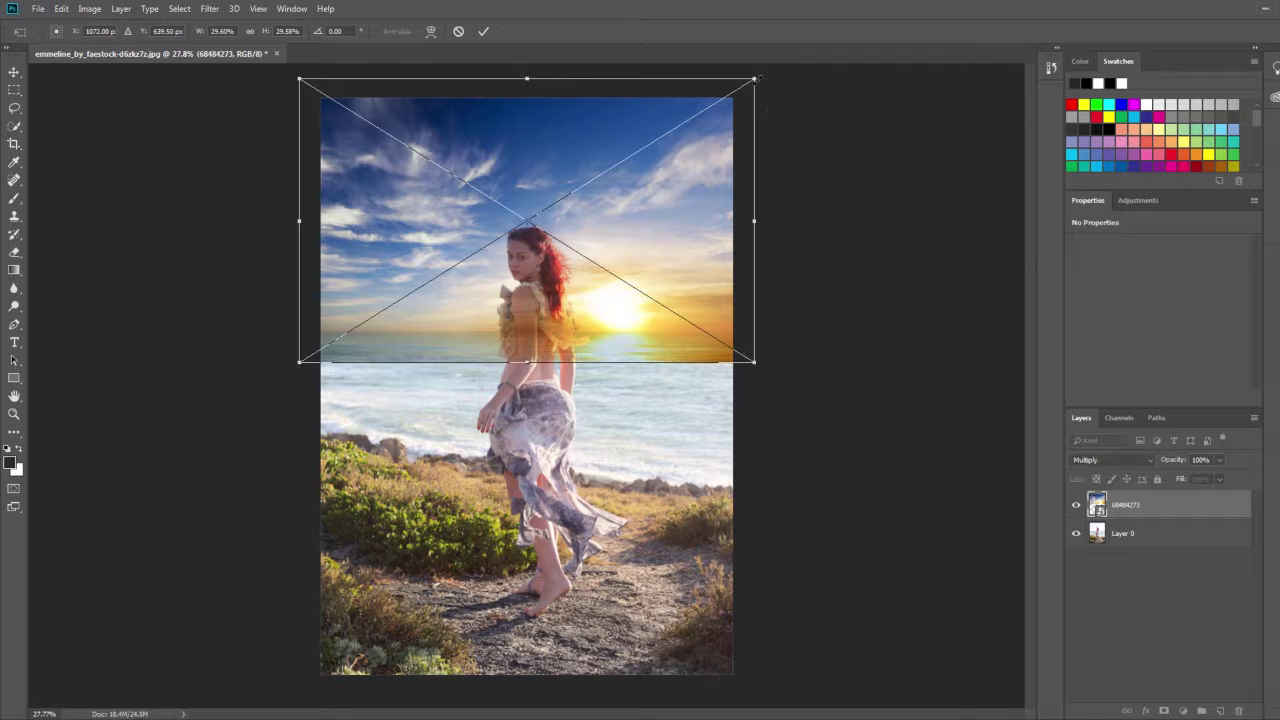
drag(756, 78, 735, 93)
mouse_move(714, 137)
mouse_down()
mouse_move(655, 215)
mouse_move(657, 252)
mouse_up()
key(Return)
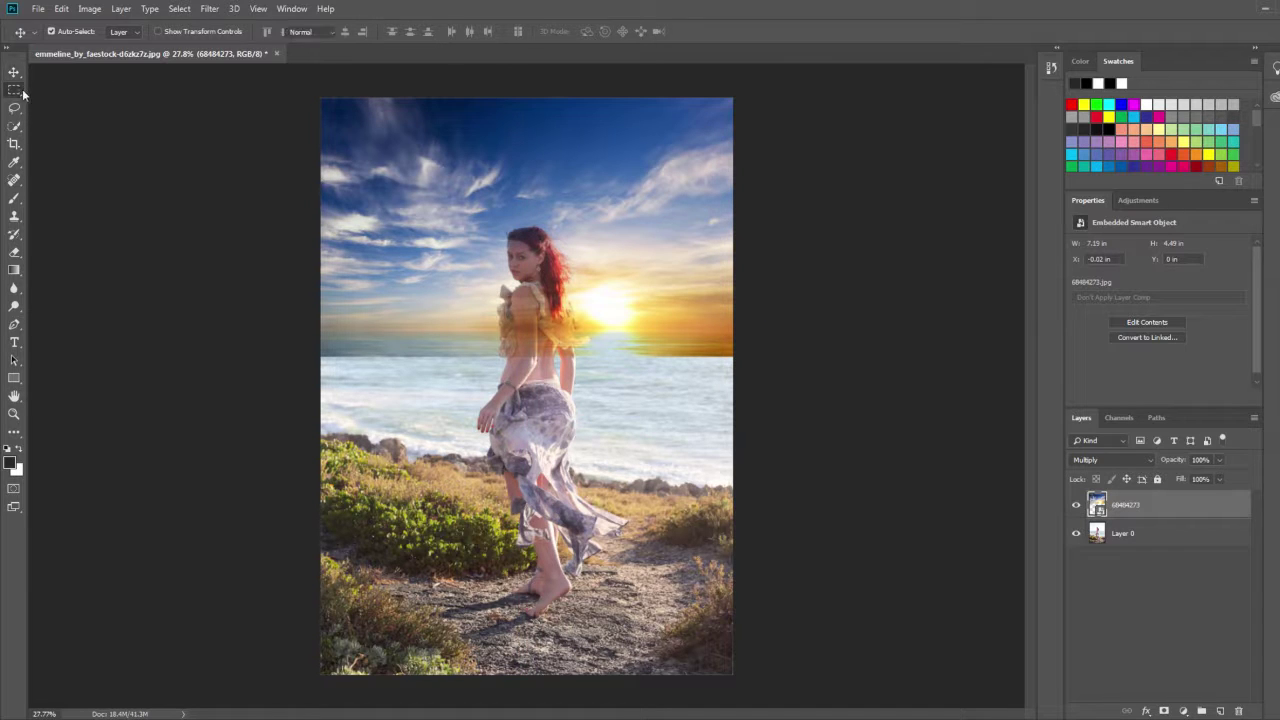
Add a sky layer mask from an inverted full-width marquee band across the horizon
click(14, 89)
drag(114, 451, 885, 329)
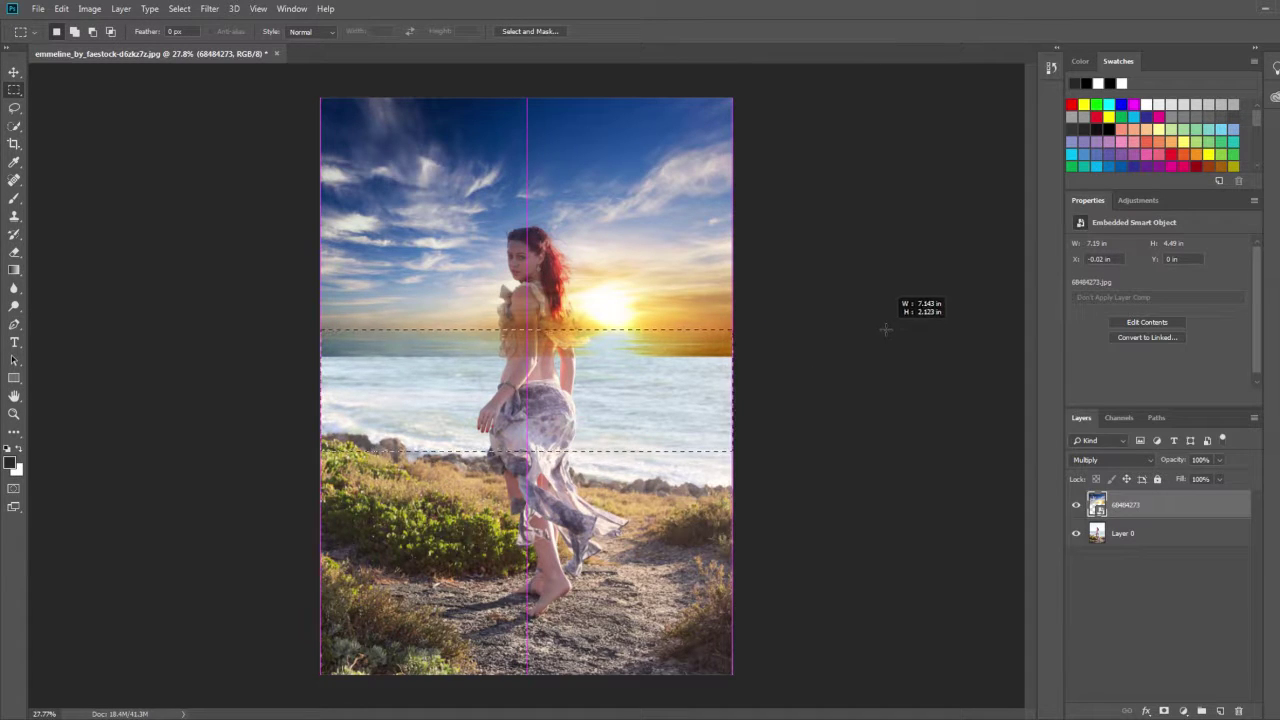
drag(885, 329, 905, 333)
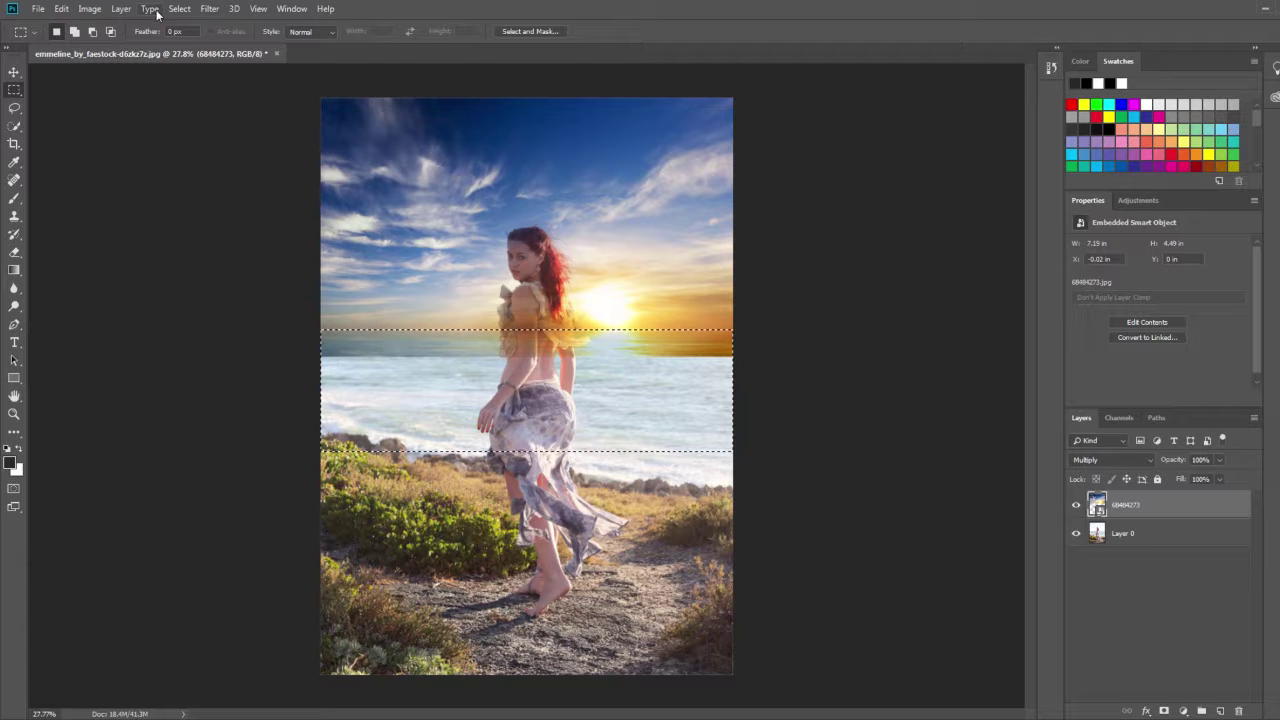
click(180, 9)
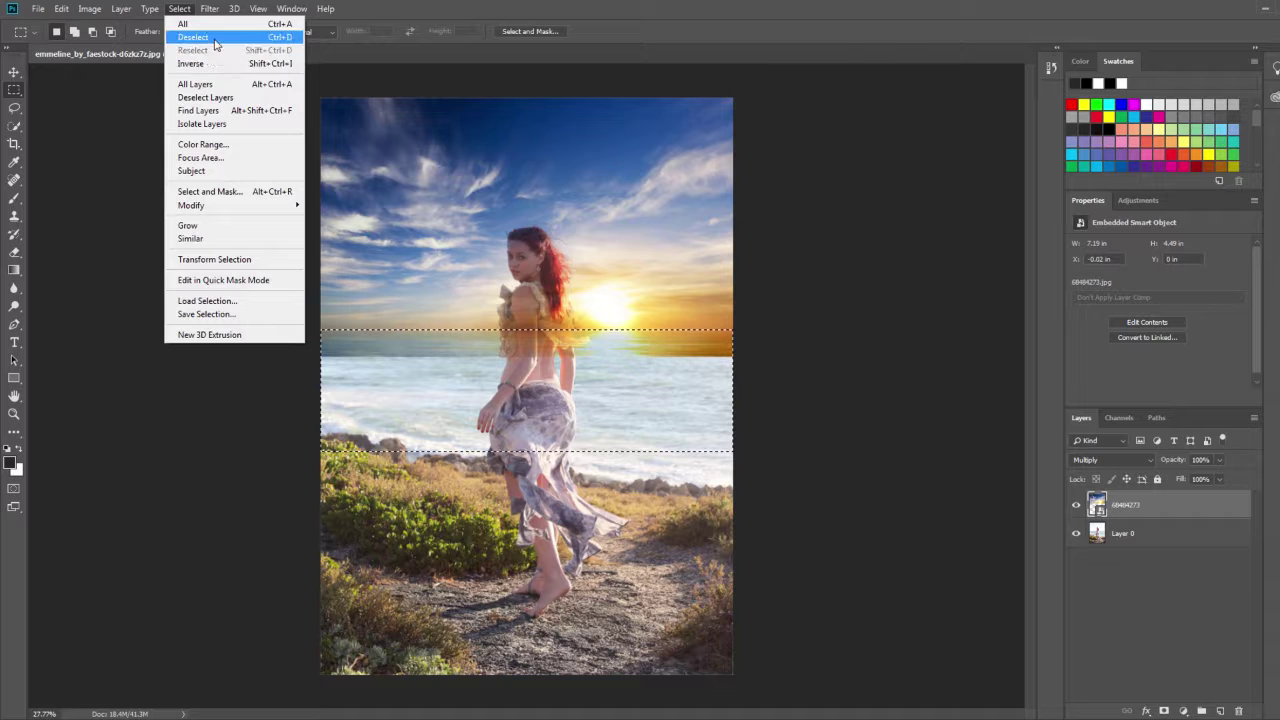
click(213, 66)
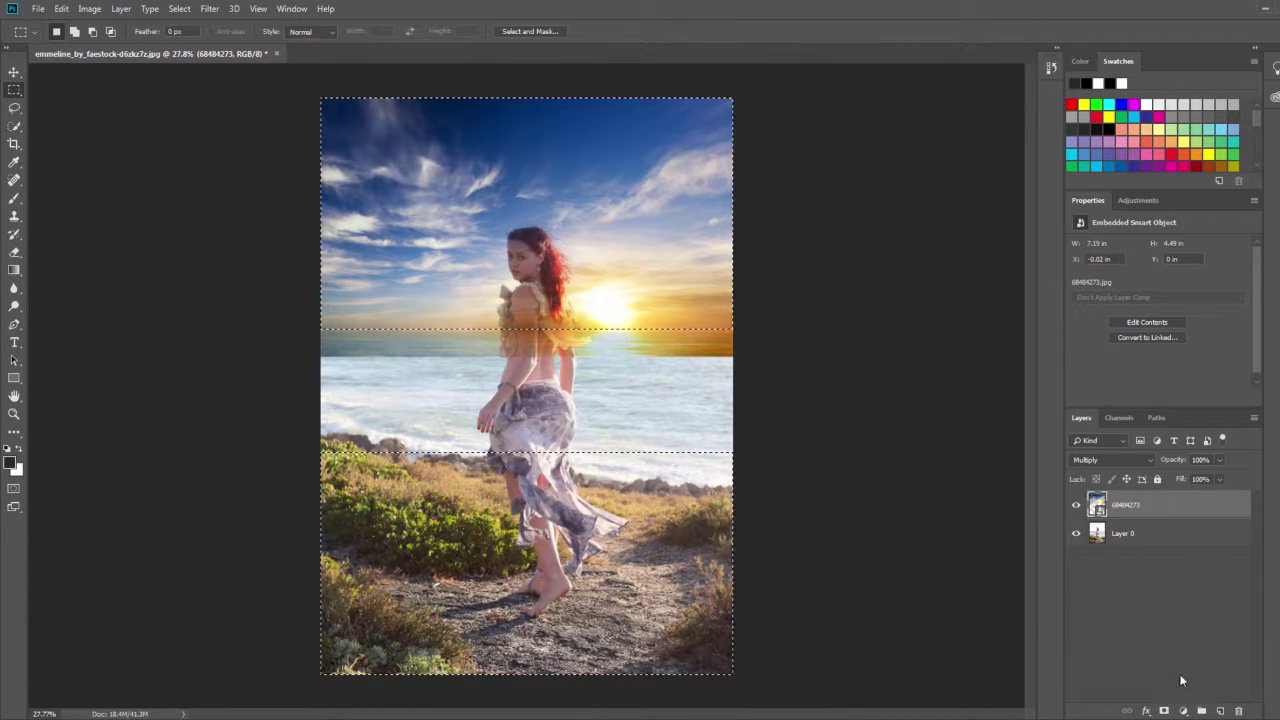
click(1164, 711)
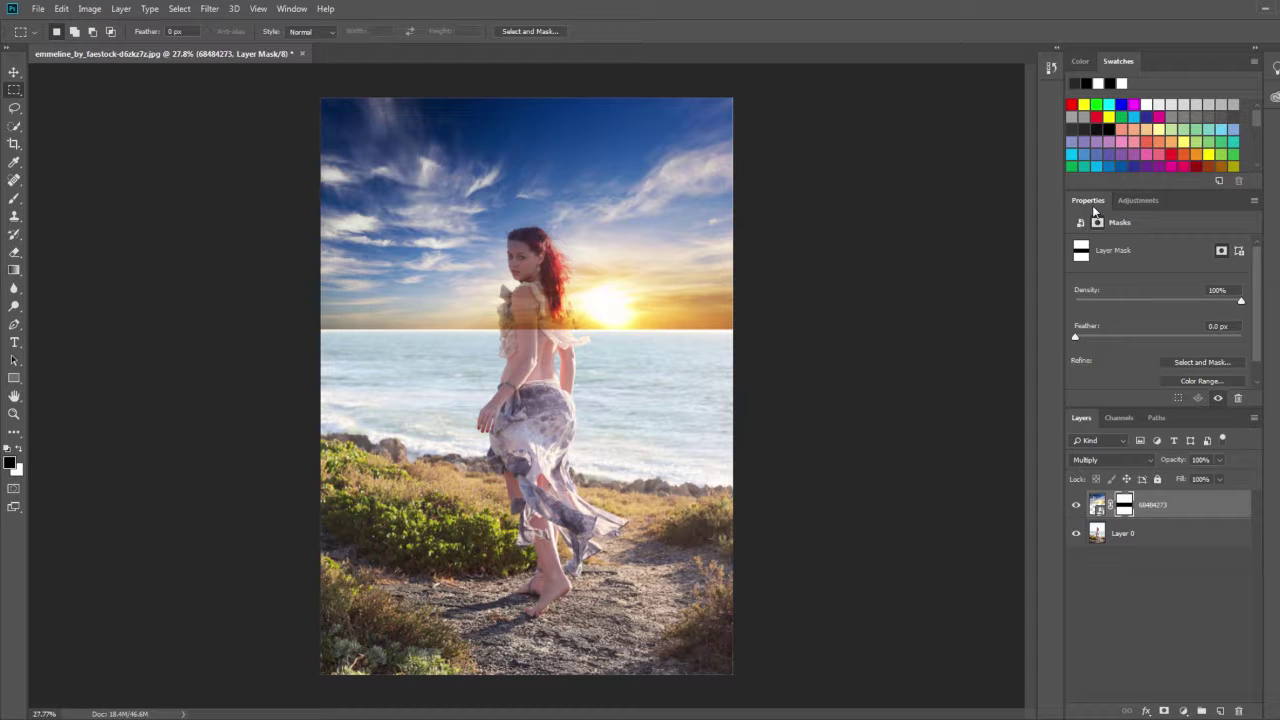
Set the sky mask Feather to 50 px and target the sky layer itself
drag(1095, 338, 1152, 338)
click(1166, 340)
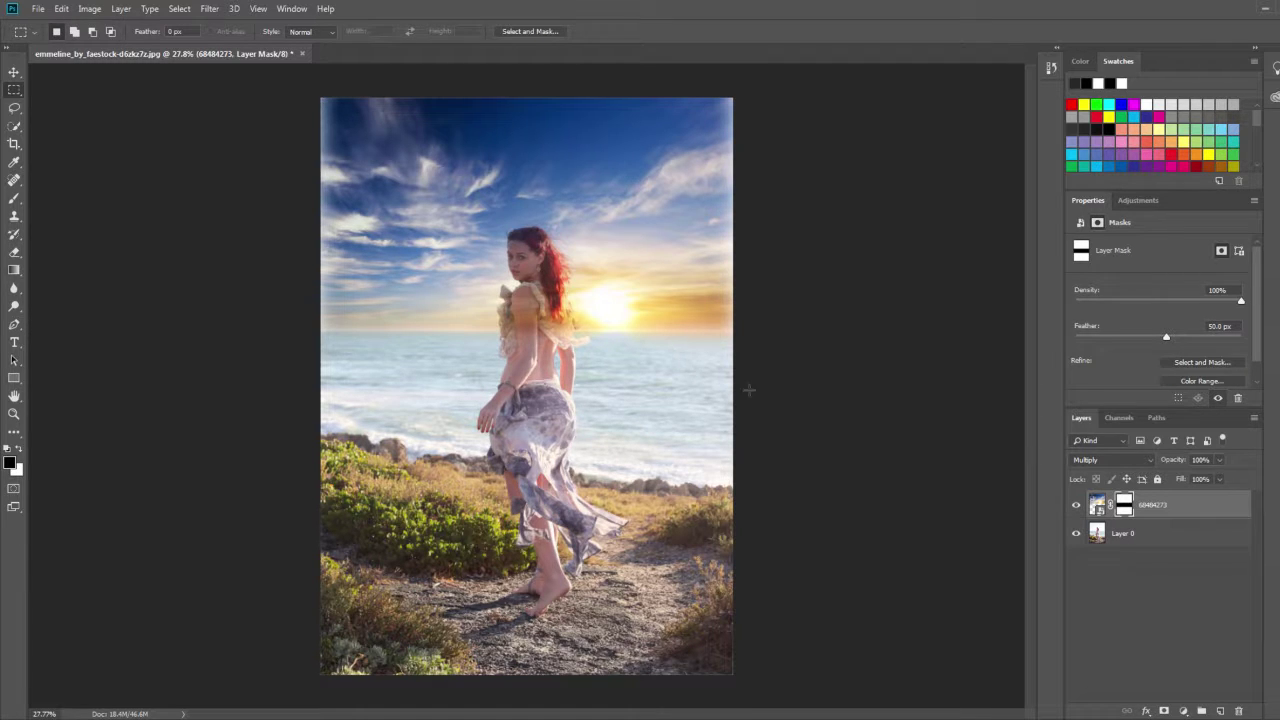
click(1097, 504)
click(61, 8)
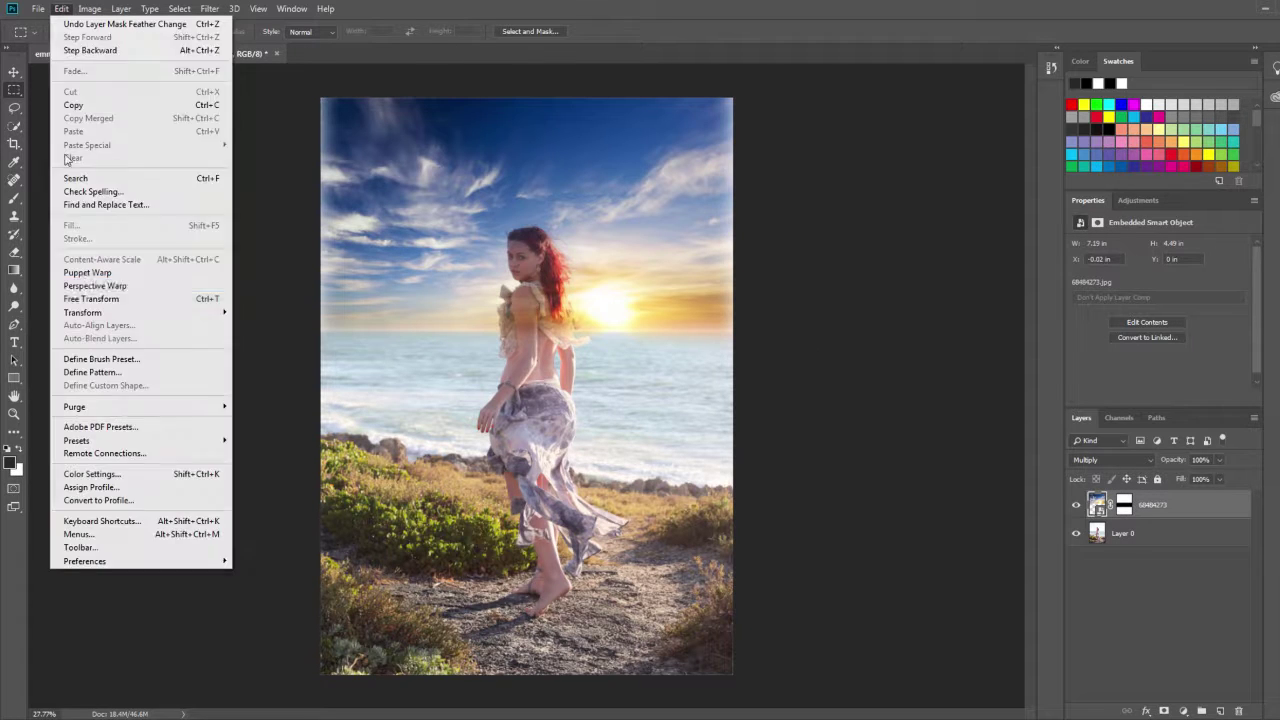
Free-transform the sunset sky to about 118% and shift it across the photo's upper half
click(133, 299)
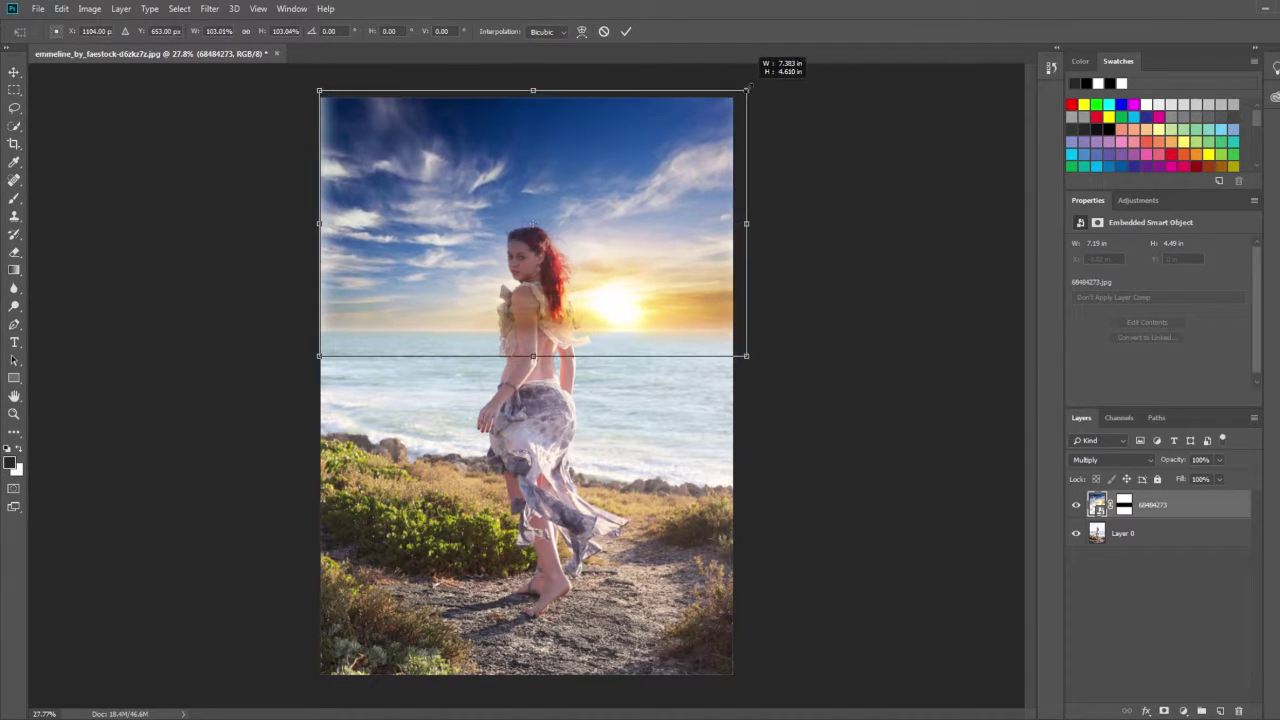
drag(734, 97, 755, 85)
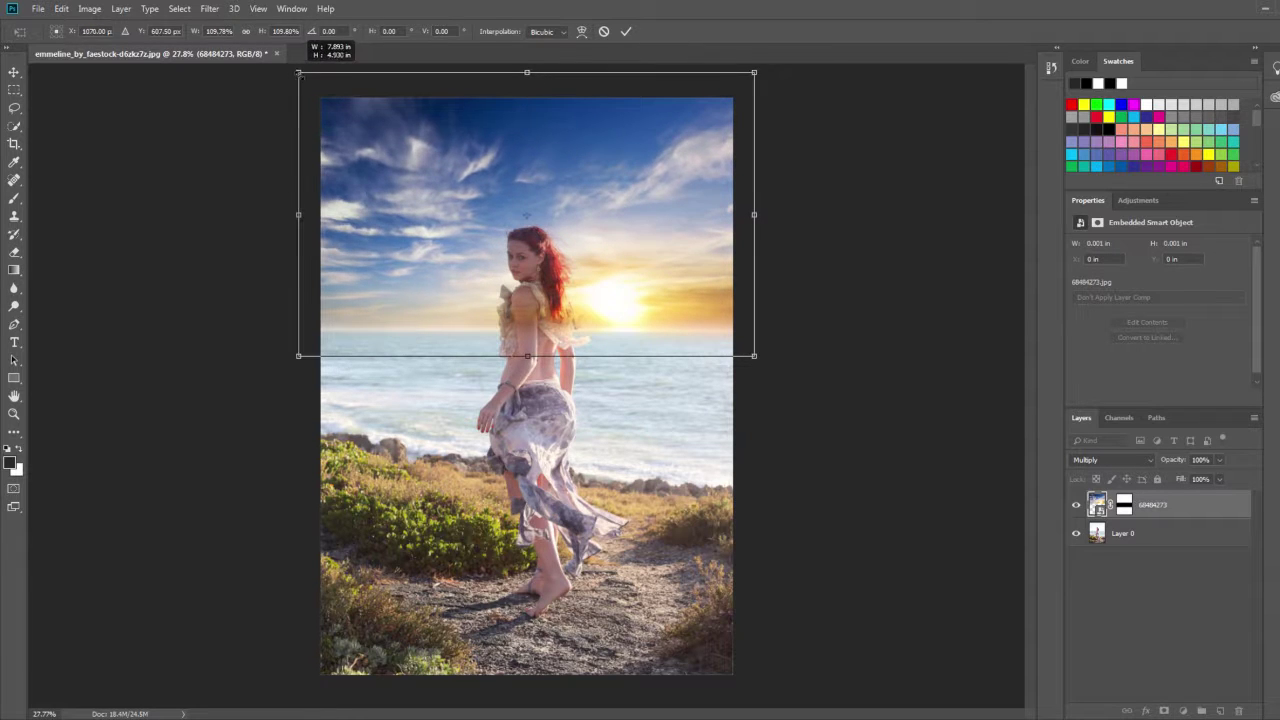
drag(309, 77, 304, 76)
drag(754, 357, 765, 368)
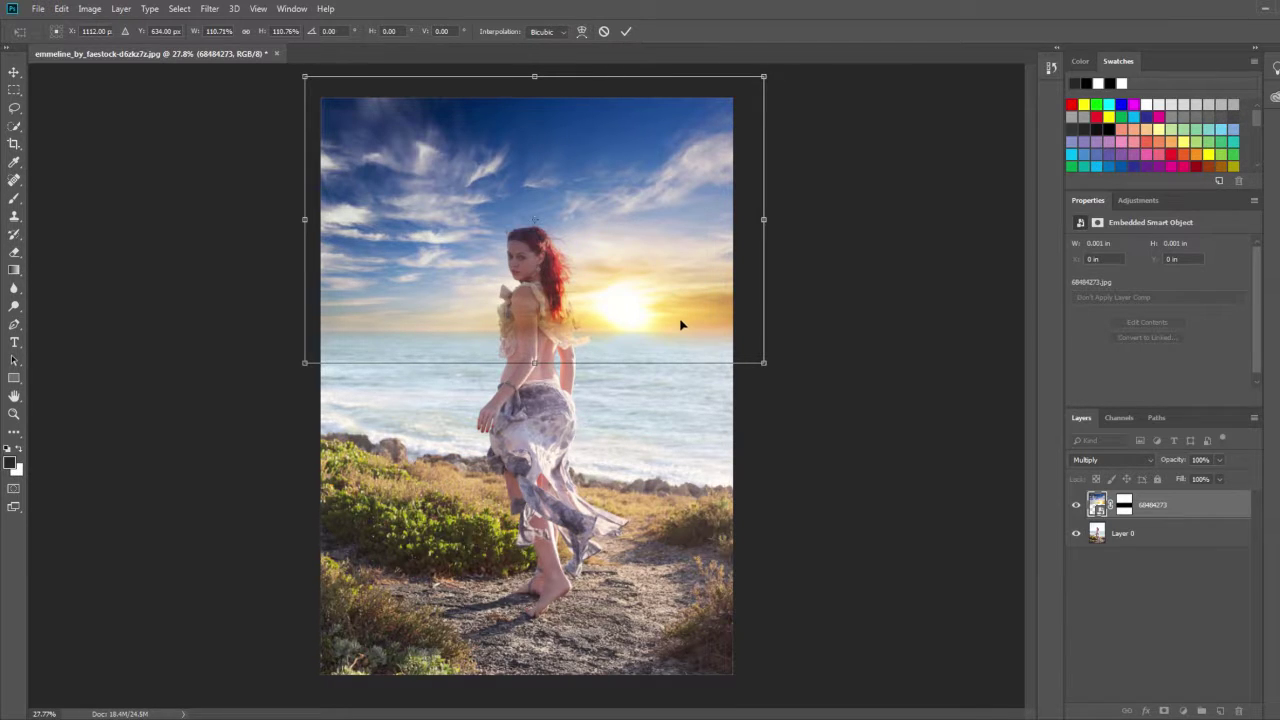
drag(680, 324, 643, 318)
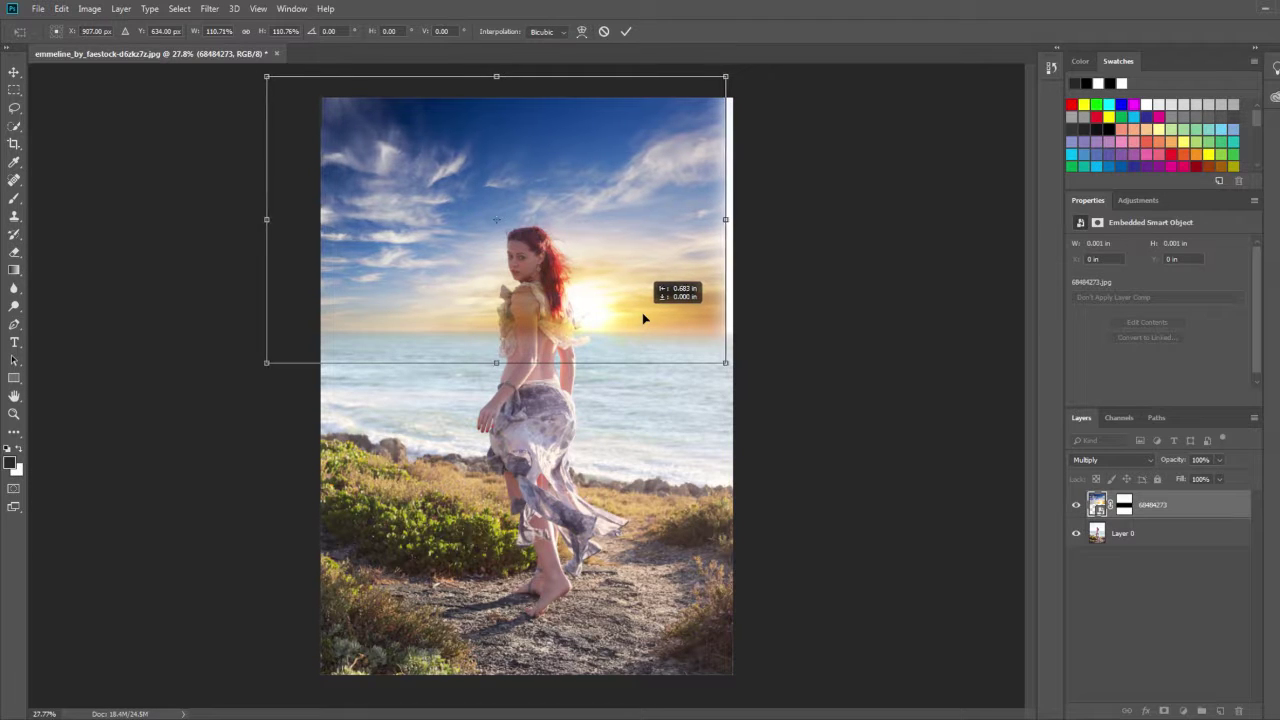
drag(691, 289, 661, 293)
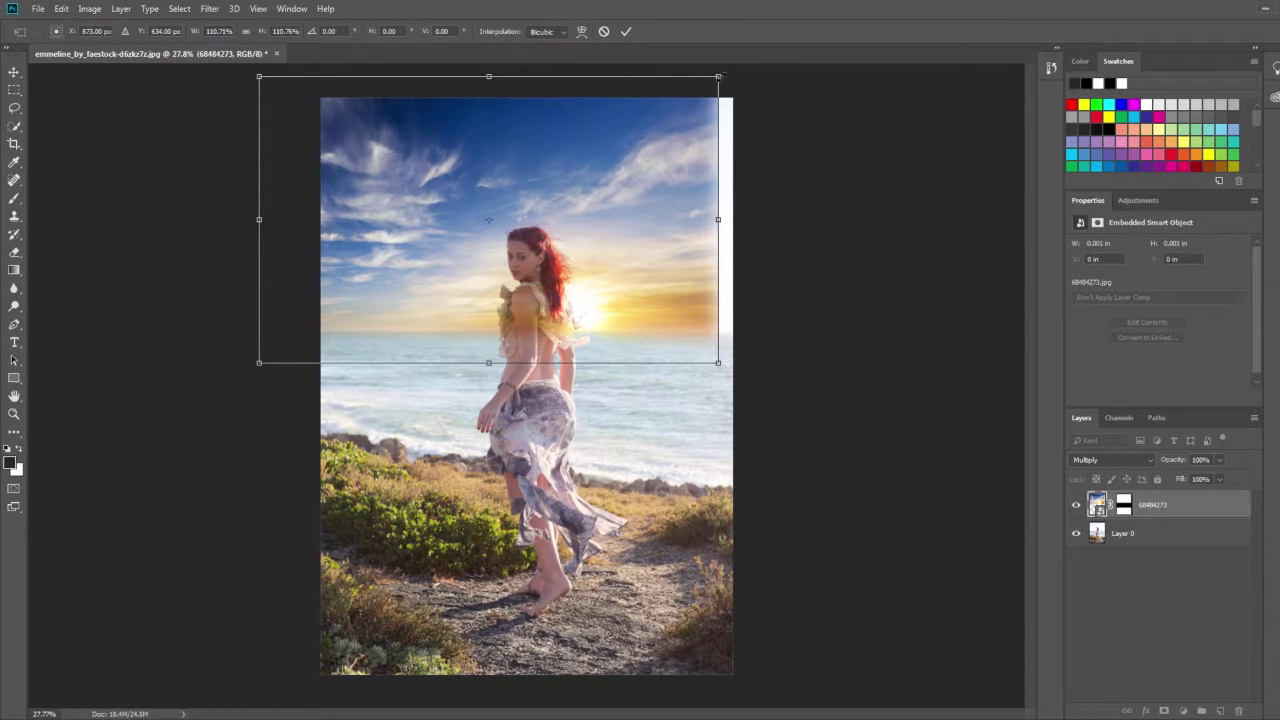
drag(720, 75, 736, 57)
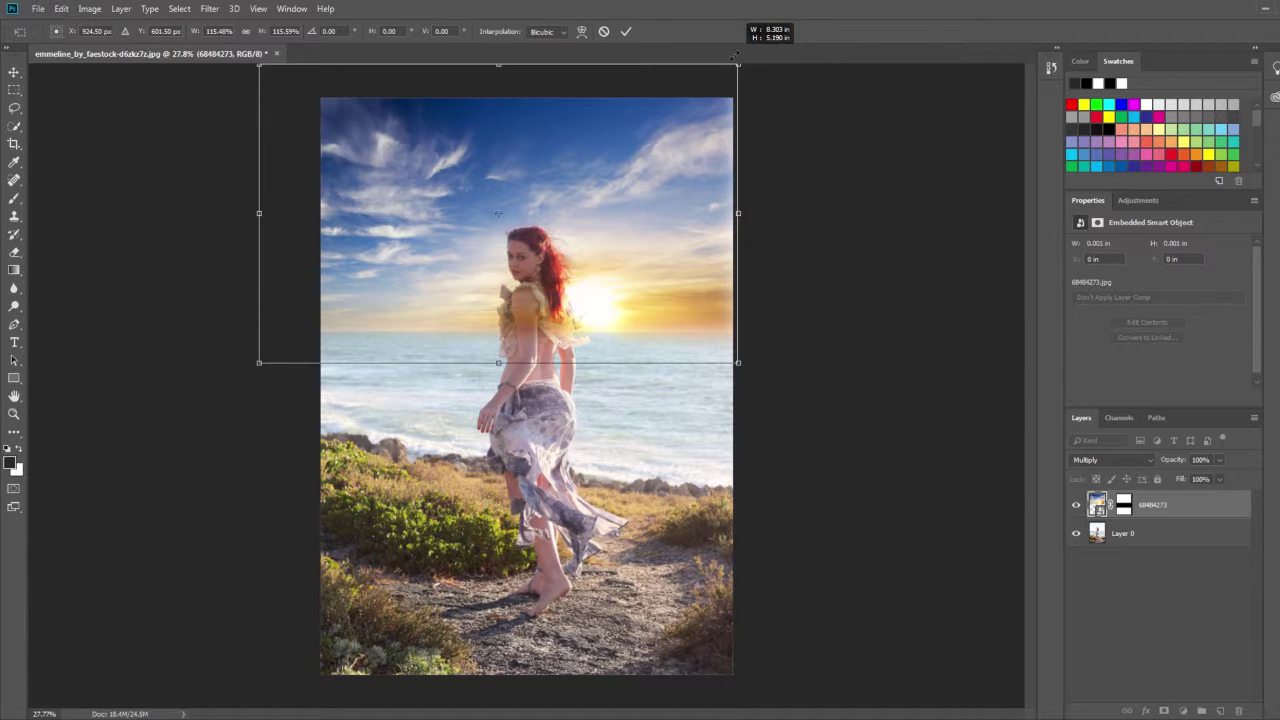
drag(660, 190, 652, 190)
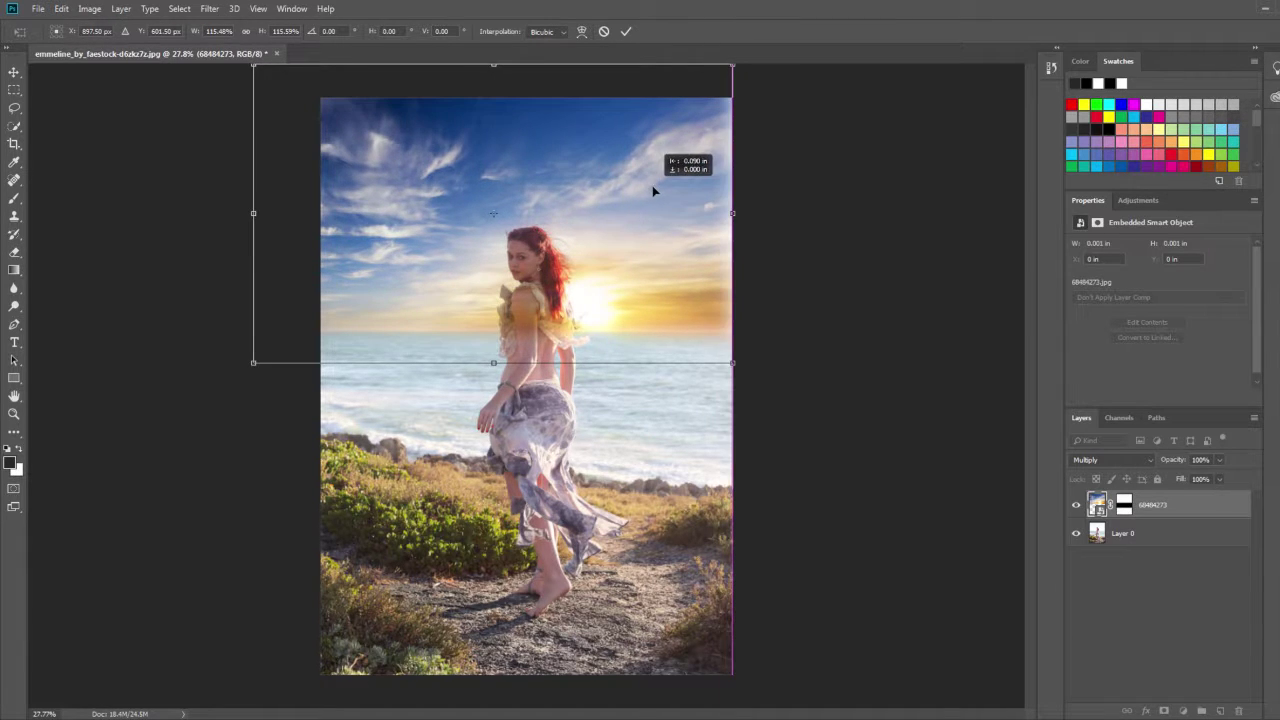
drag(732, 363, 742, 369)
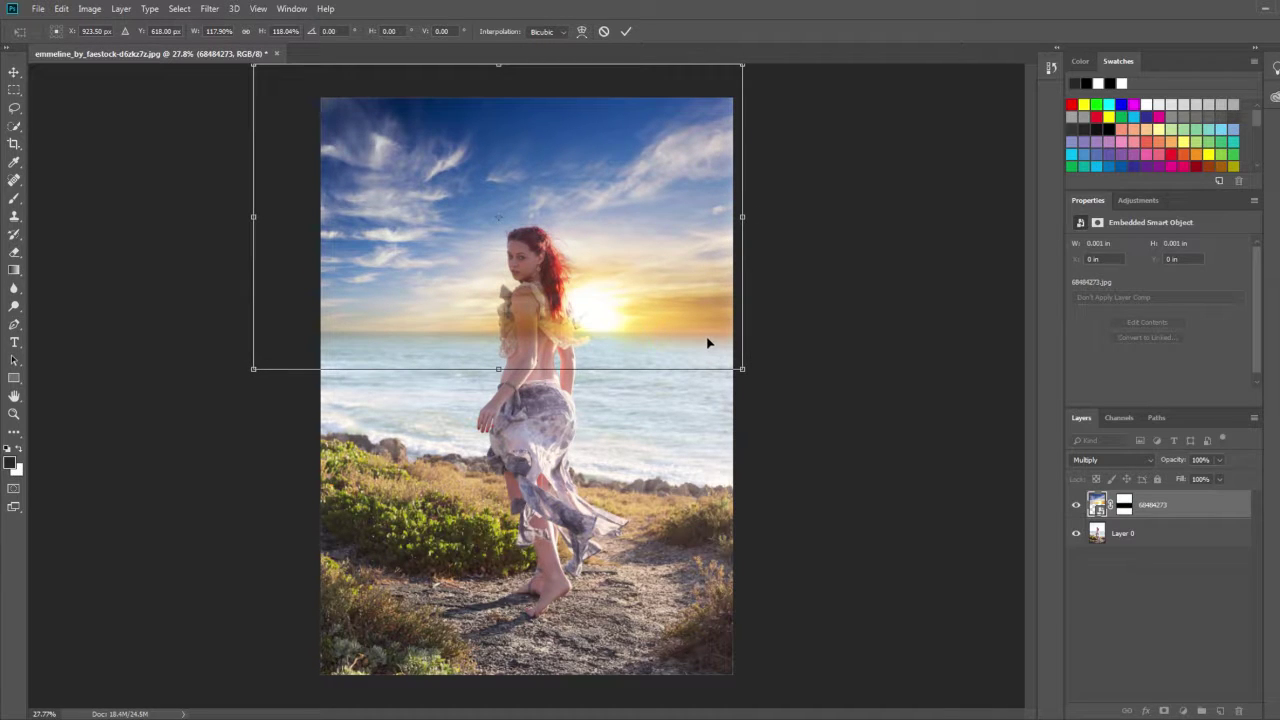
drag(689, 342, 676, 335)
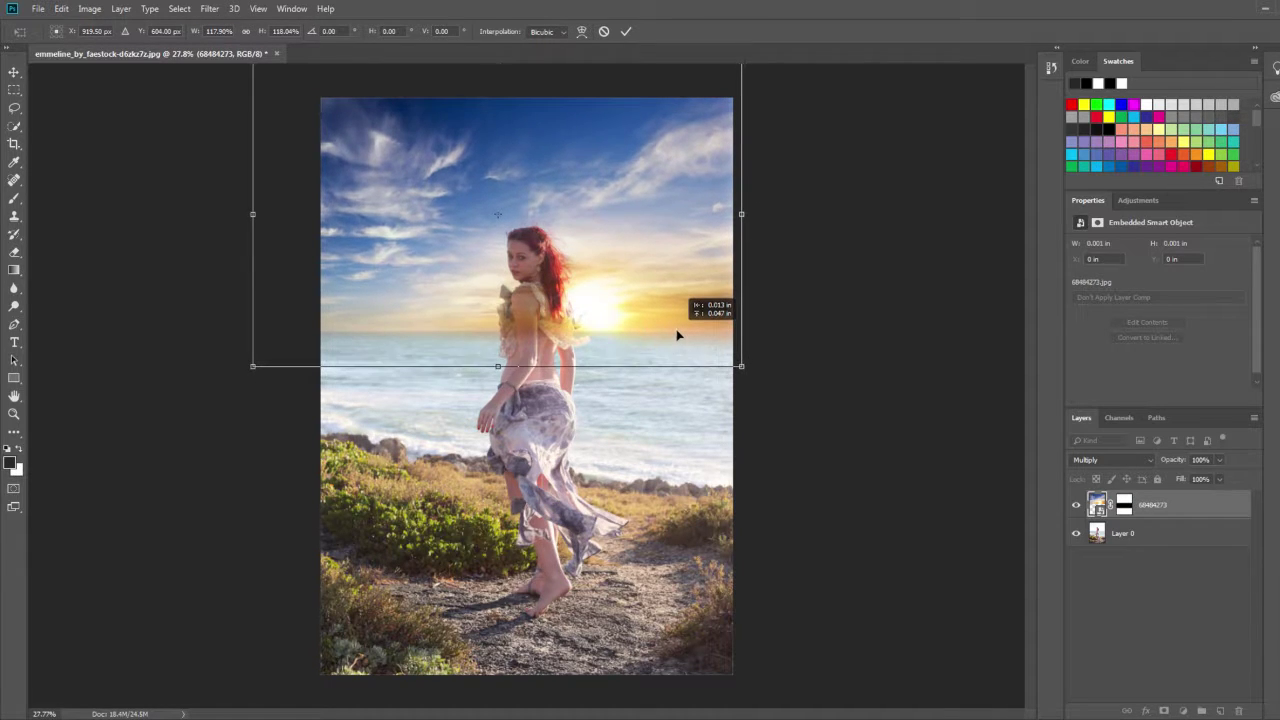
key(Return)
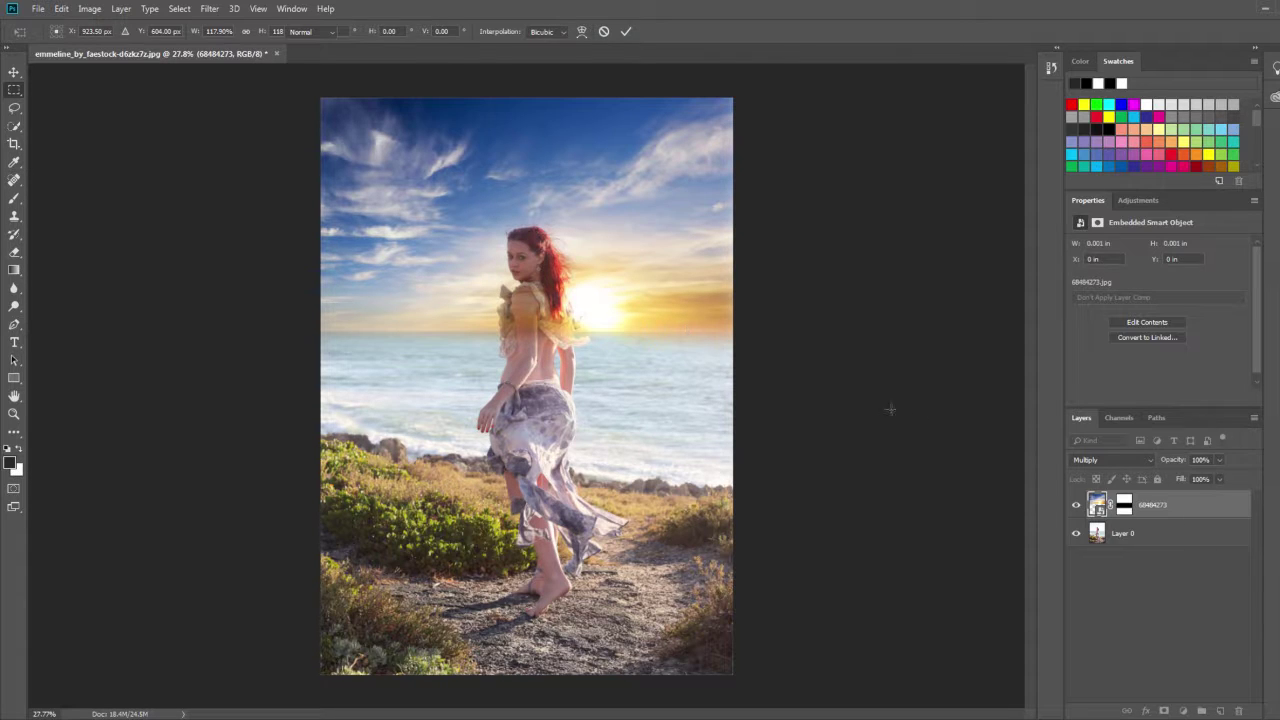
Change the sky mask feather to 68 px
click(1122, 505)
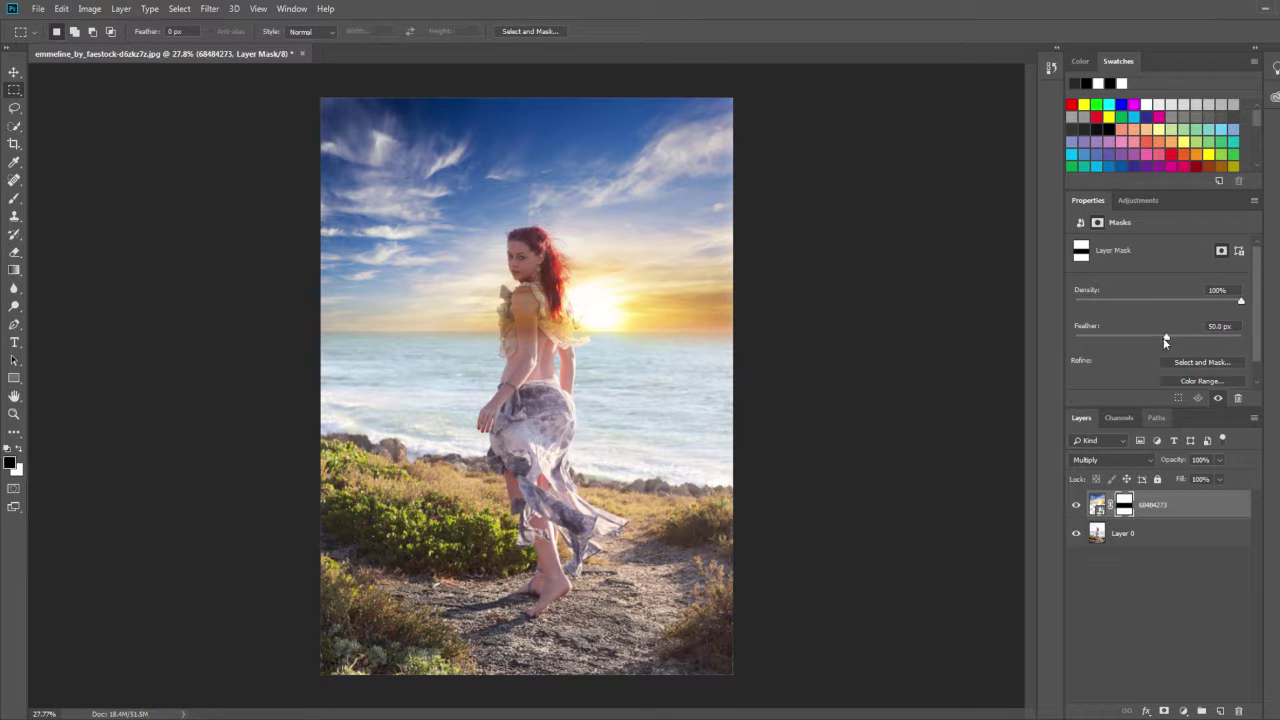
drag(1175, 338, 1171, 338)
text(68)
key(Return)
Duplicate Layer 0 and move Layer 0 copy to the top of the stack
click(14, 72)
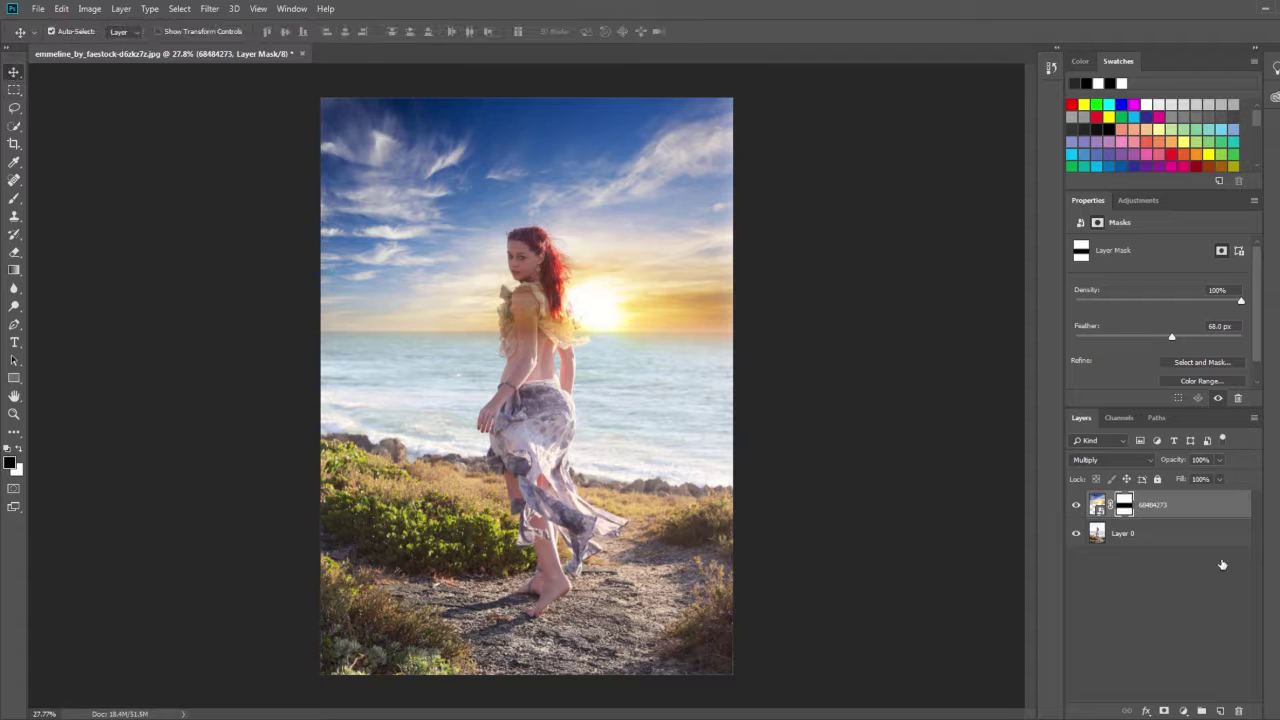
drag(1115, 533, 1220, 711)
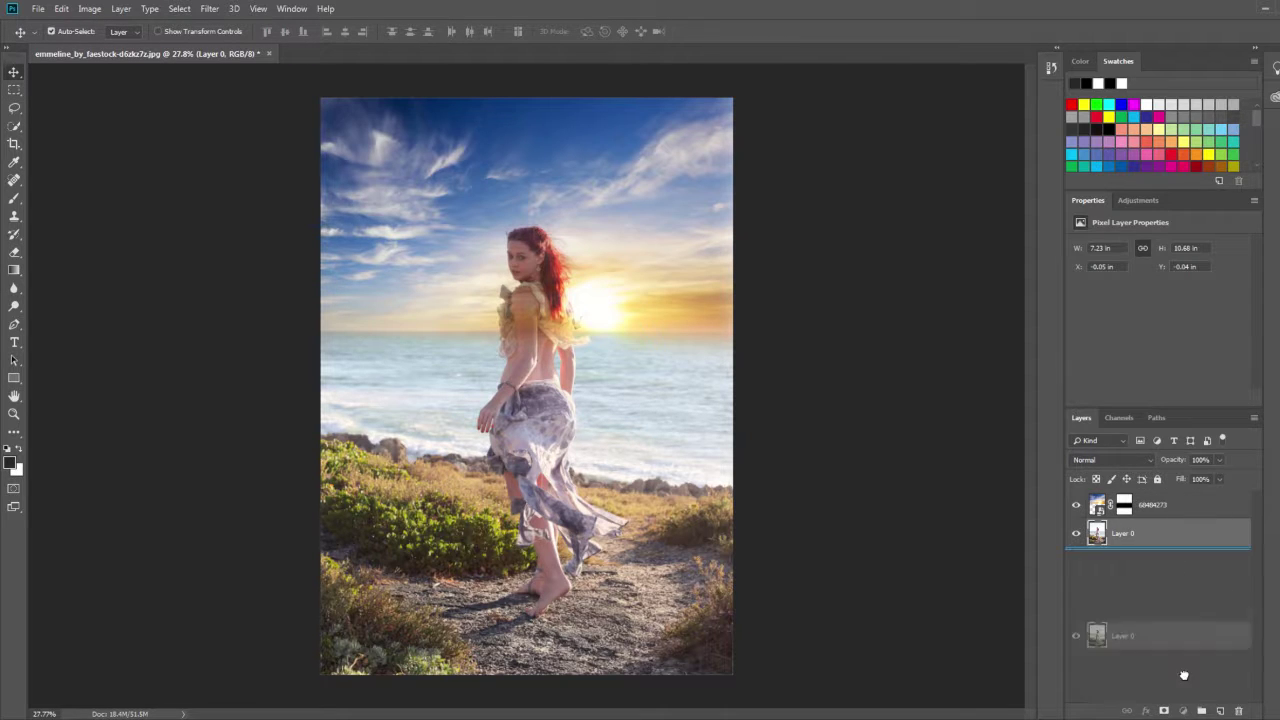
drag(1155, 540, 1180, 502)
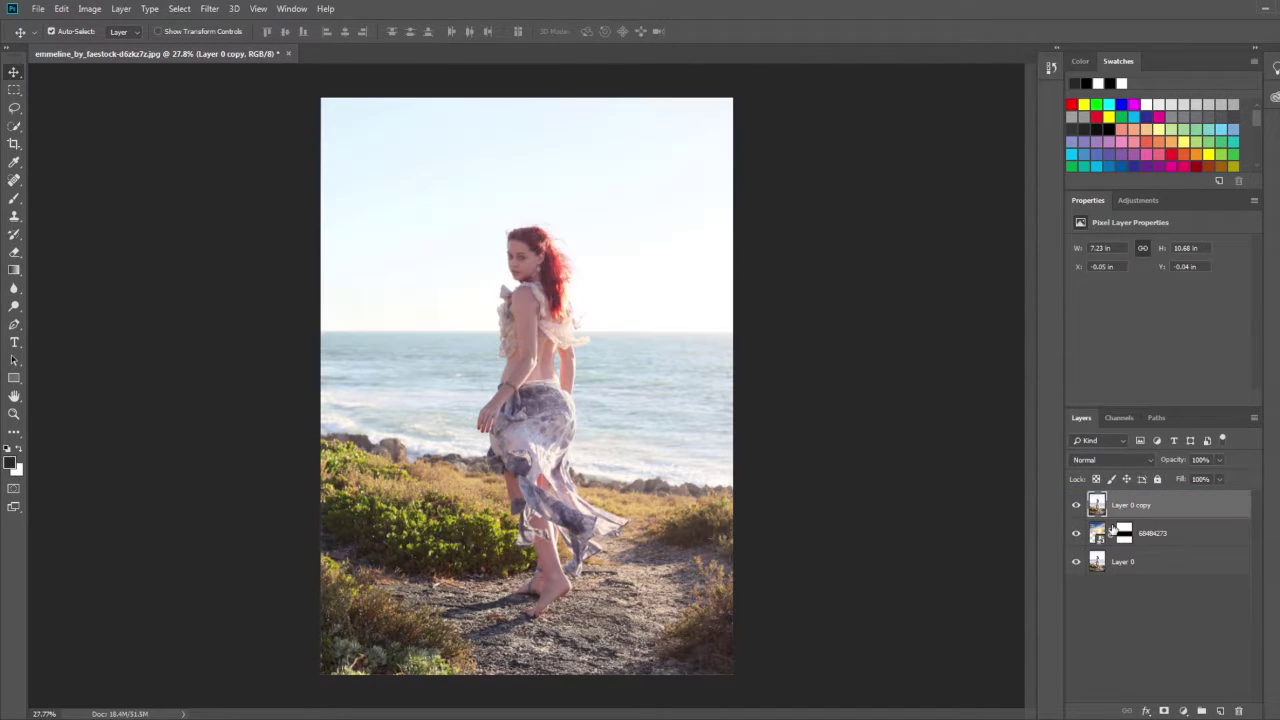
Keep Layer 0 copy at Normal blending and zoom in on the woman's face
key(alt+shift+k)
key(alt+shift+n)
scroll(565, 287, up, 3)
scroll(565, 287, up, 8)
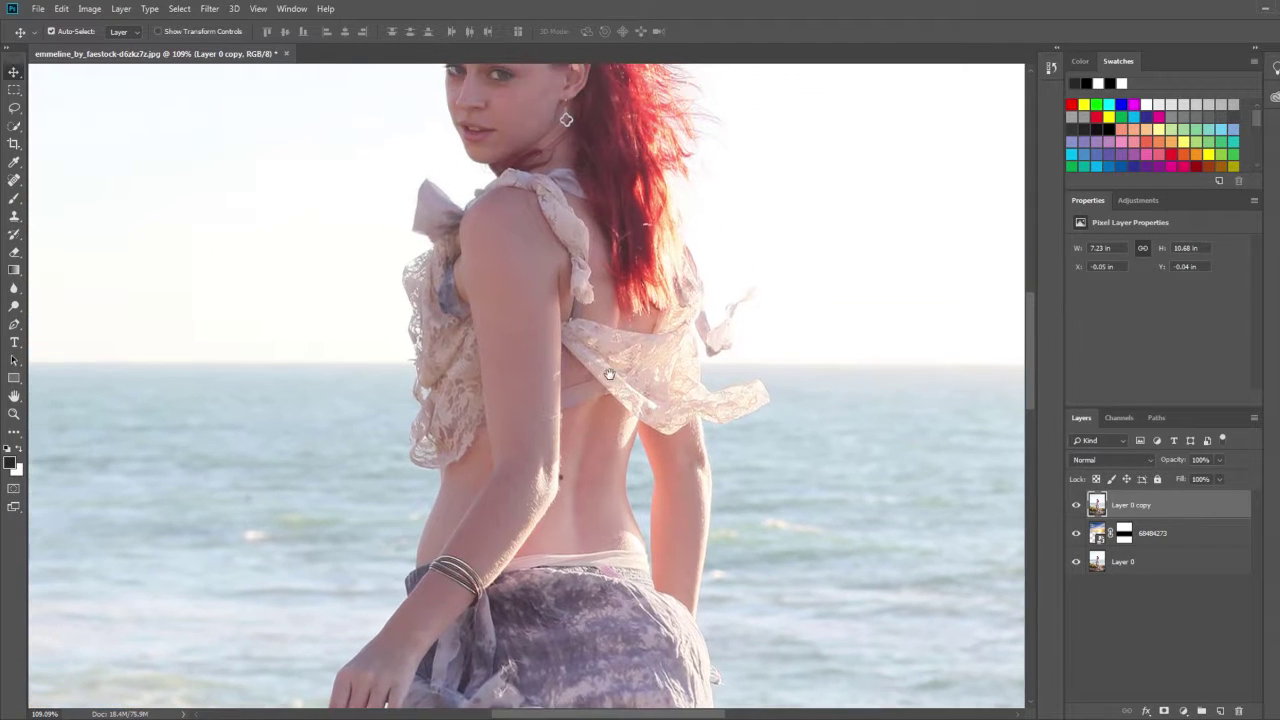
drag(617, 408, 657, 465)
scroll(519, 313, up, 3)
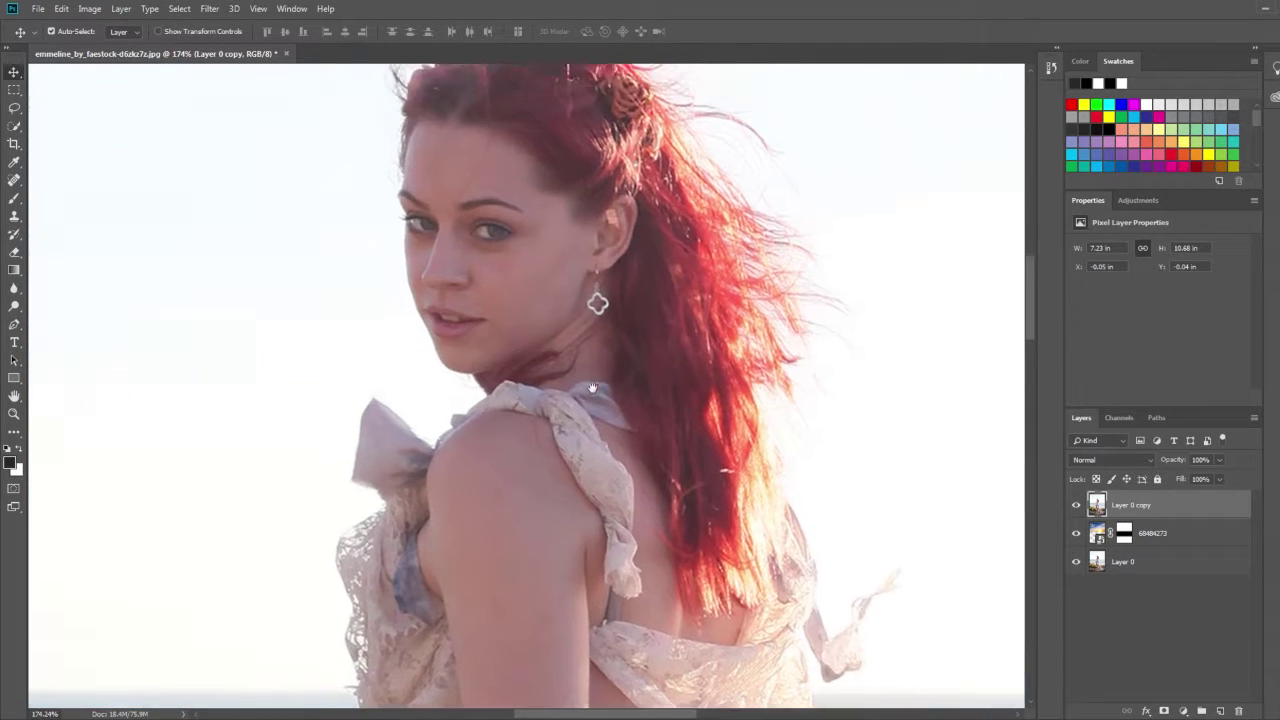
Quick-select her hair, face, neck, shoulder, arm and dress, including the right-hand draped fabric
click(14, 125)
mouse_move(429, 157)
mouse_down()
mouse_move(571, 286)
mouse_move(600, 371)
mouse_move(575, 337)
mouse_up()
drag(666, 363, 702, 290)
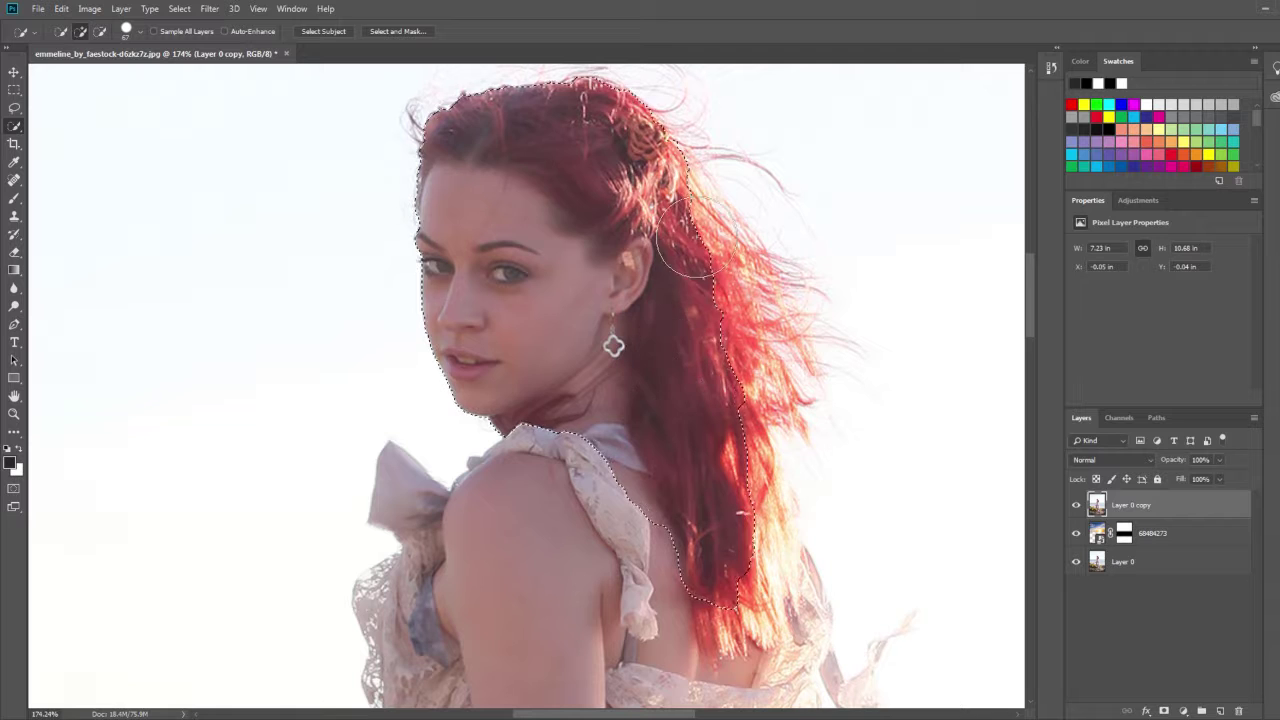
drag(592, 526, 632, 296)
mouse_move(586, 400)
mouse_down()
mouse_move(543, 320)
mouse_move(520, 423)
mouse_move(629, 469)
mouse_up()
scroll(629, 469, down, 2)
drag(723, 491, 749, 503)
scroll(749, 503, down, 1)
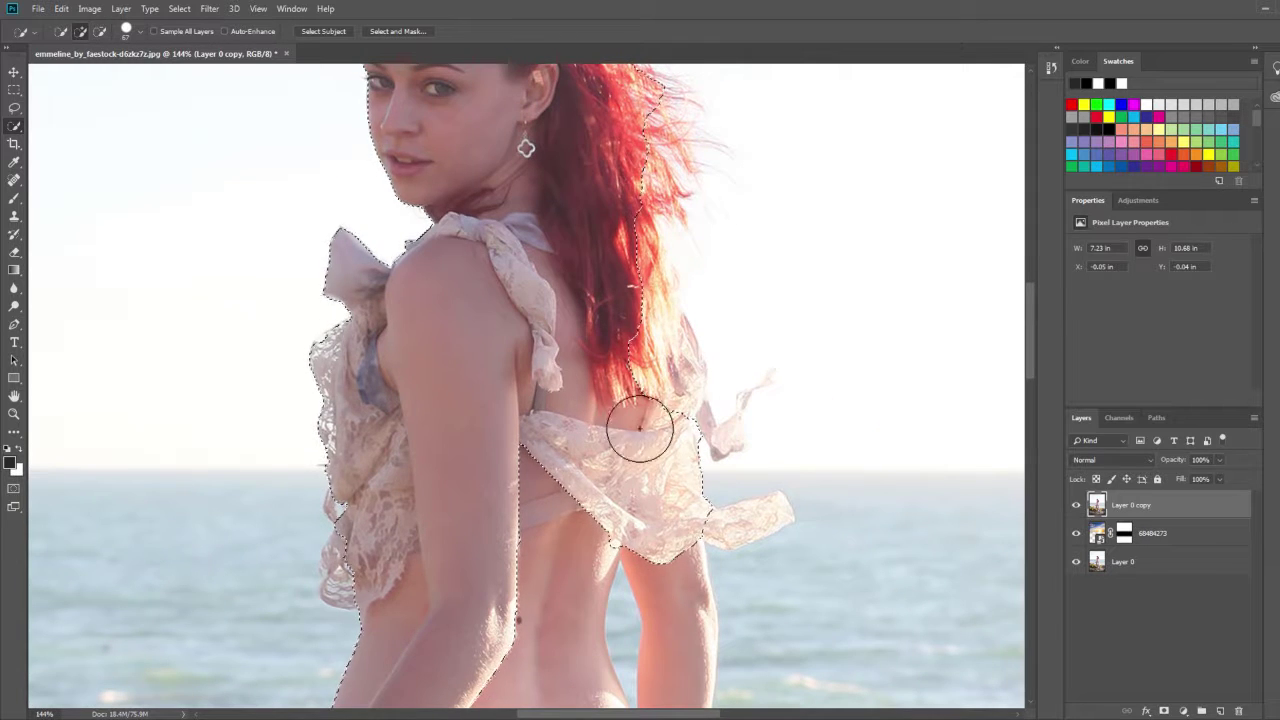
mouse_move(689, 437)
mouse_down()
mouse_move(731, 429)
mouse_move(626, 449)
mouse_up()
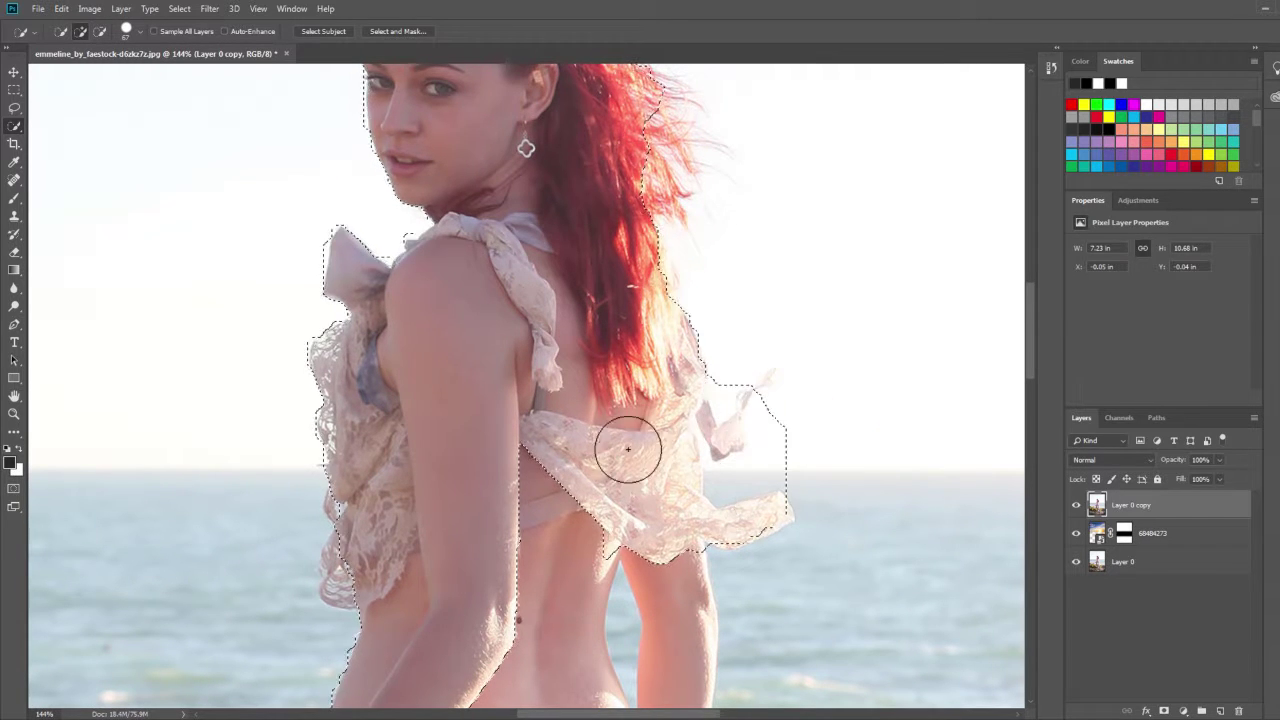
scroll(666, 443, down, 2)
scroll(611, 429, down, 1)
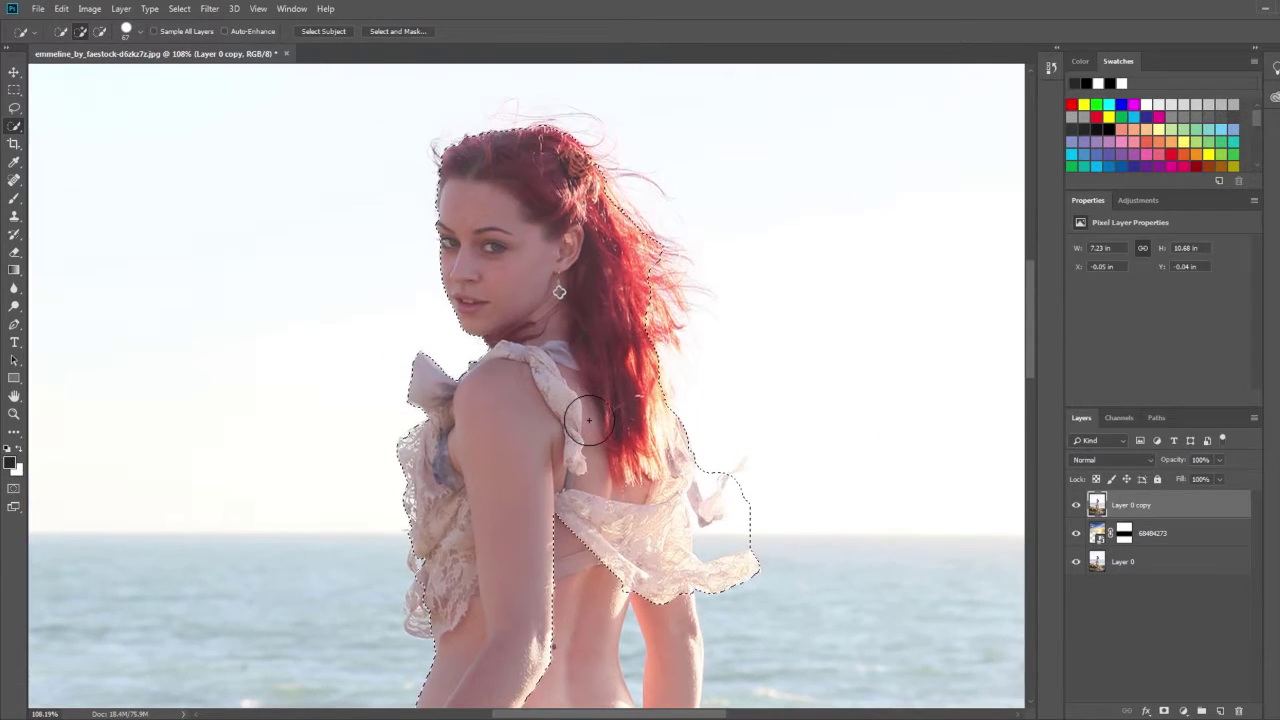
Open Select and Mask in Black & White view with a brush of about 69 px
click(397, 31)
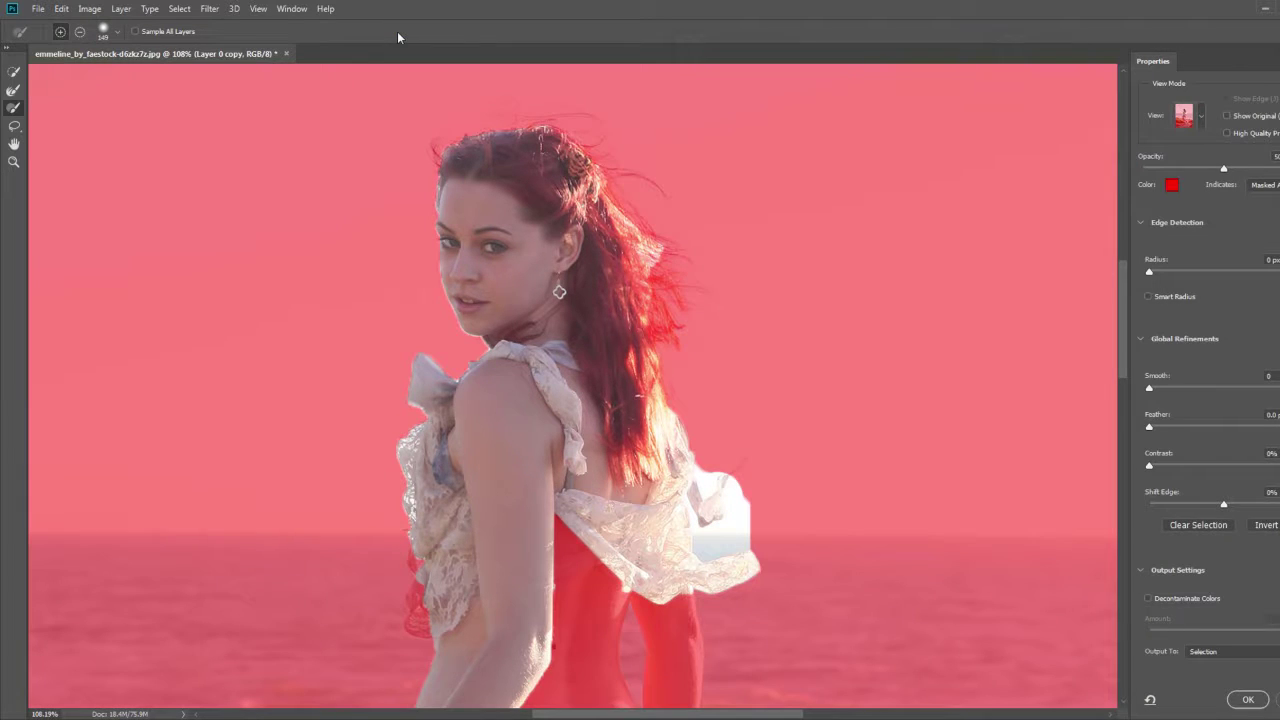
click(1201, 117)
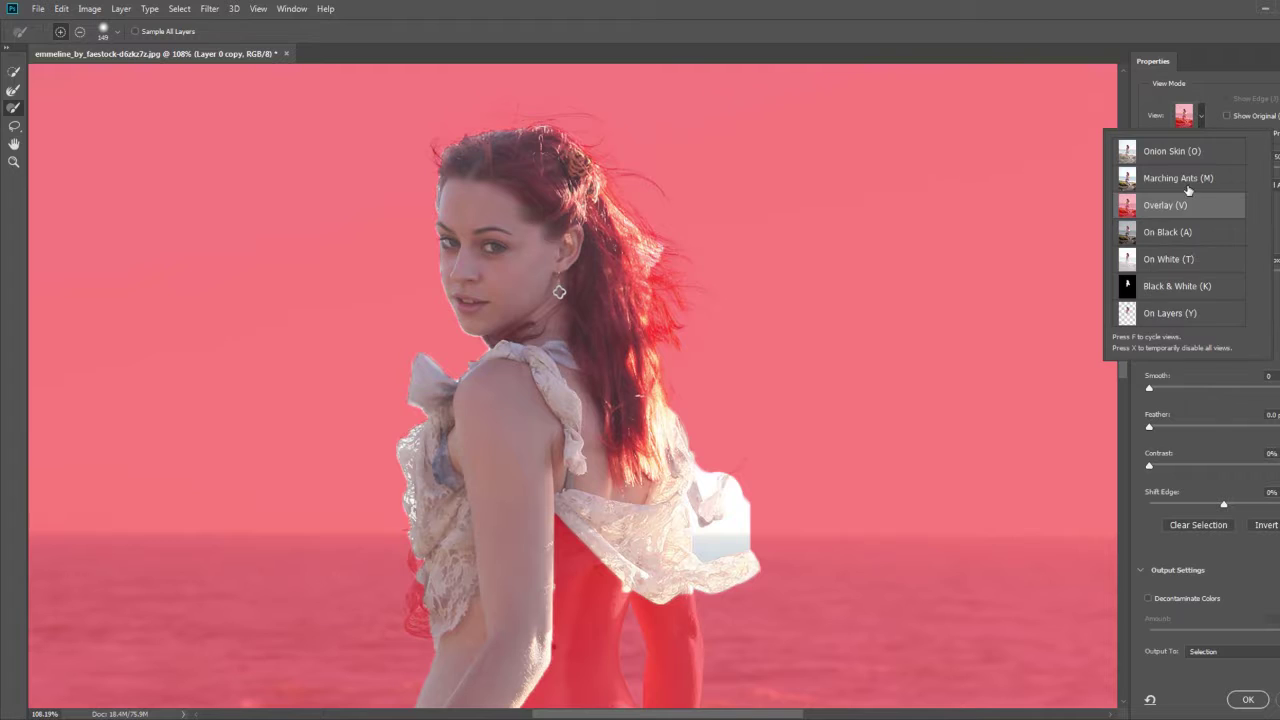
click(1153, 285)
scroll(540, 170, up, 3)
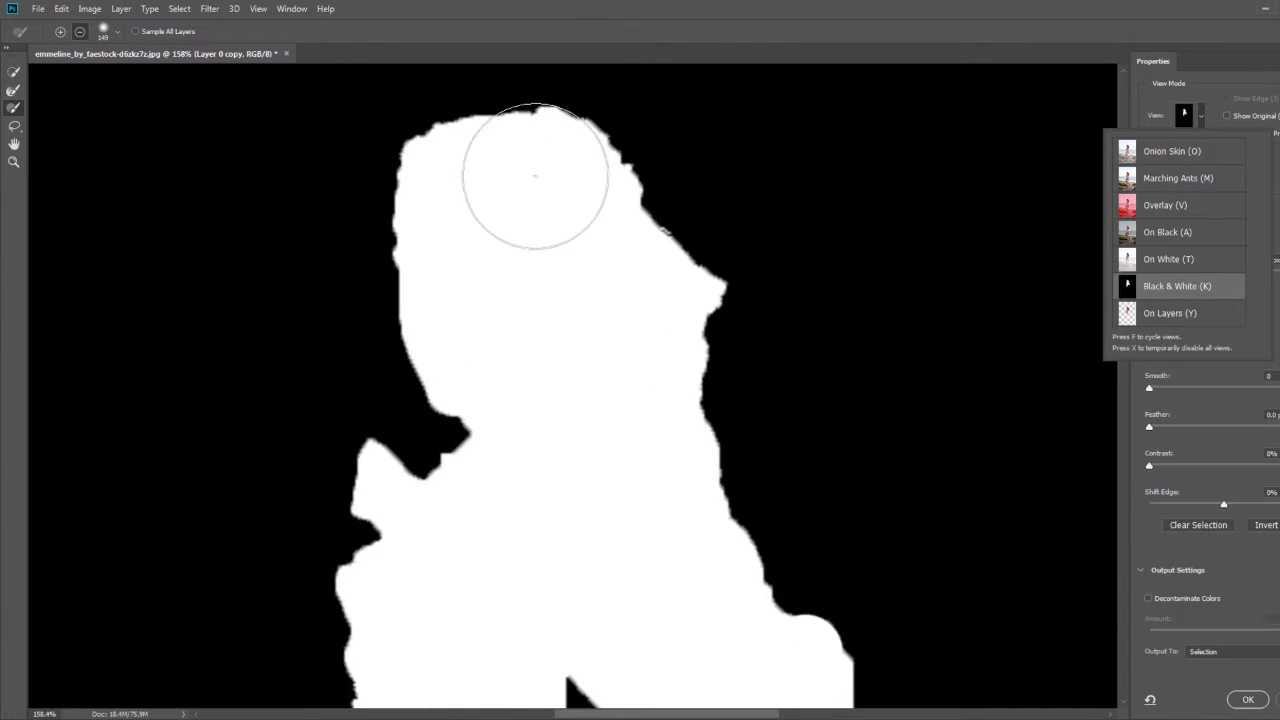
drag(540, 237, 540, 253)
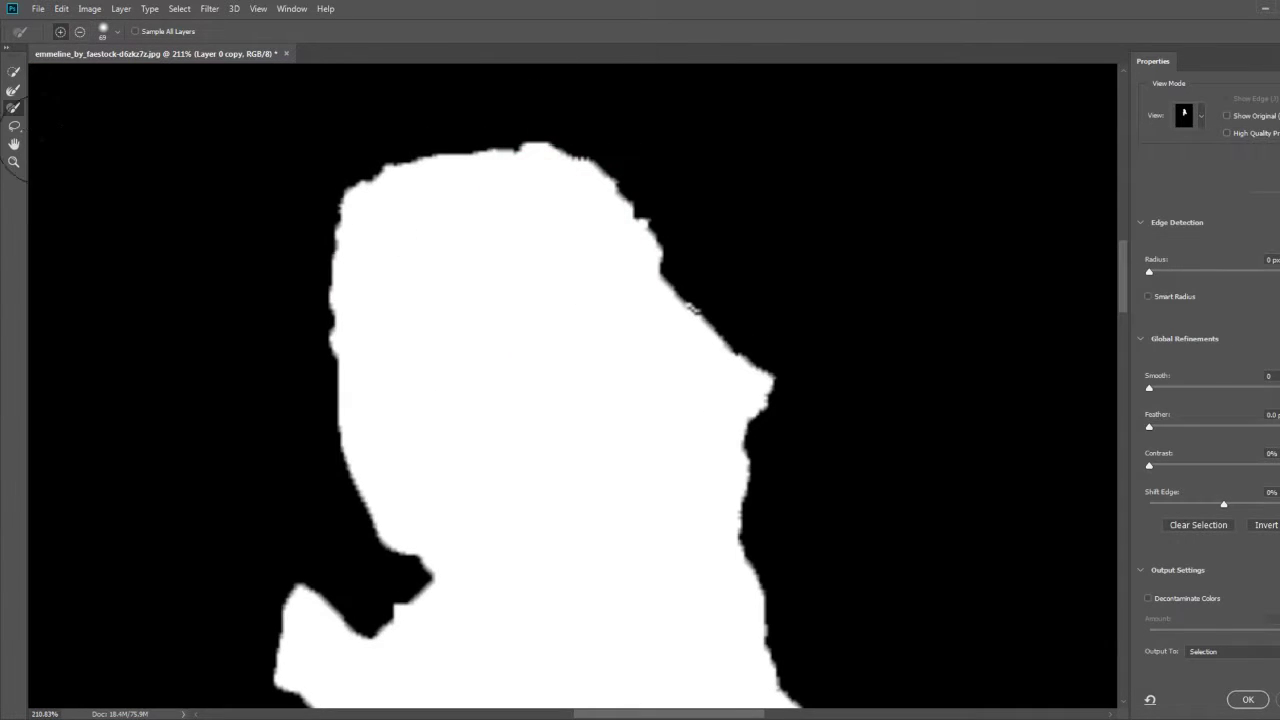
Use a fully soft Refine Edge Brush on the hair at the top, left and right
click(13, 90)
drag(486, 171, 486, 143)
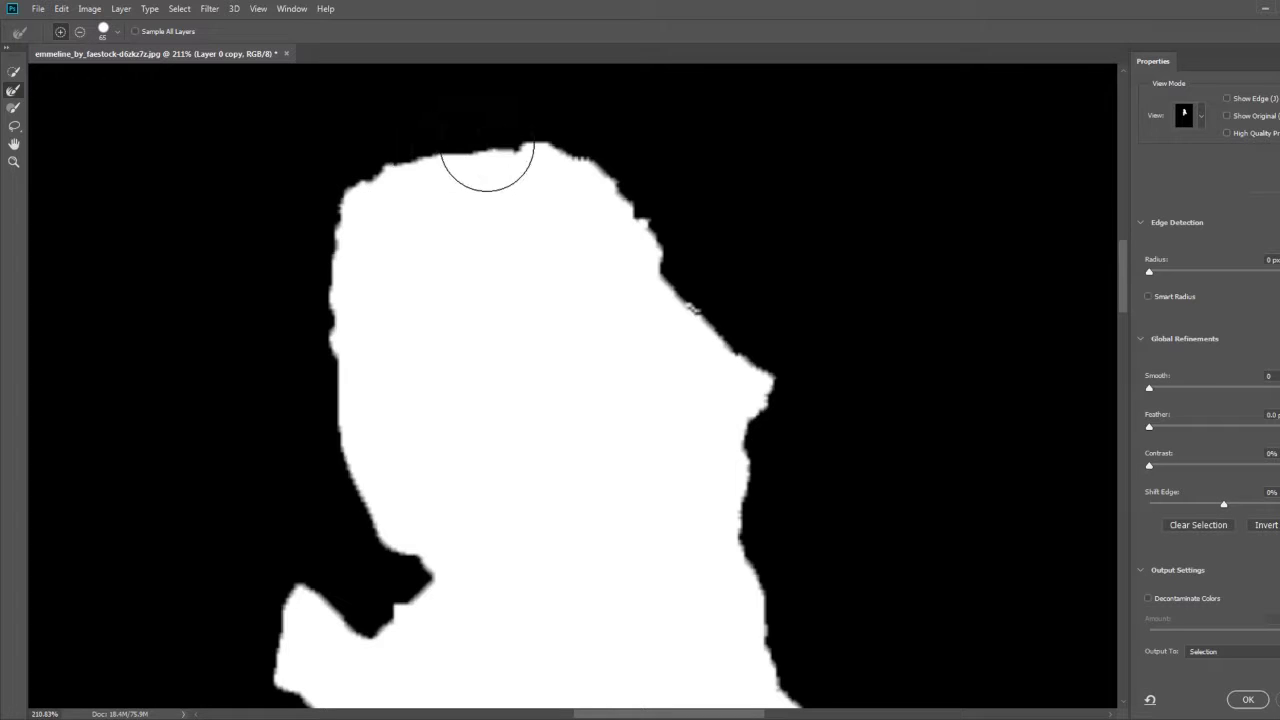
drag(660, 195, 740, 300)
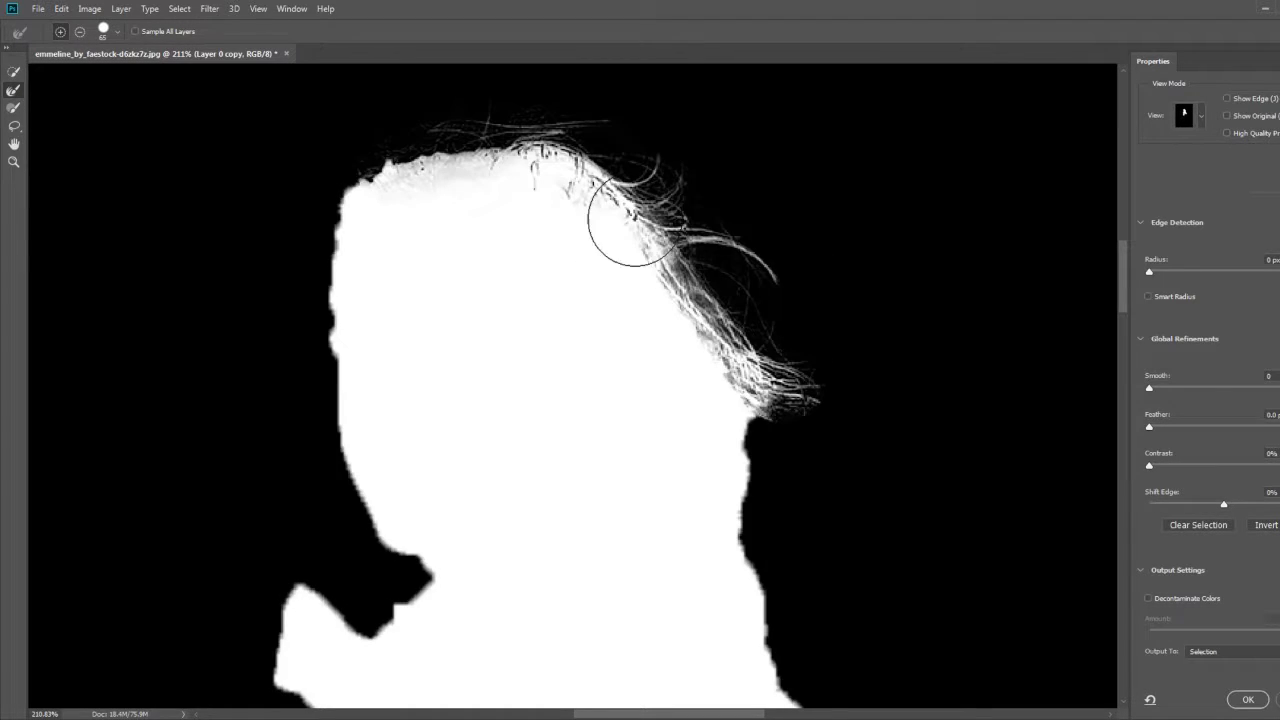
drag(366, 214, 335, 300)
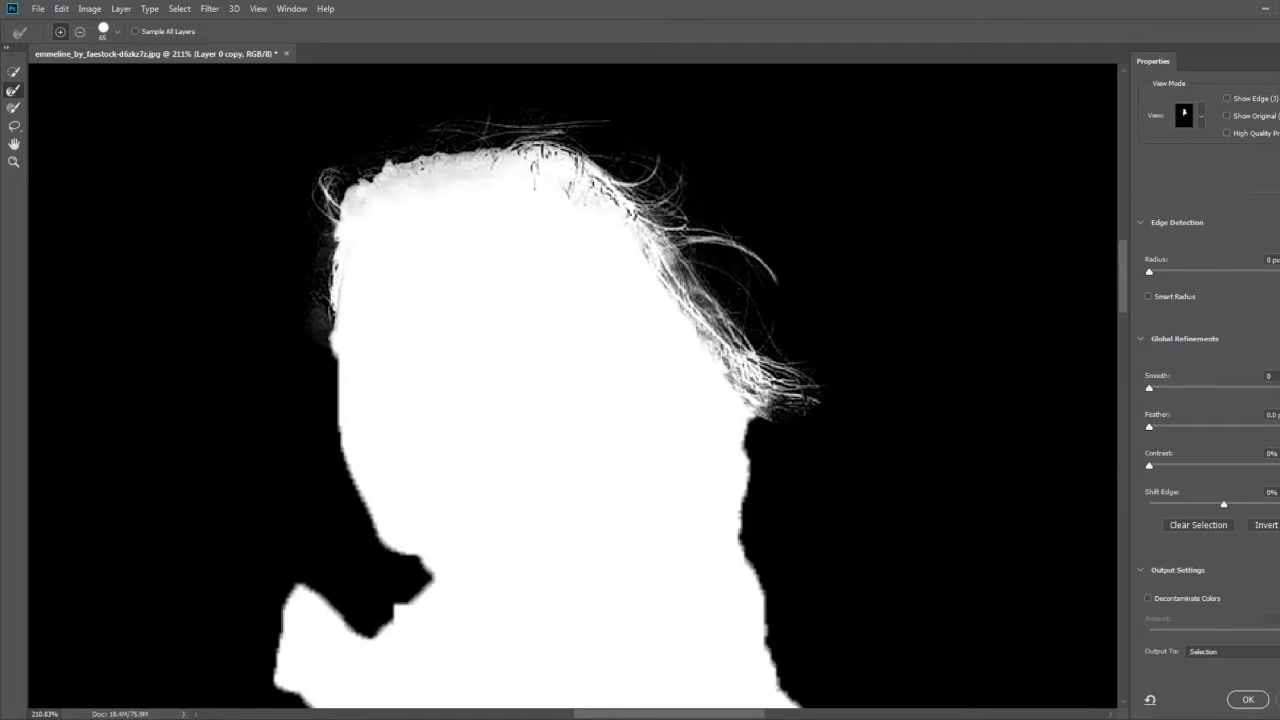
mouse_move(623, 317)
mouse_down()
mouse_move(600, 303)
mouse_move(615, 265)
mouse_move(570, 225)
mouse_up()
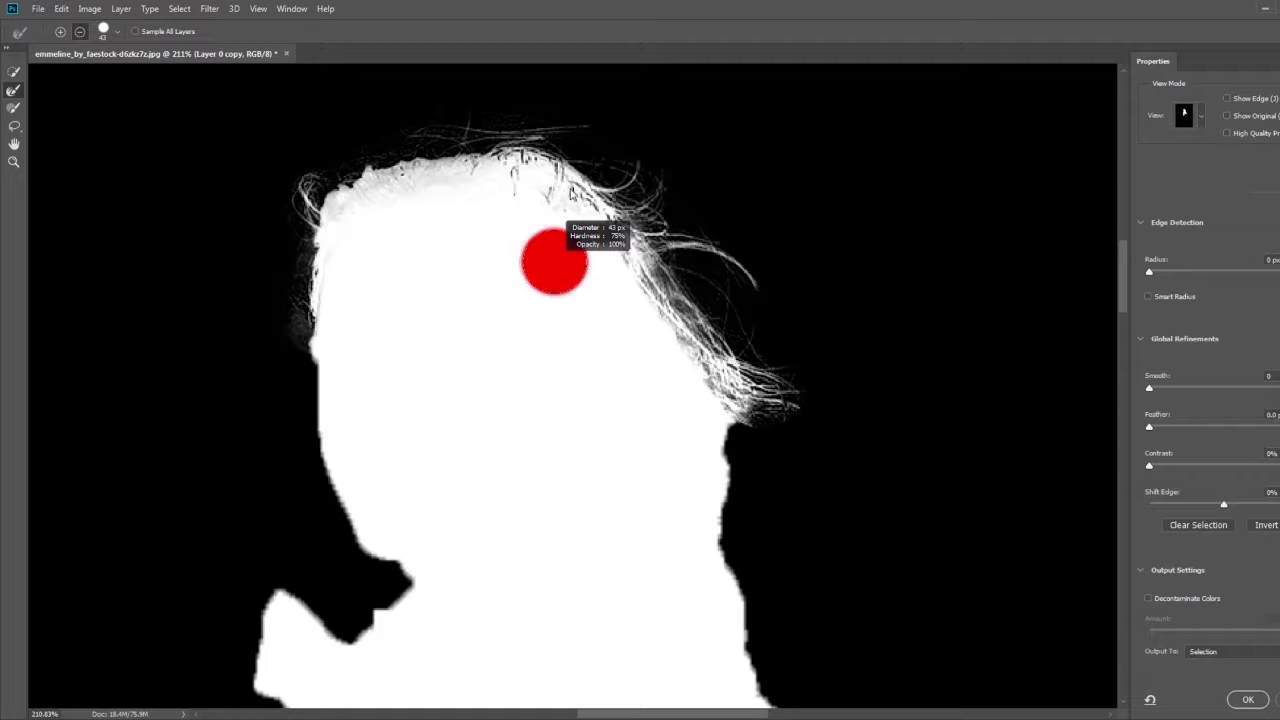
drag(581, 326, 575, 162)
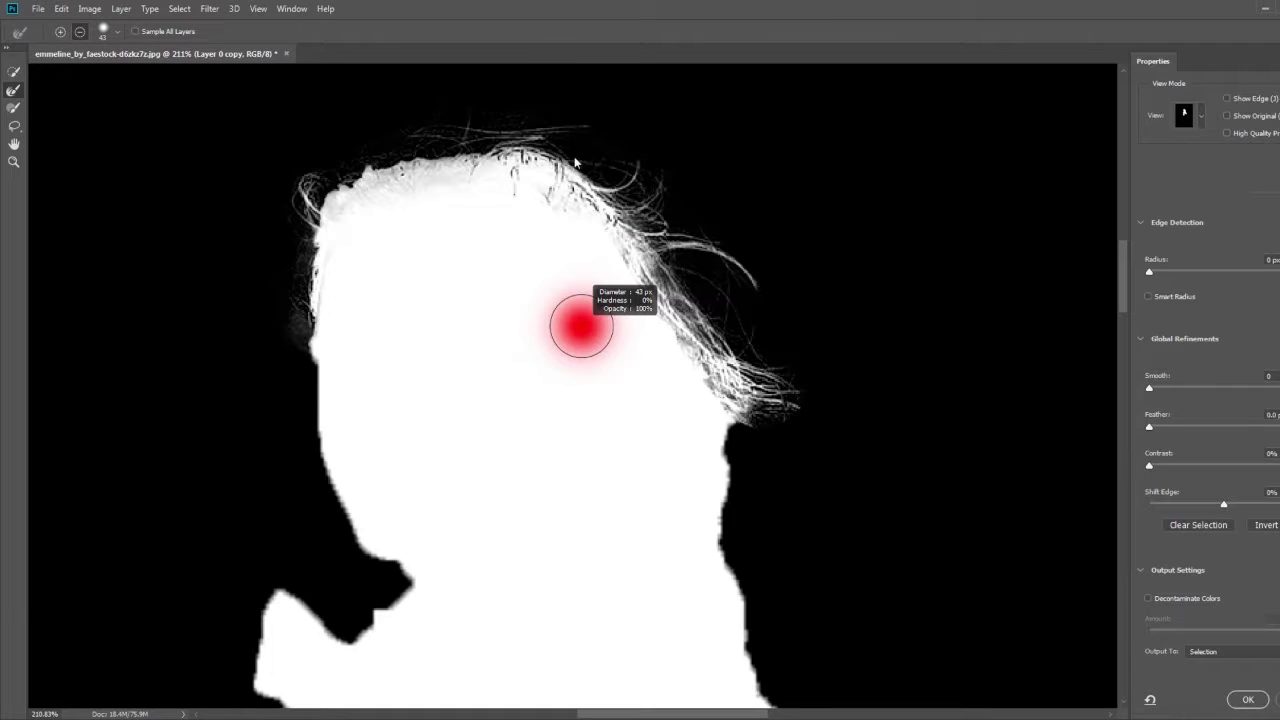
mouse_move(684, 372)
mouse_down()
mouse_move(611, 257)
mouse_move(662, 383)
mouse_up()
mouse_move(645, 312)
mouse_down()
mouse_move(670, 420)
mouse_move(632, 342)
mouse_up()
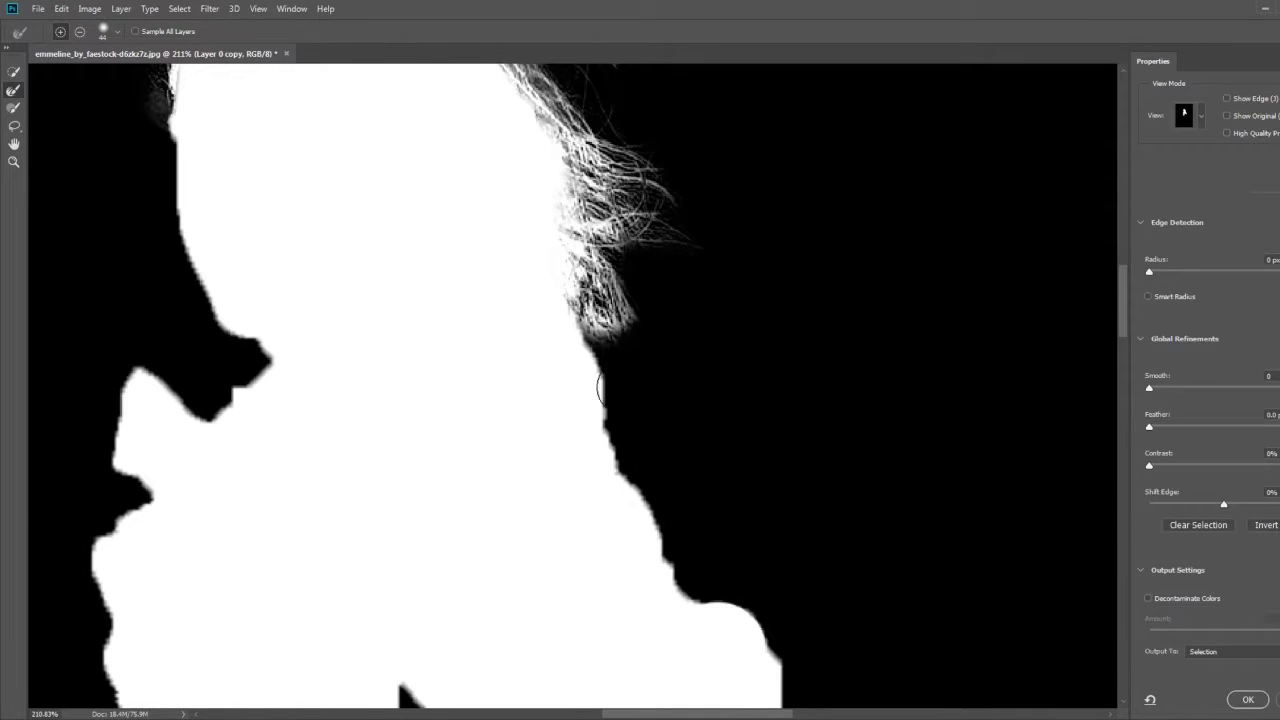
mouse_move(600, 388)
mouse_down()
mouse_move(740, 585)
mouse_move(680, 423)
mouse_move(720, 525)
mouse_up()
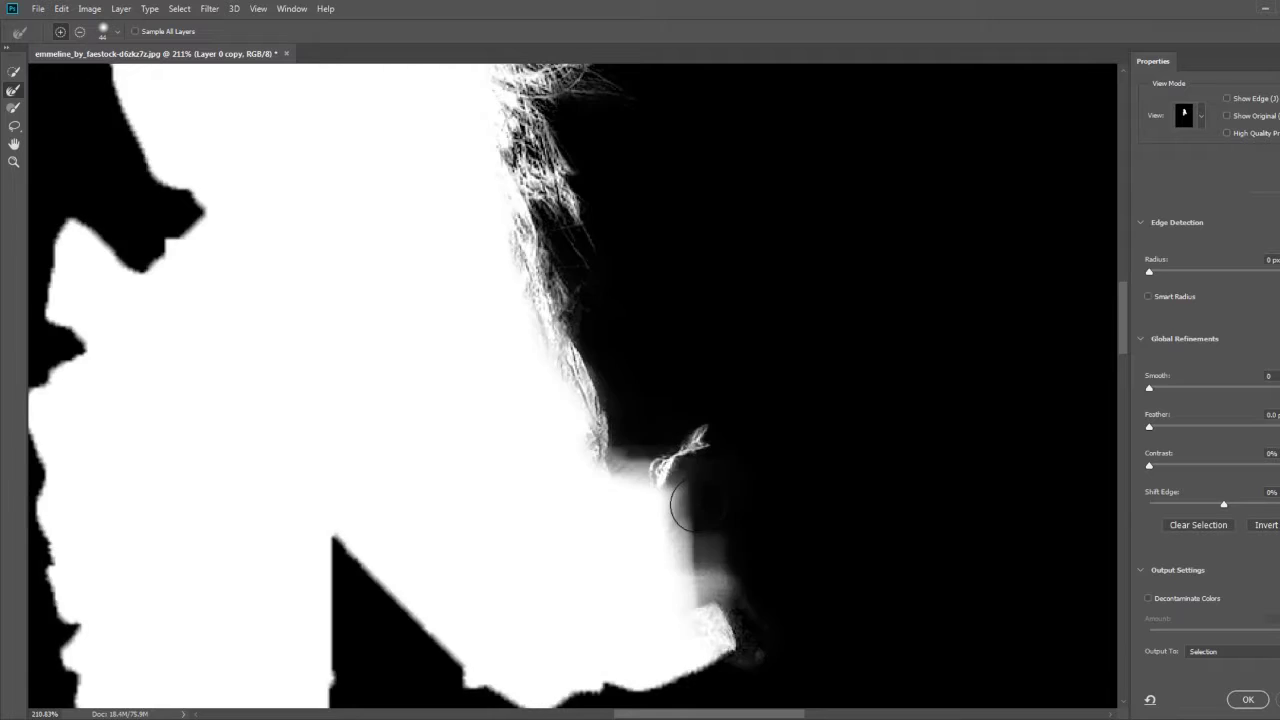
Refine more fine strands along the right, top and left hair edges
scroll(700, 530, down, 3)
scroll(800, 529, down, 2)
scroll(709, 329, up, 1)
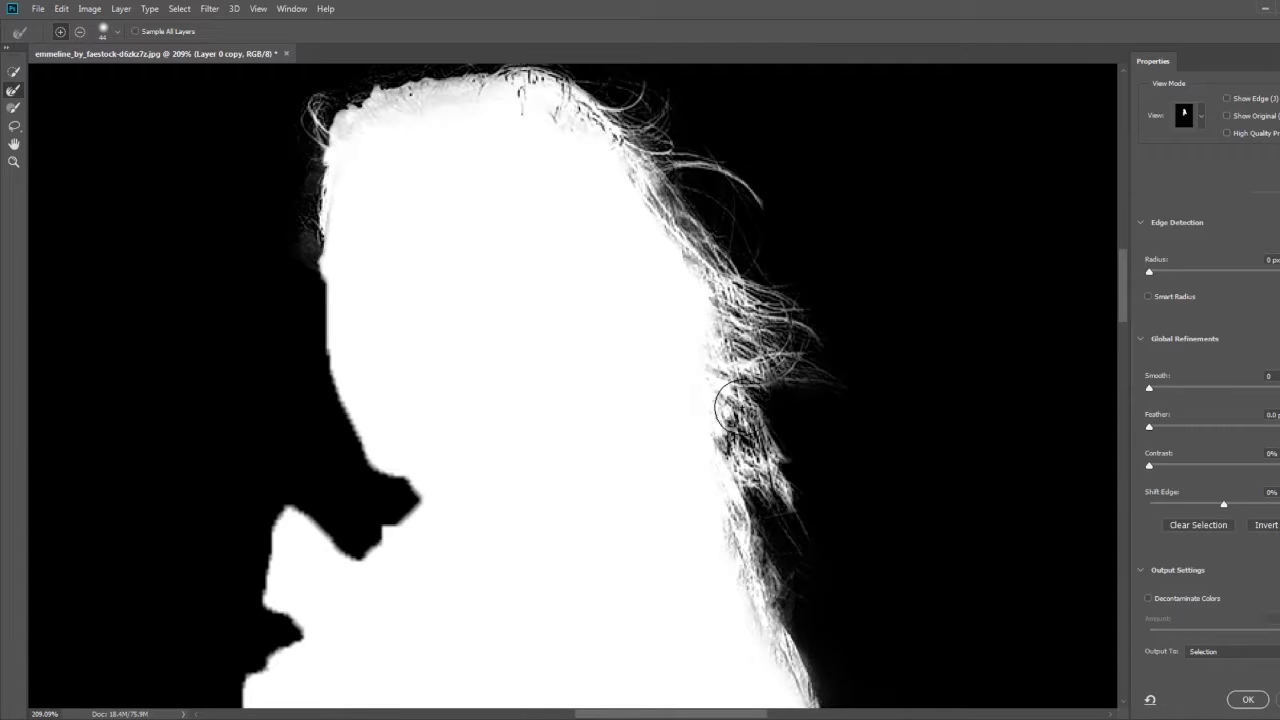
scroll(773, 452, up, 3)
drag(771, 460, 714, 286)
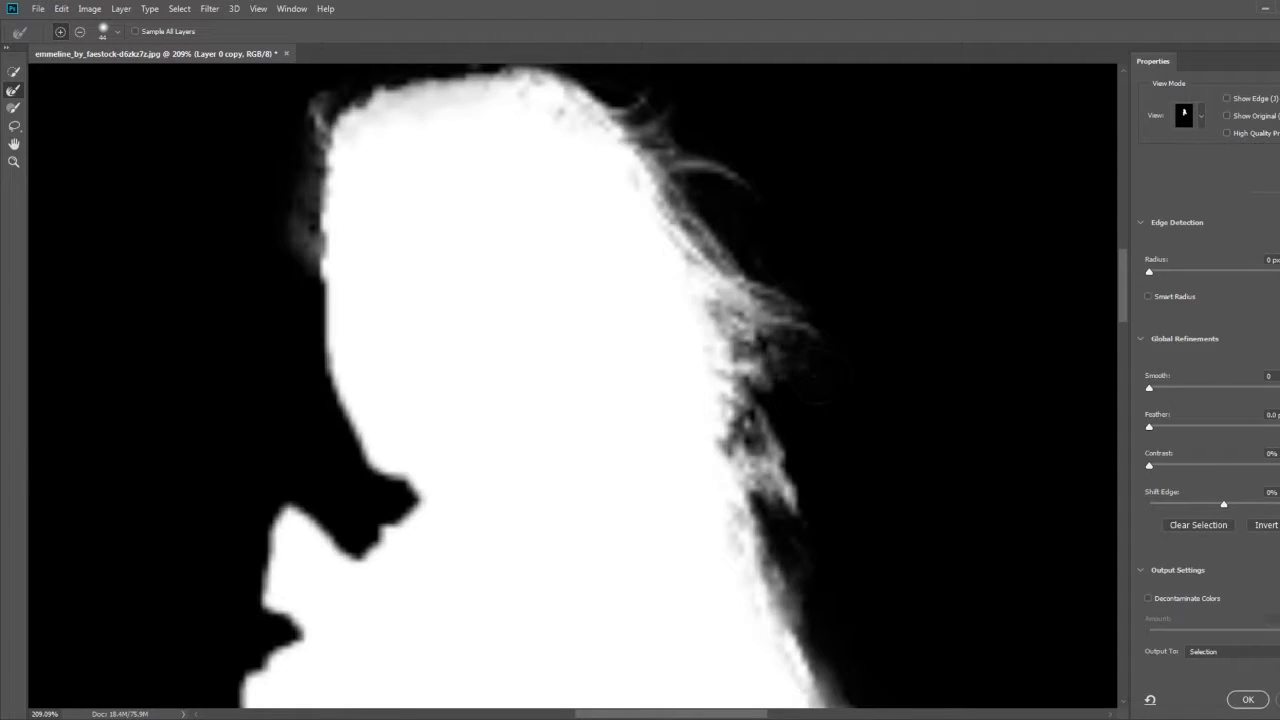
mouse_move(760, 330)
mouse_down()
mouse_move(730, 370)
mouse_move(728, 410)
mouse_up()
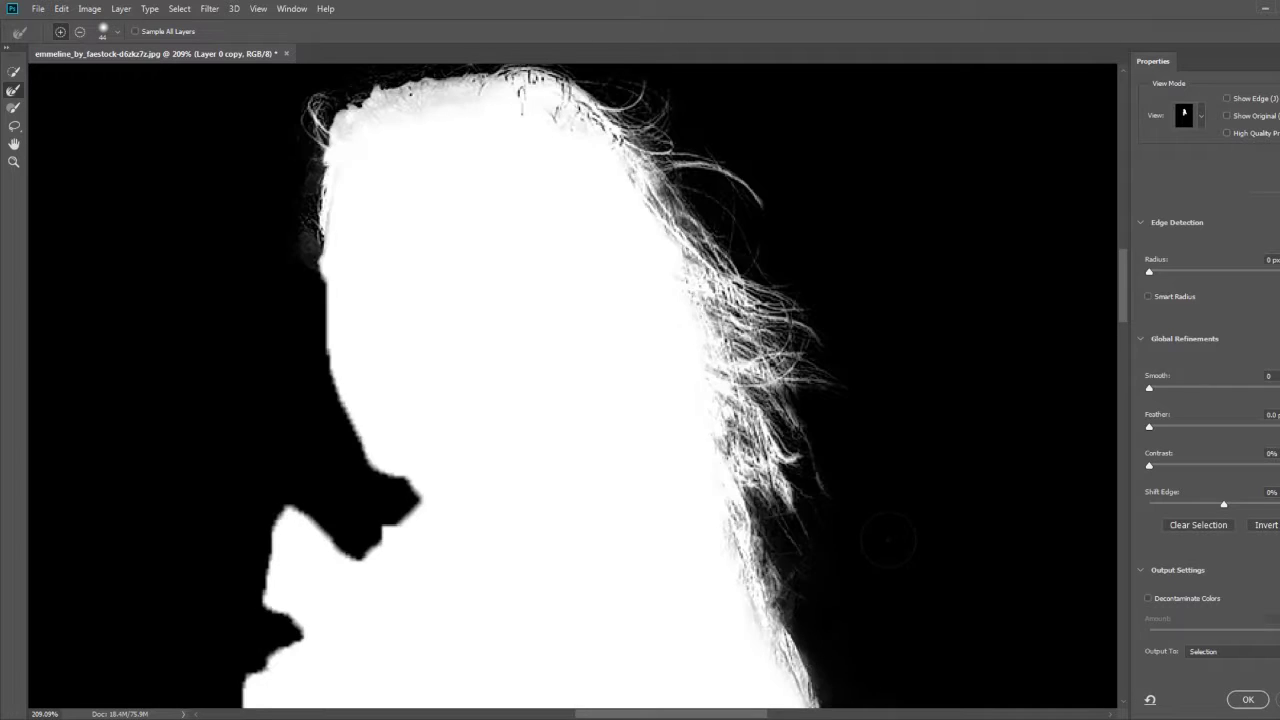
drag(808, 412, 978, 572)
drag(735, 258, 788, 270)
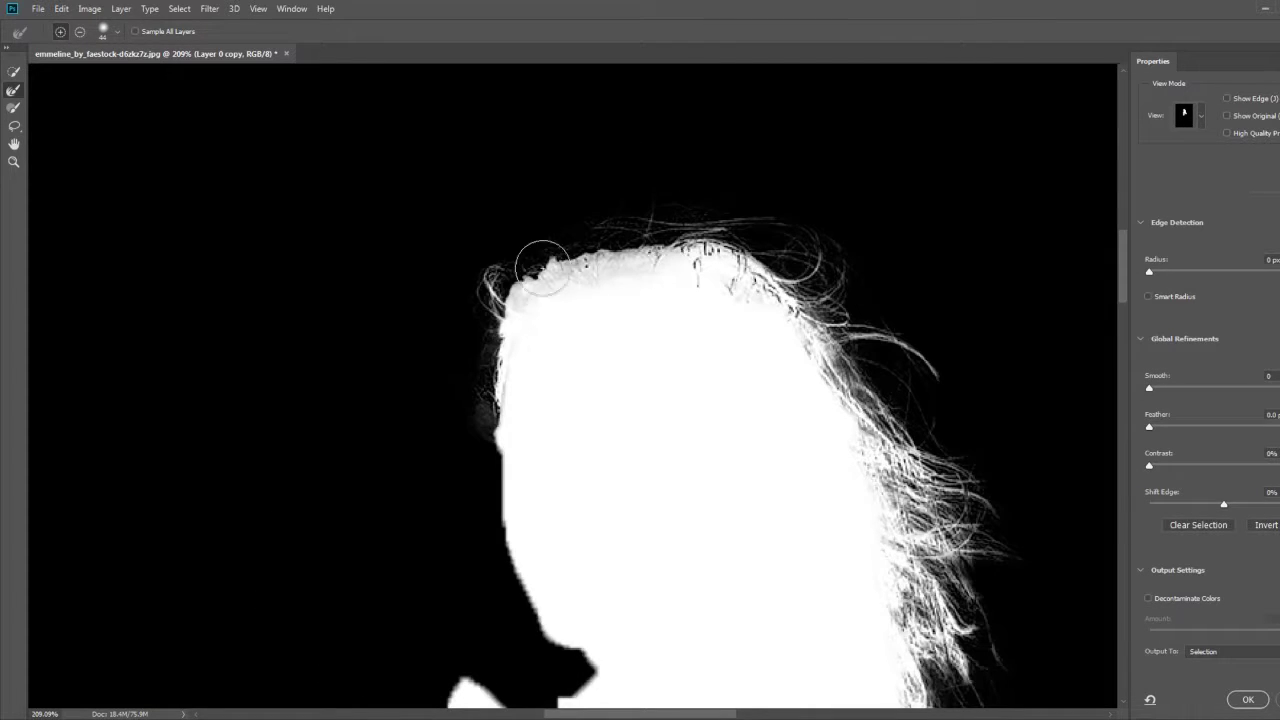
mouse_move(505, 383)
mouse_down()
mouse_move(498, 415)
mouse_move(495, 383)
mouse_up()
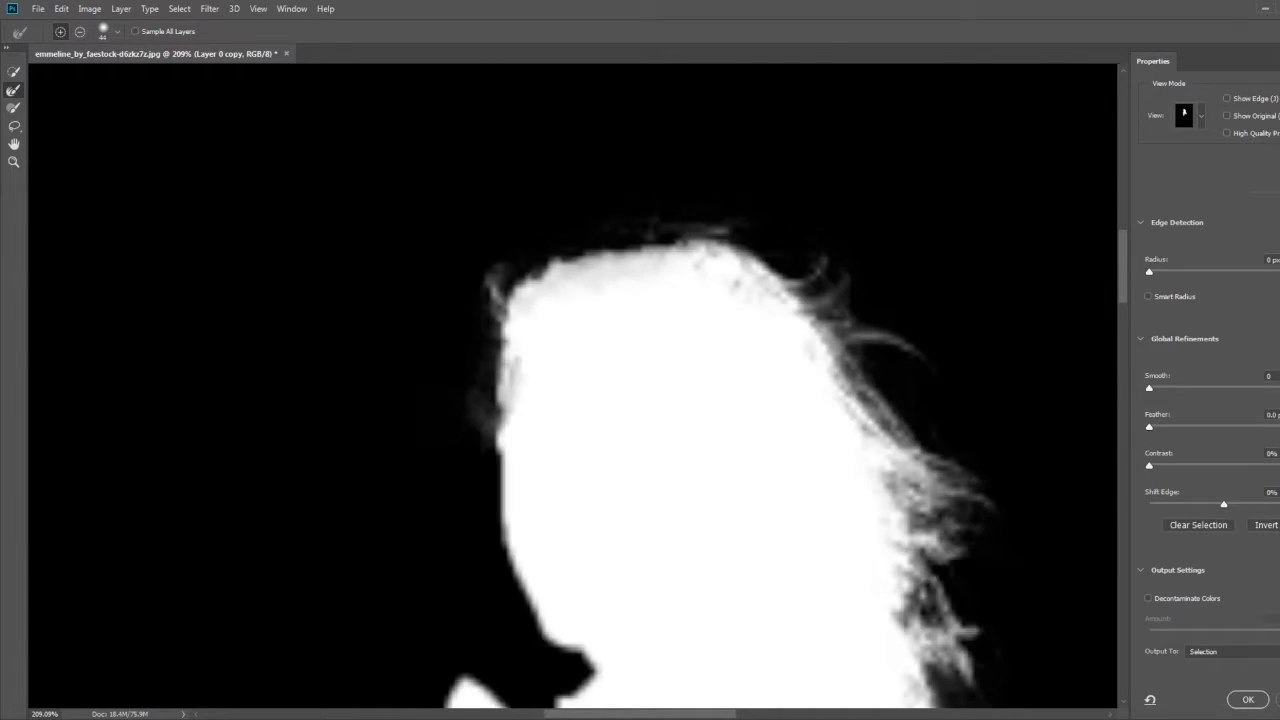
Switch to a smaller, softer 32 px Brush to soften the left head edge and clean the top hairline
scroll(551, 409, up, 3)
click(13, 108)
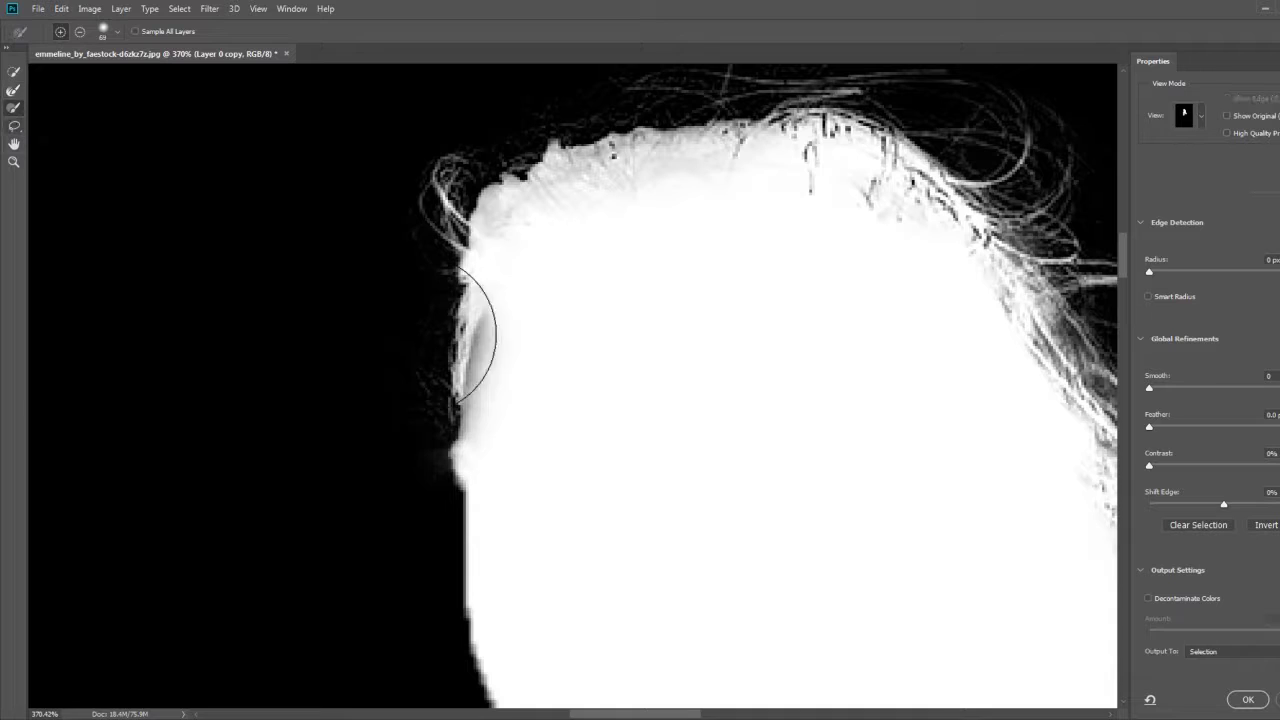
alt+right_click(583, 374)
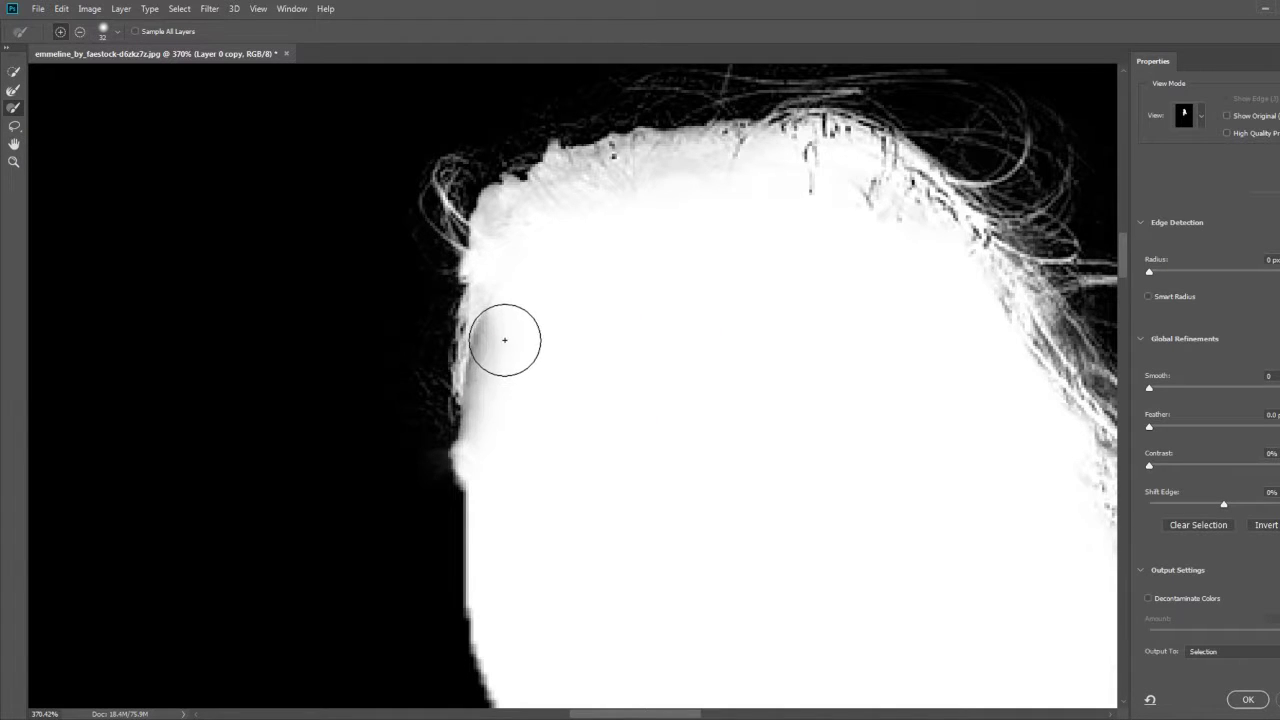
alt+right_click(525, 336)
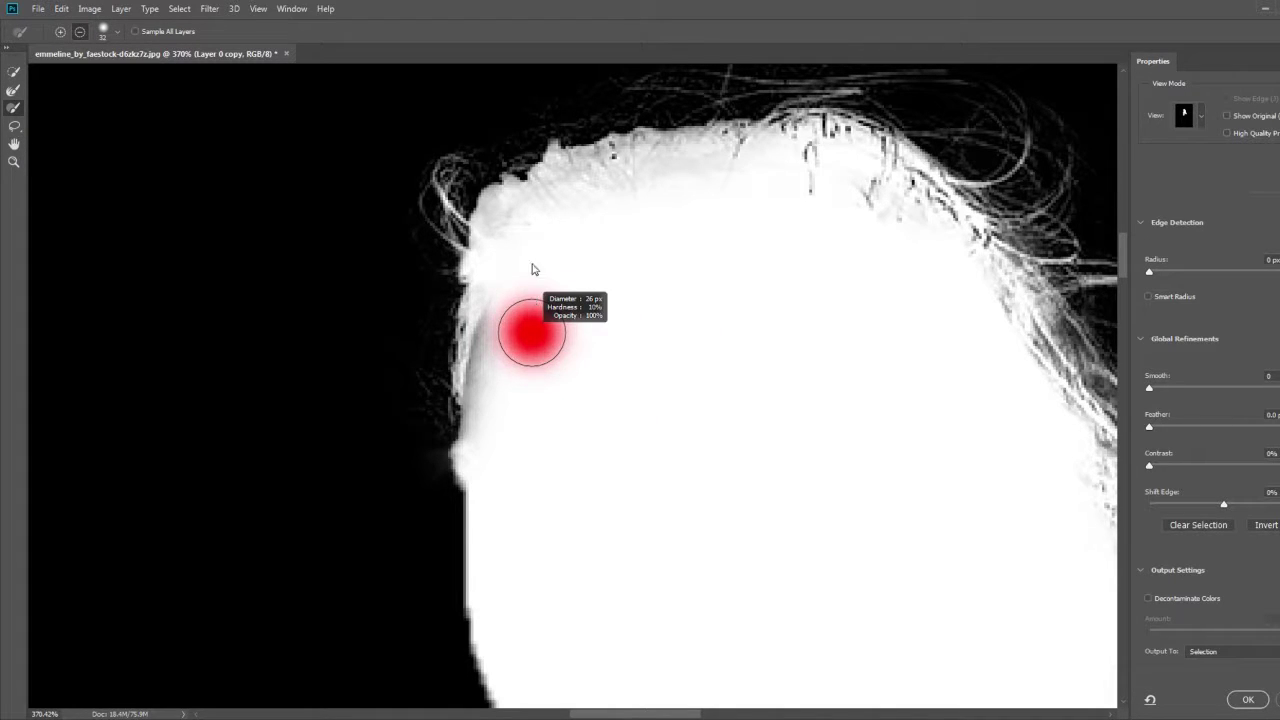
drag(508, 334, 497, 409)
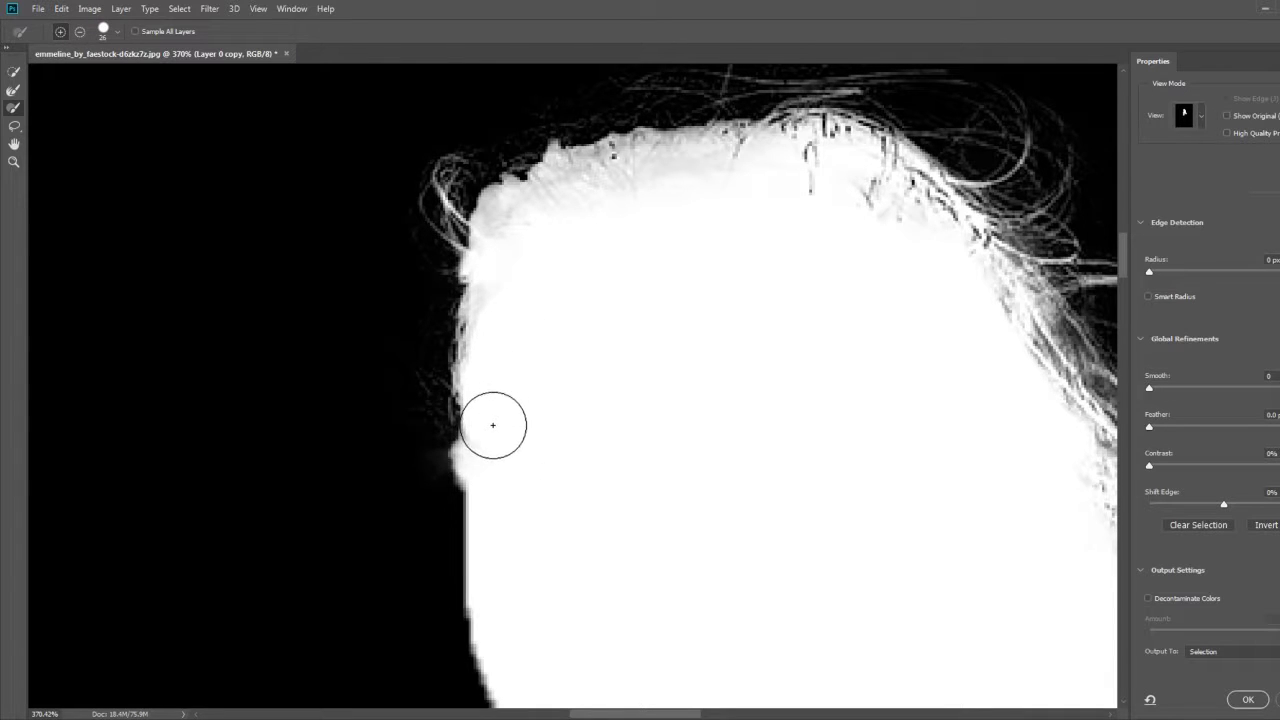
scroll(491, 443, down, 3)
drag(560, 466, 494, 321)
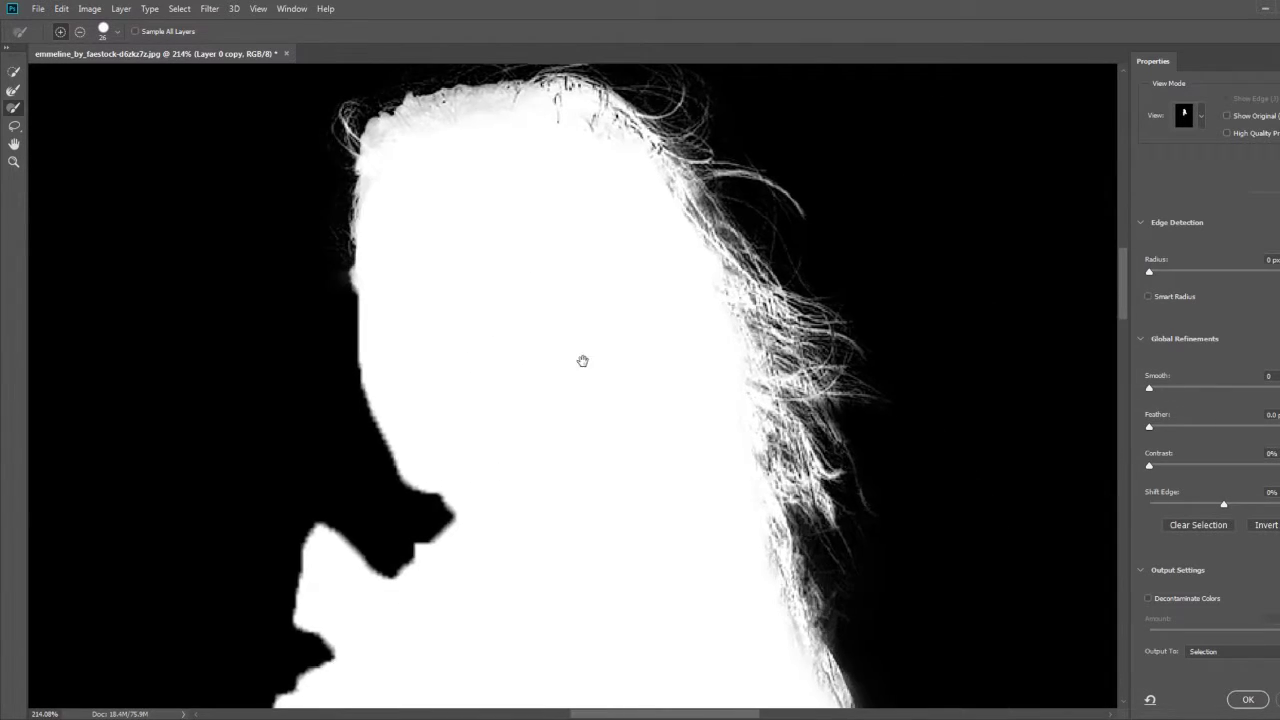
drag(583, 363, 608, 430)
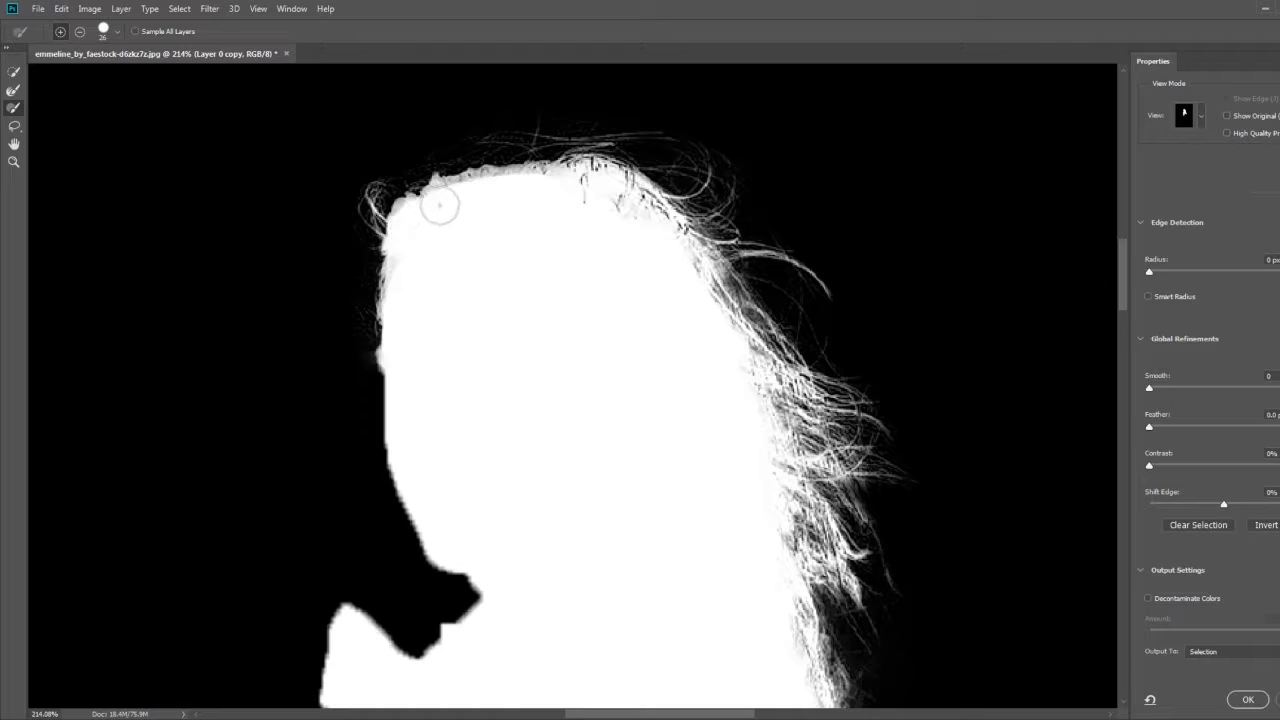
mouse_move(438, 205)
mouse_down()
mouse_move(552, 191)
mouse_move(600, 206)
mouse_up()
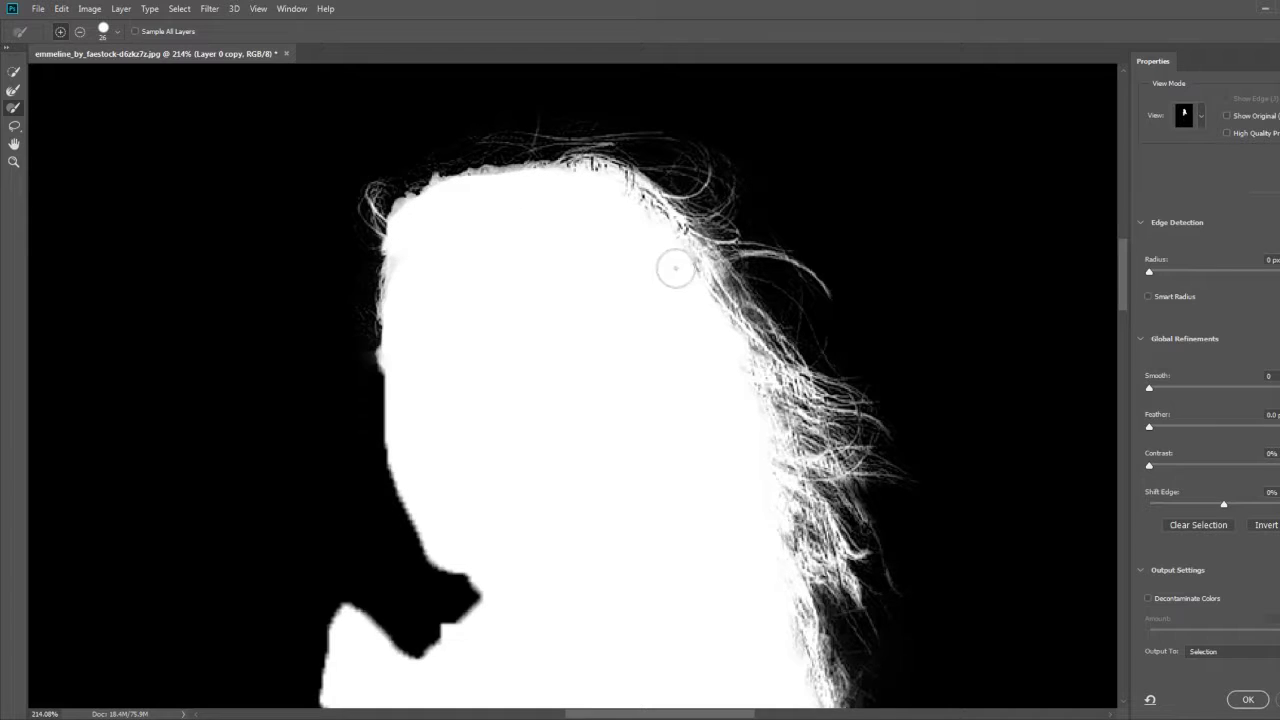
Refine the edge by the chin and neck, and erase the background patches beside the fabric
scroll(700, 380, down, 5)
scroll(765, 458, down, 1)
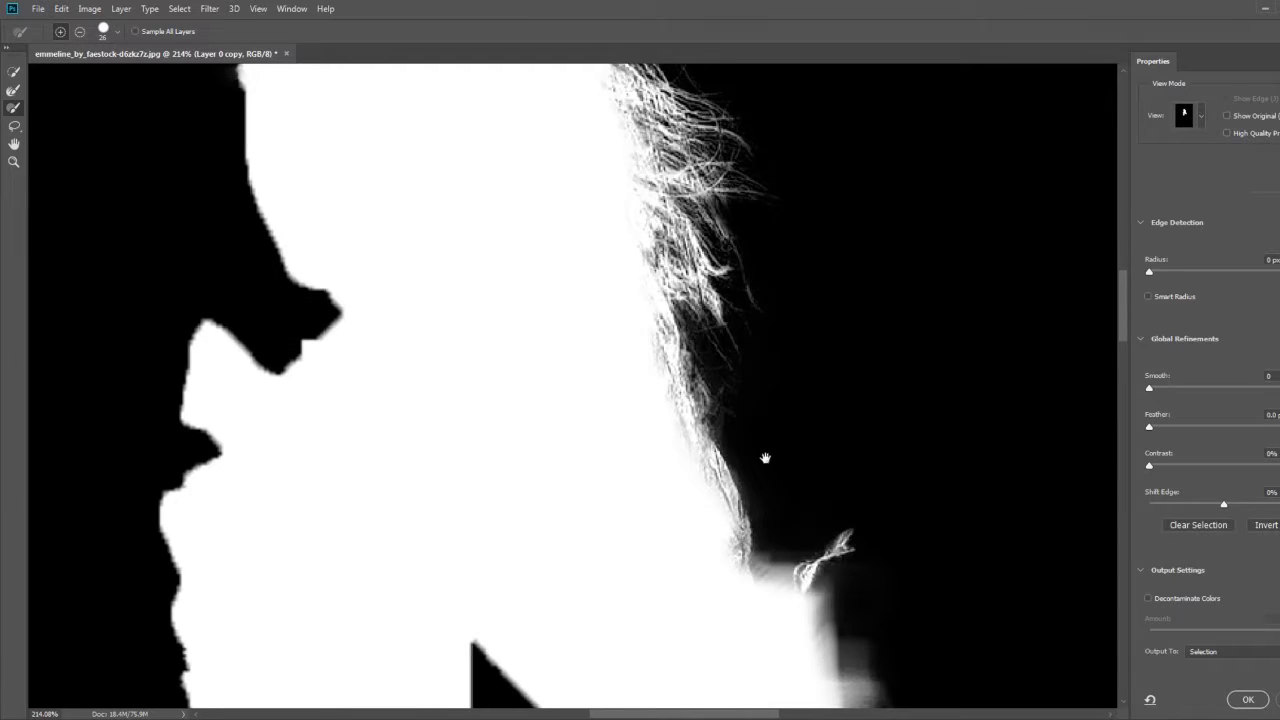
drag(765, 458, 753, 389)
mouse_move(792, 462)
mouse_down()
mouse_move(803, 450)
mouse_move(815, 545)
mouse_move(855, 590)
mouse_move(880, 575)
mouse_up()
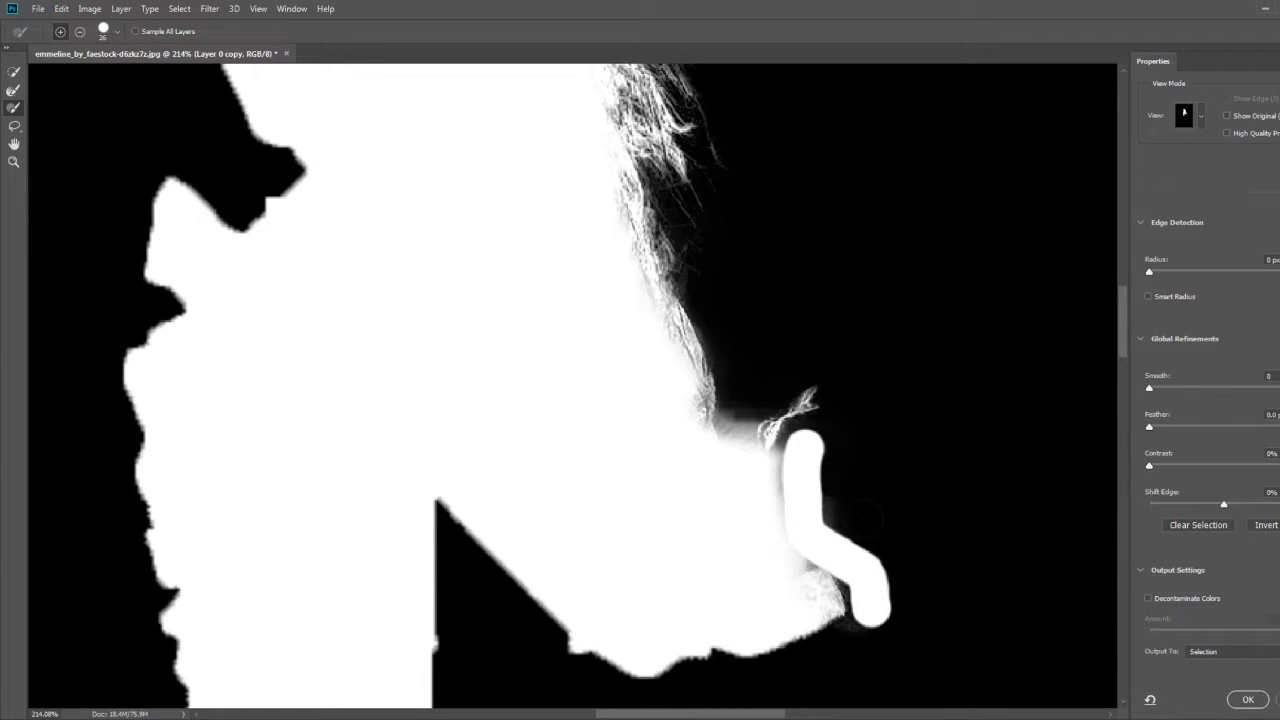
mouse_move(790, 435)
mouse_down()
mouse_move(790, 505)
mouse_move(850, 568)
mouse_up()
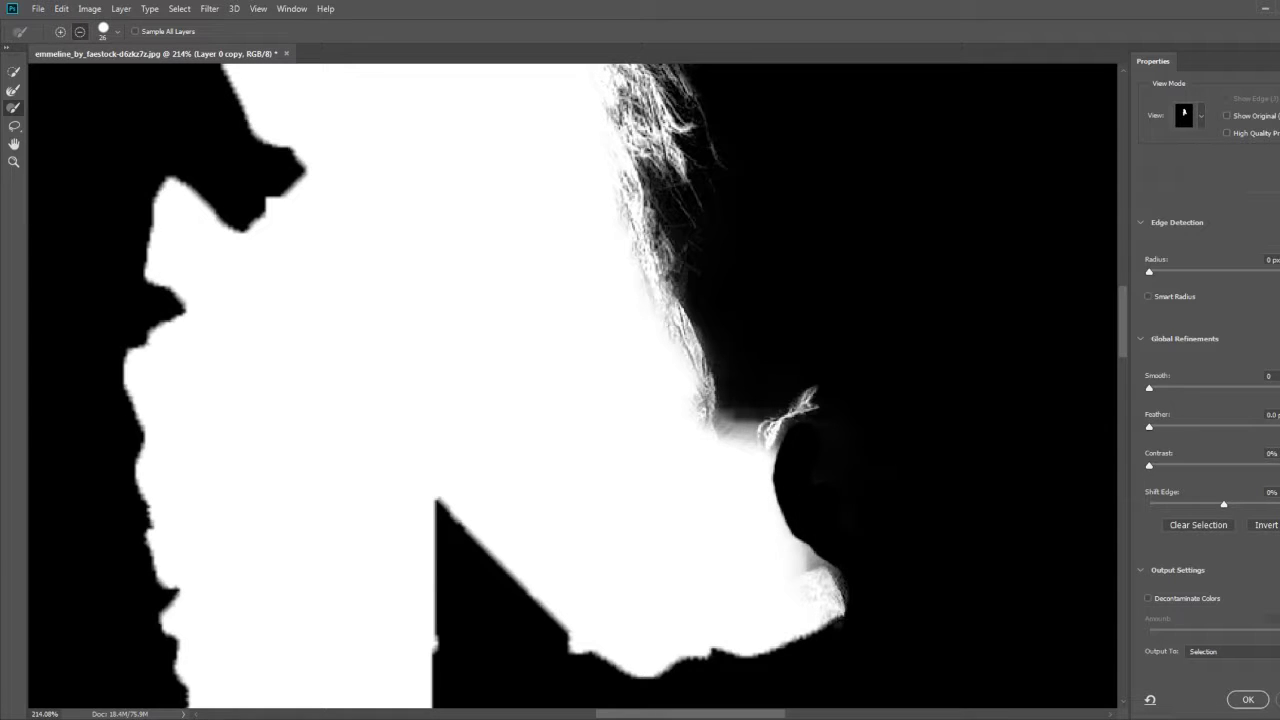
drag(738, 422, 745, 408)
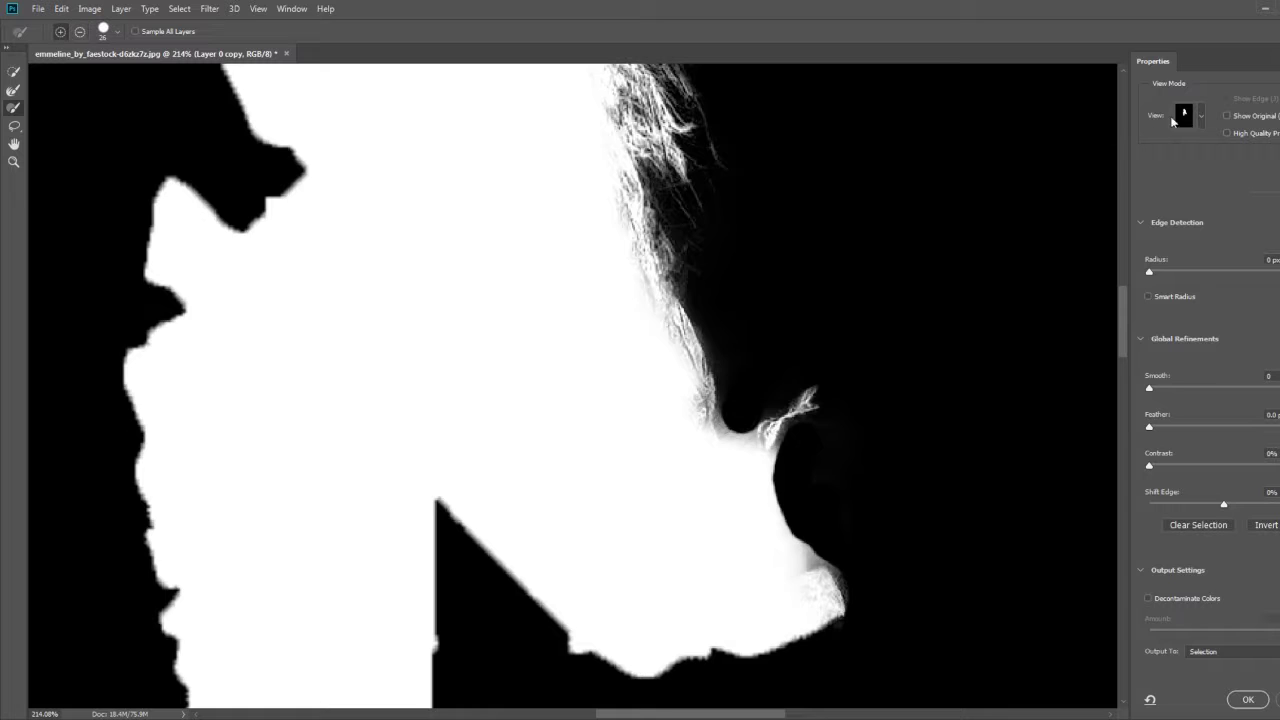
Switch to Overlay view and subtract the bluish gap inside the fabric from the mask
click(1180, 116)
click(1170, 204)
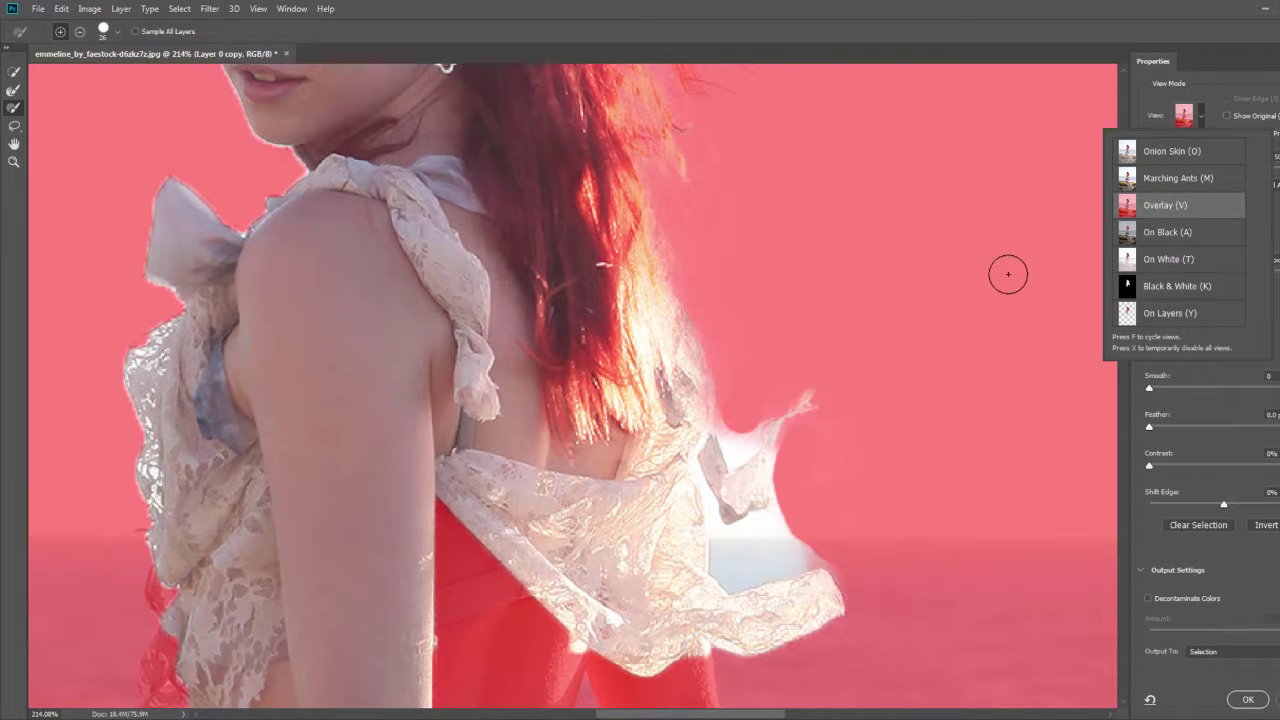
click(845, 480)
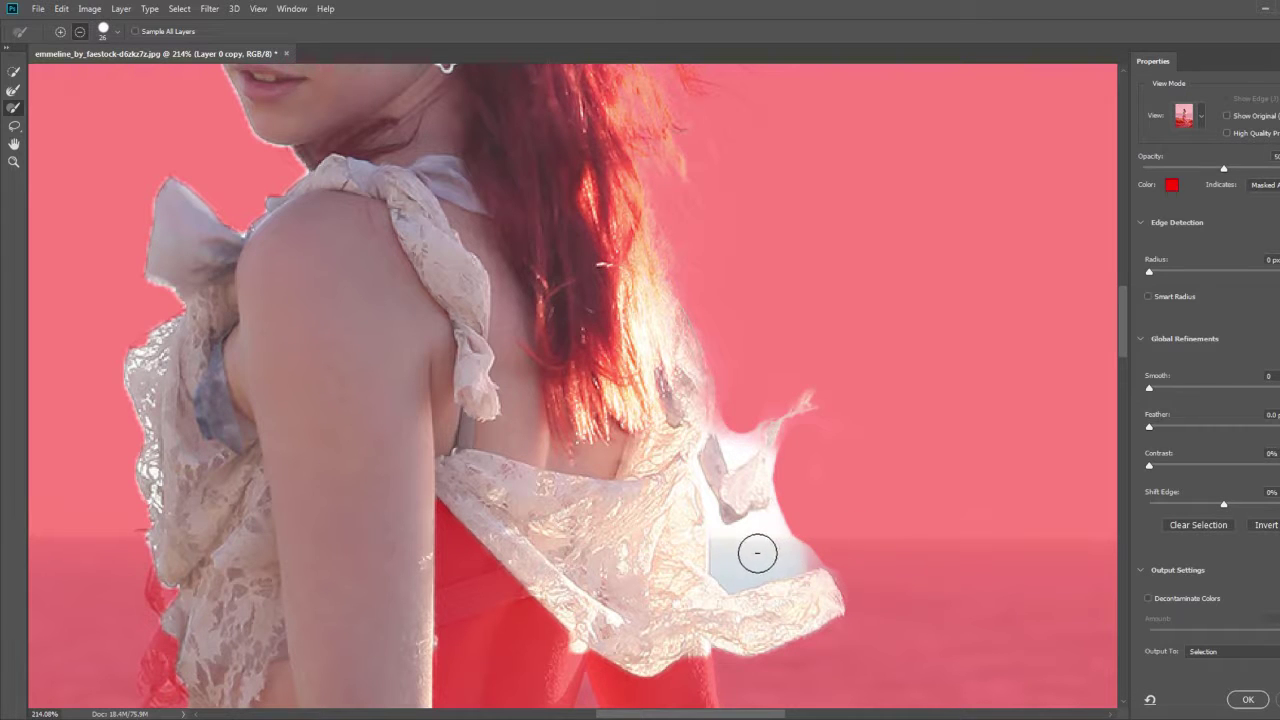
mouse_move(757, 553)
mouse_down()
mouse_move(792, 536)
mouse_move(833, 550)
mouse_up()
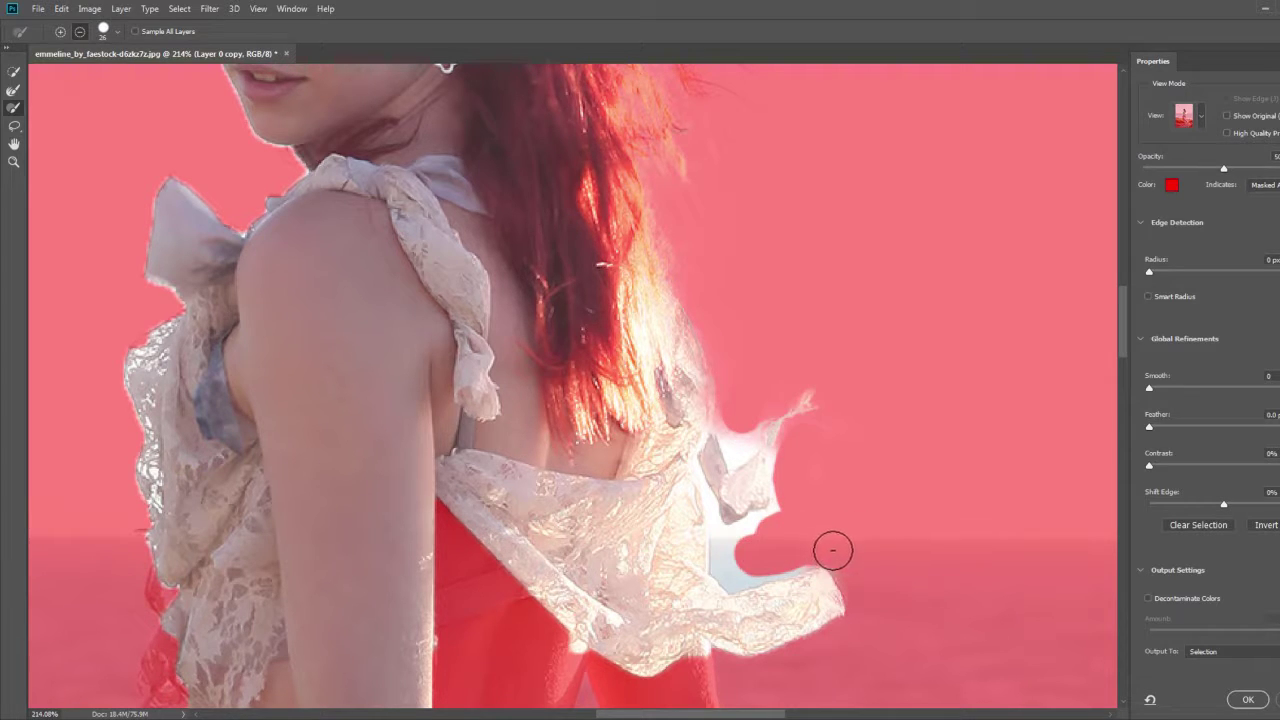
mouse_move(752, 561)
mouse_down()
mouse_move(737, 543)
mouse_move(788, 525)
mouse_up()
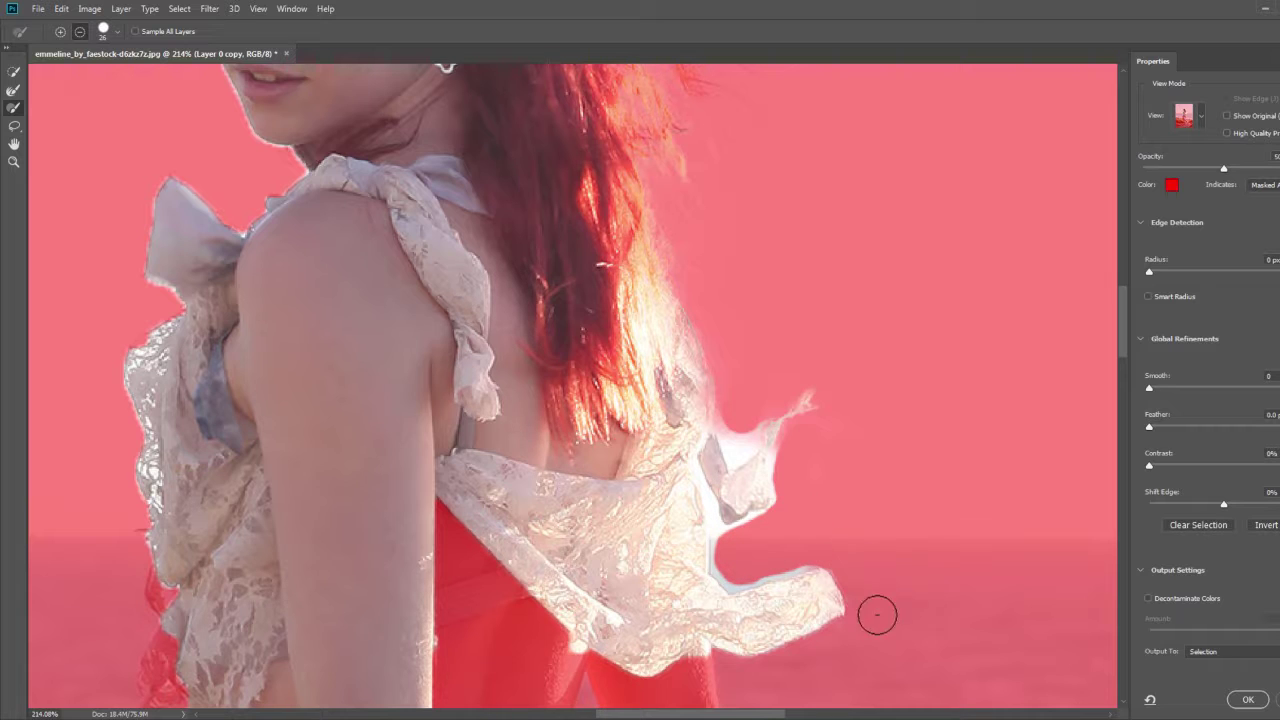
Recover the fine fabric wisp beside the shoulder with the Refine Edge Brush
click(13, 89)
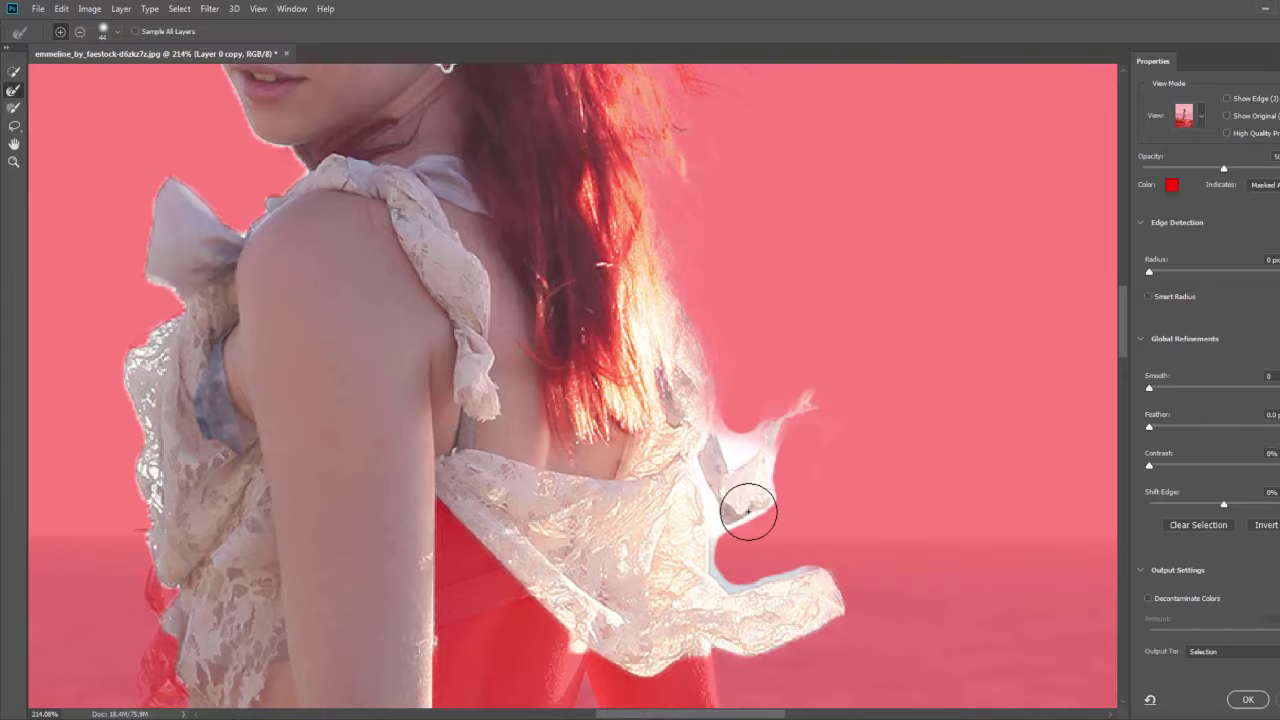
mouse_move(748, 509)
mouse_down()
mouse_move(742, 572)
mouse_move(843, 503)
mouse_move(743, 543)
mouse_move(757, 514)
mouse_move(801, 503)
mouse_move(800, 466)
mouse_move(751, 434)
mouse_move(799, 389)
mouse_move(797, 371)
mouse_up()
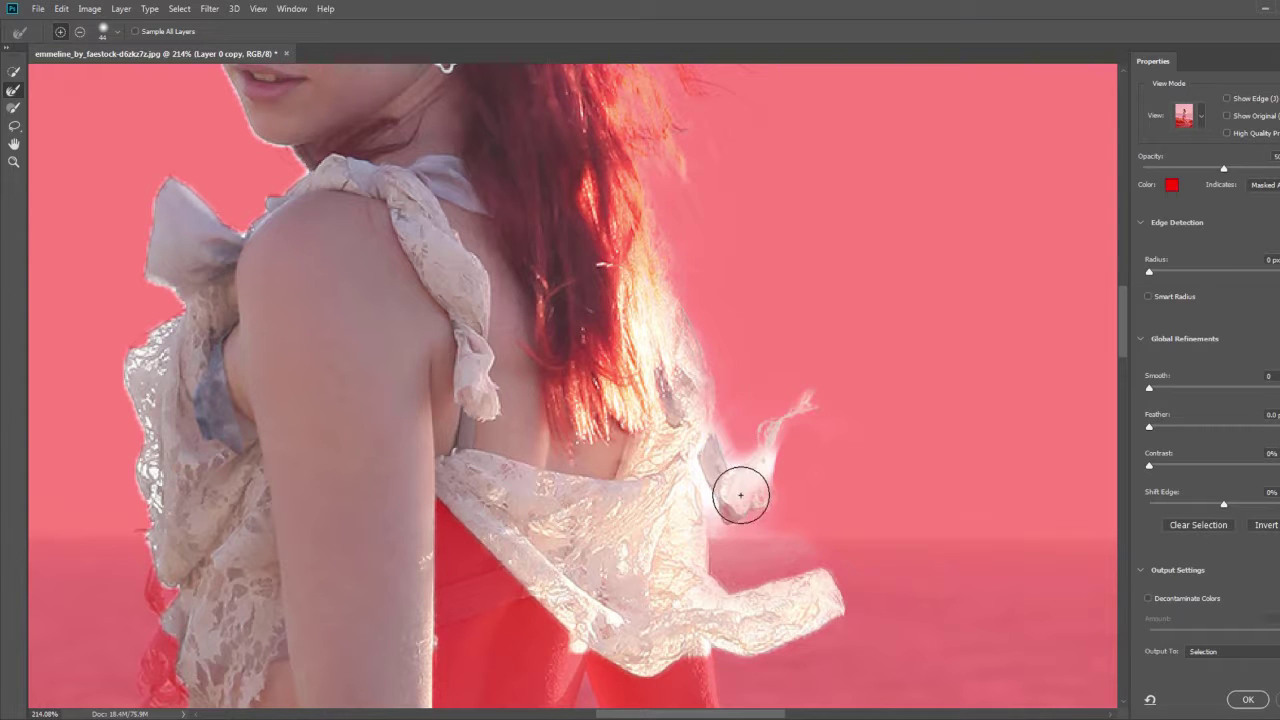
drag(740, 494, 711, 517)
scroll(749, 449, down, 2)
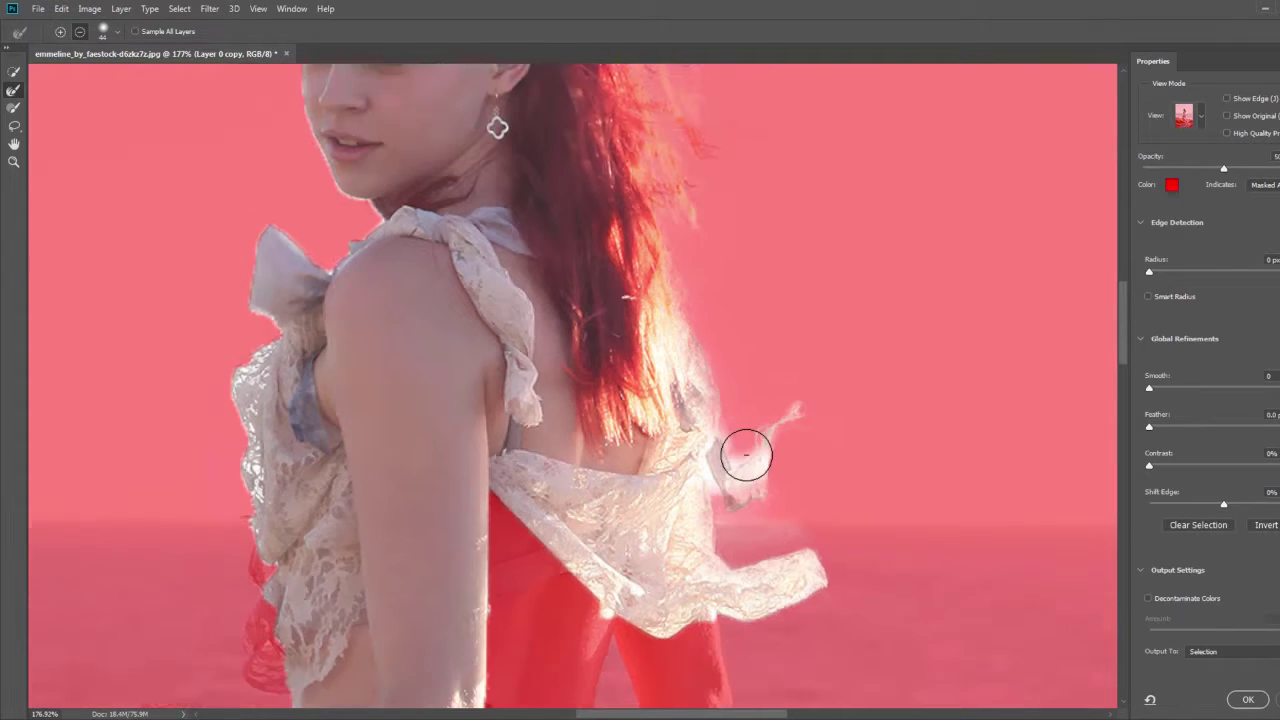
scroll(760, 449, up, 4)
mouse_move(757, 451)
mouse_down()
mouse_move(829, 540)
mouse_move(806, 547)
mouse_up()
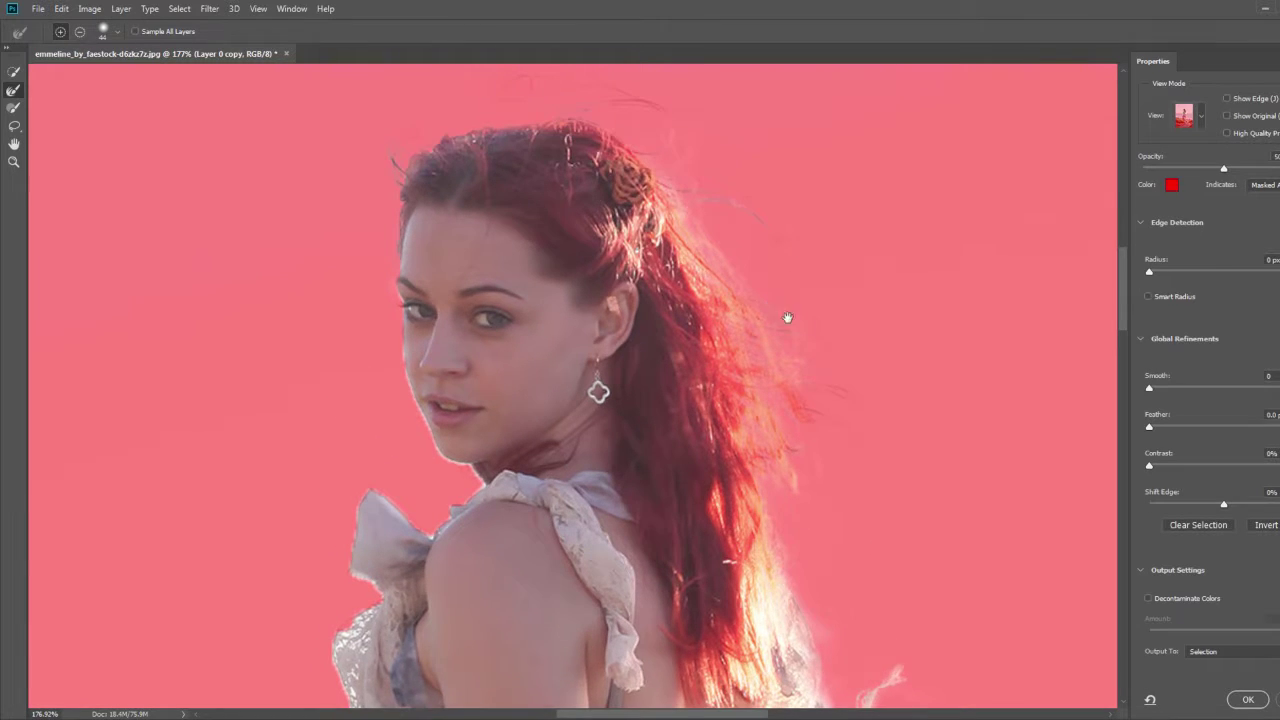
Reframe the face and body, then set the view back to Black & White
drag(788, 318, 801, 344)
drag(673, 547, 689, 521)
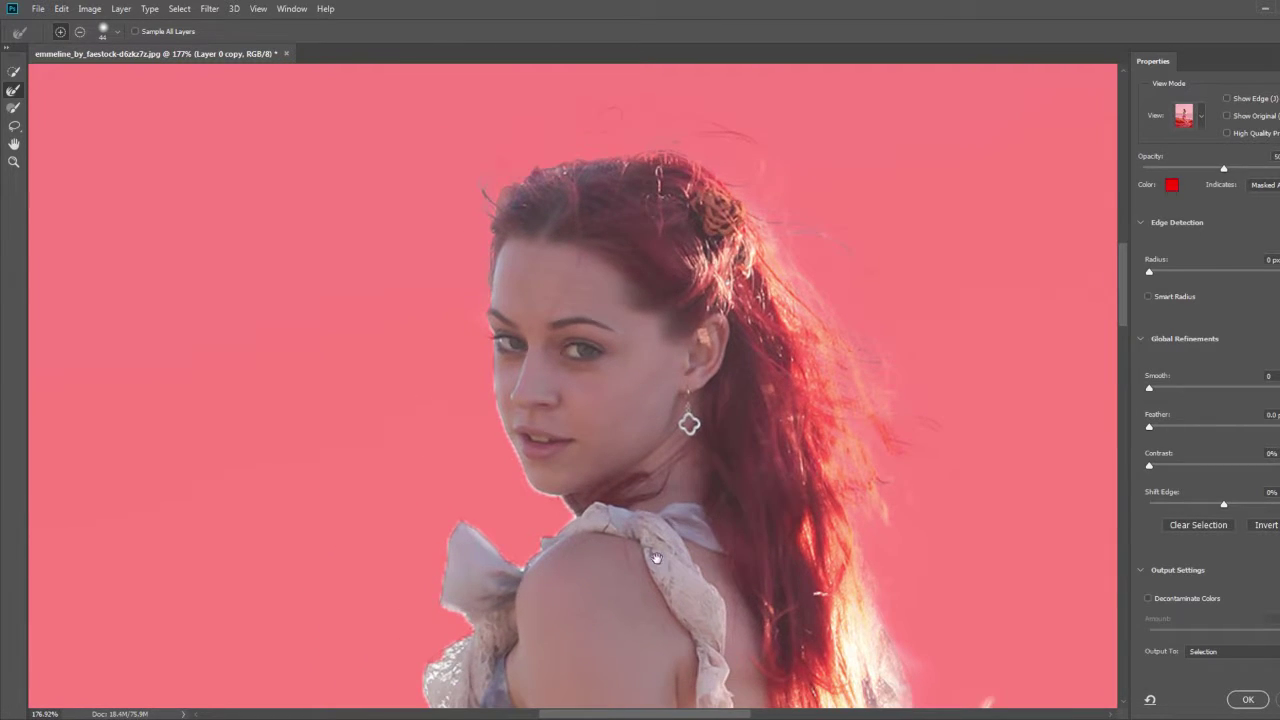
drag(634, 604, 640, 309)
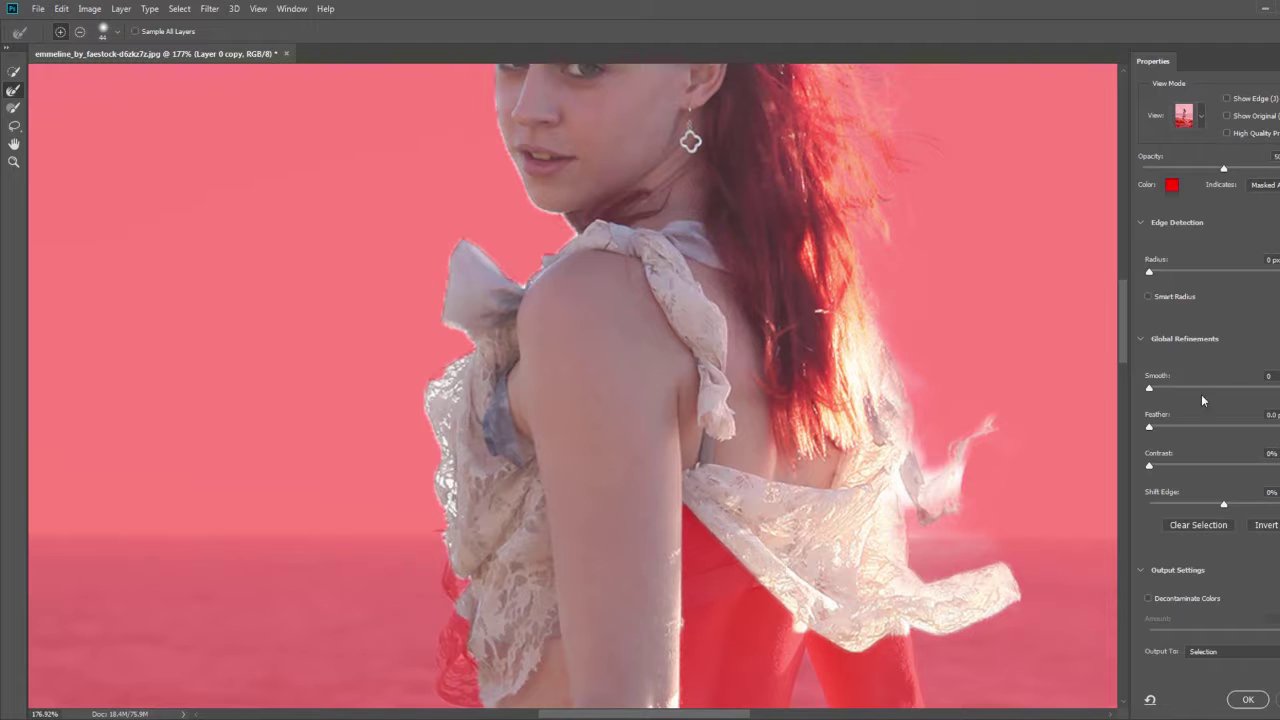
click(1184, 118)
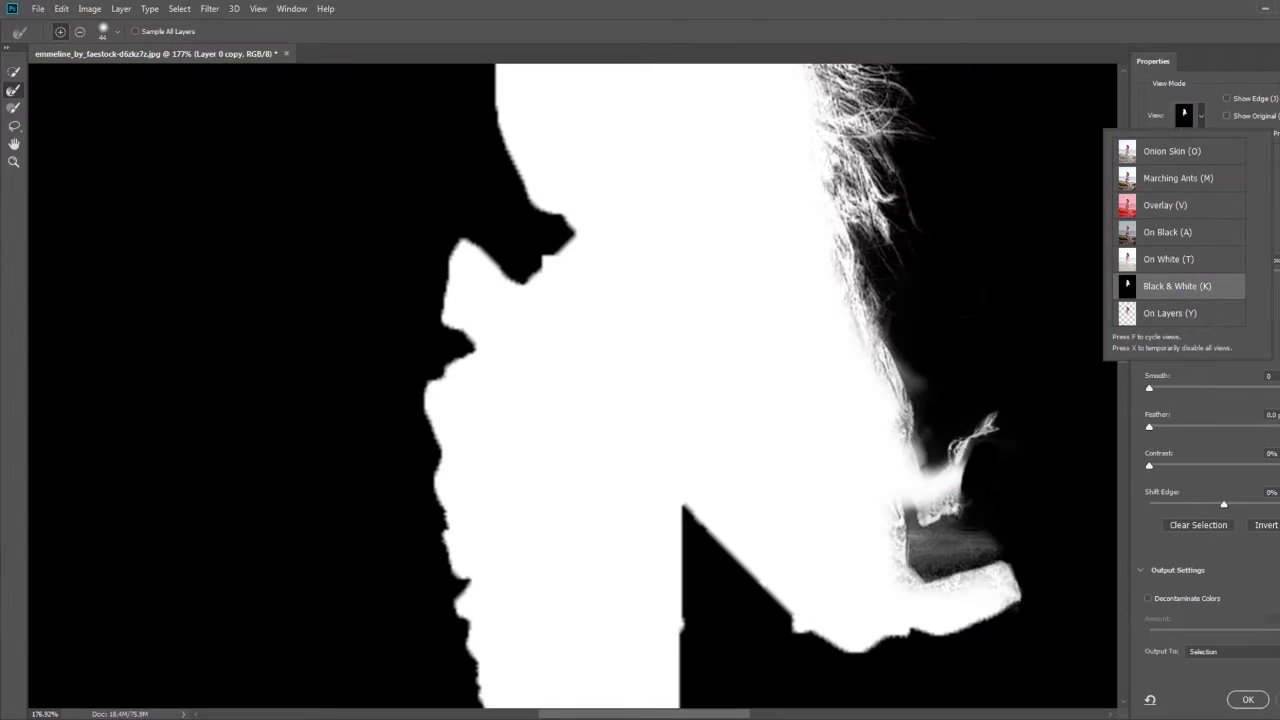
click(1176, 288)
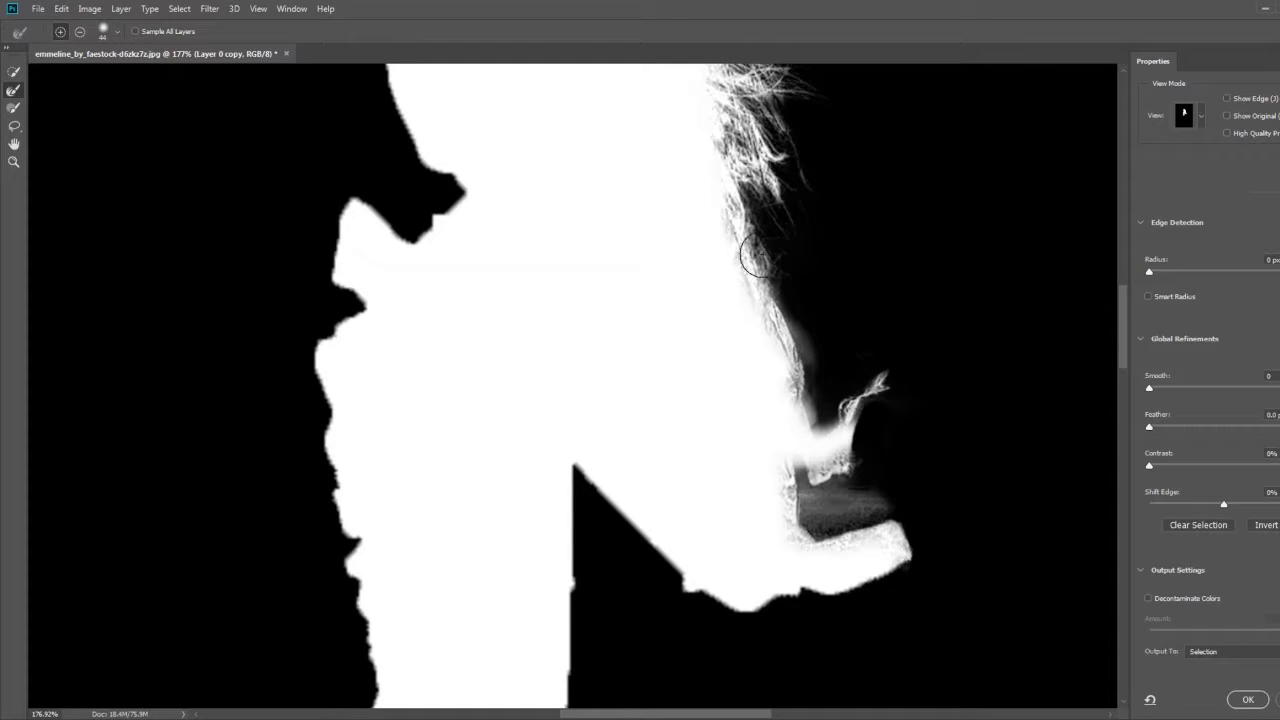
Brush out the grey patch by the fabric and set Shift Edge to about -9%
click(13, 108)
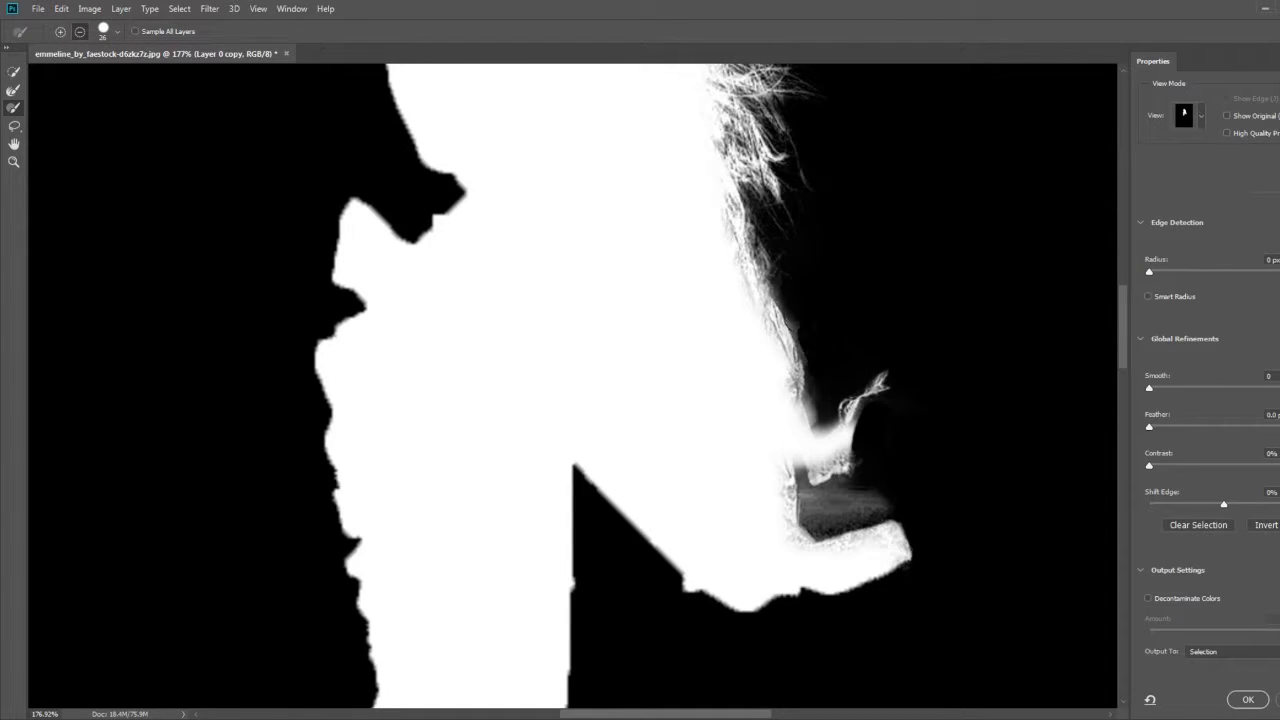
drag(995, 407, 937, 334)
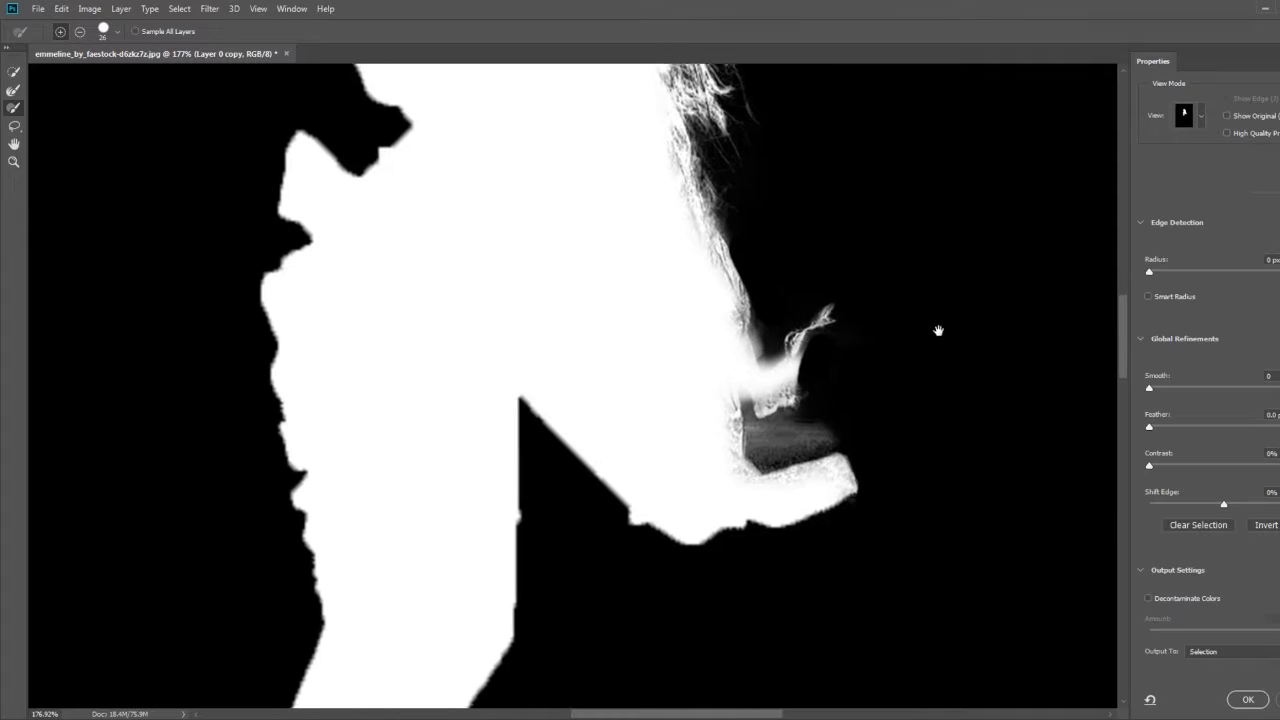
drag(797, 425, 760, 432)
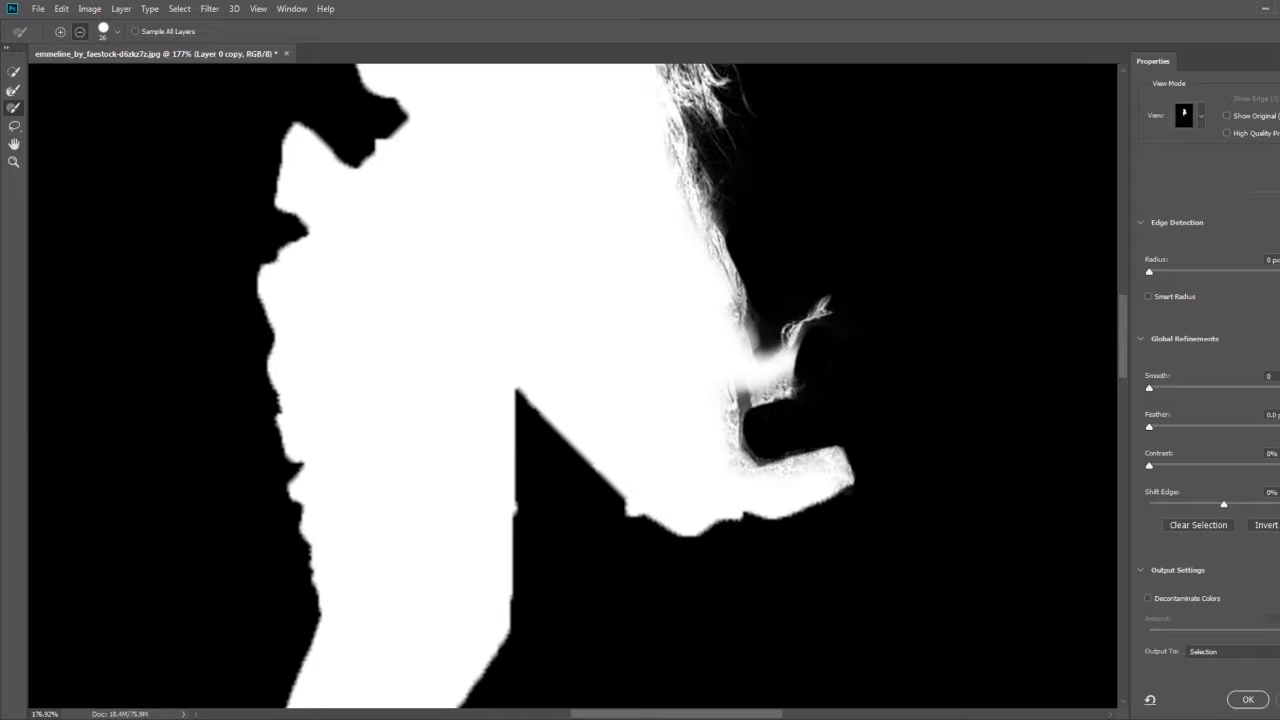
drag(926, 435, 831, 371)
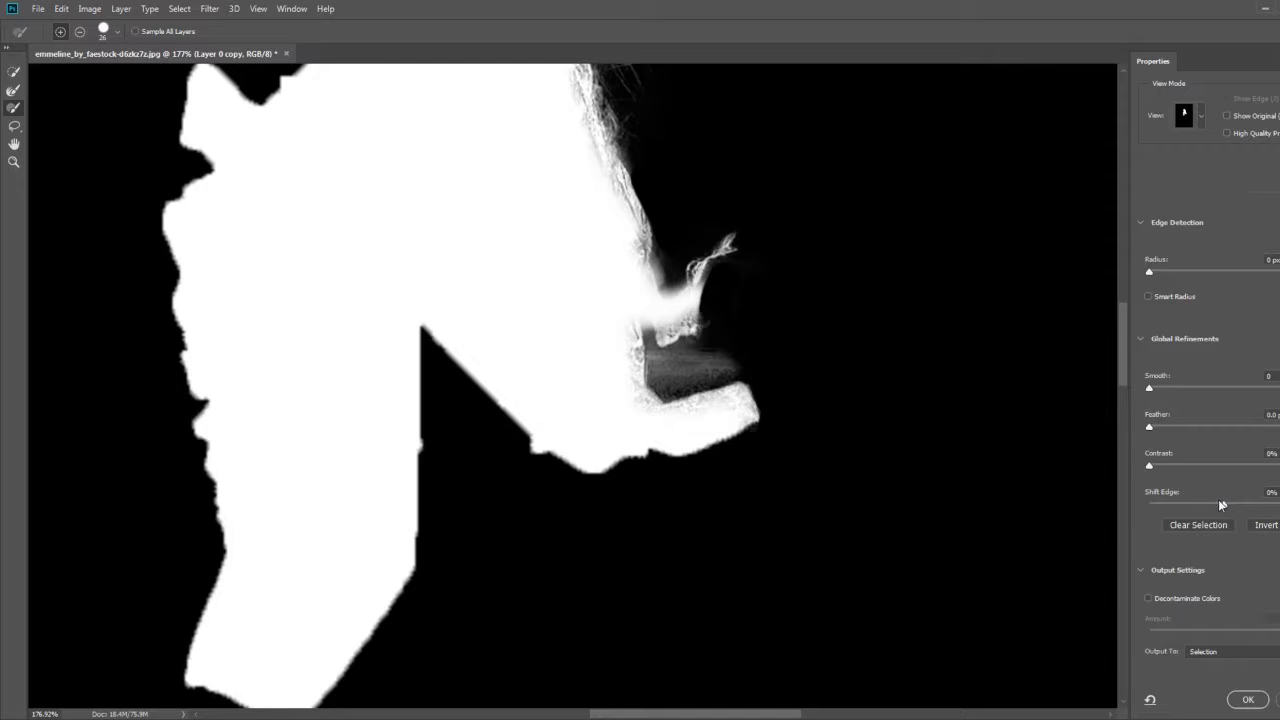
drag(1223, 508, 1220, 508)
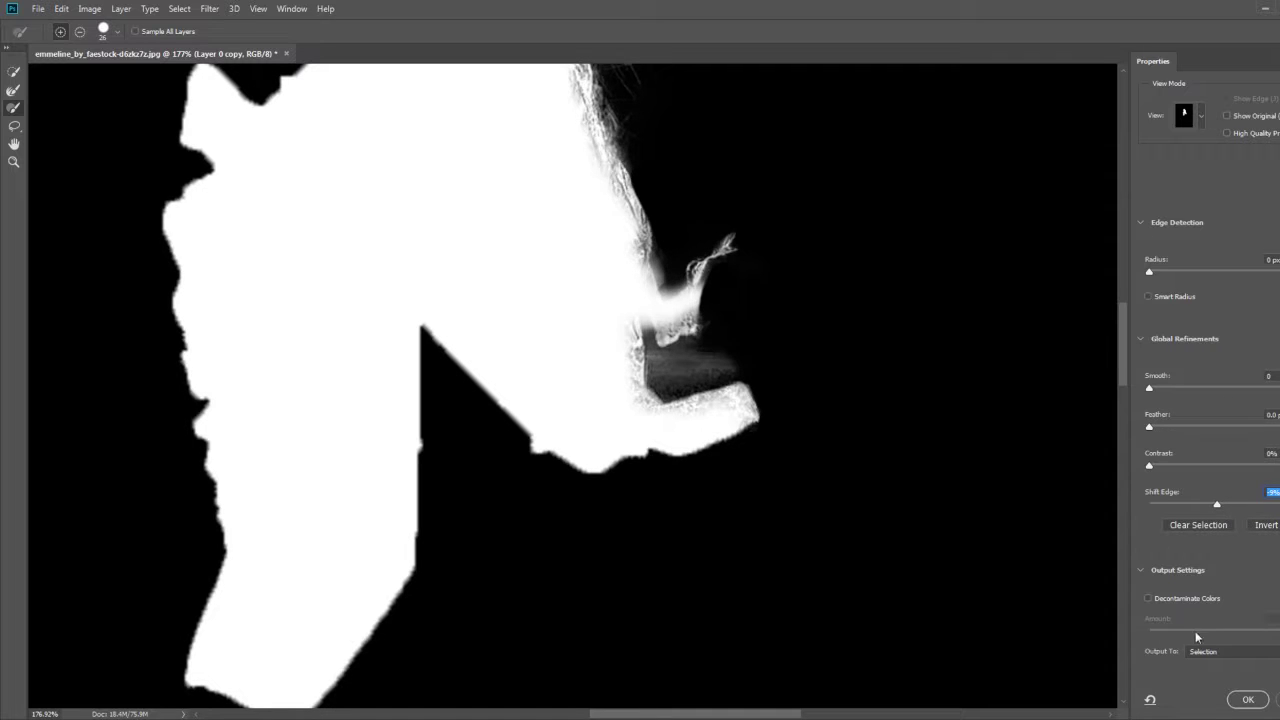
Choose New Layer with Layer Mask under Output To, then recenter the face outline
click(1240, 659)
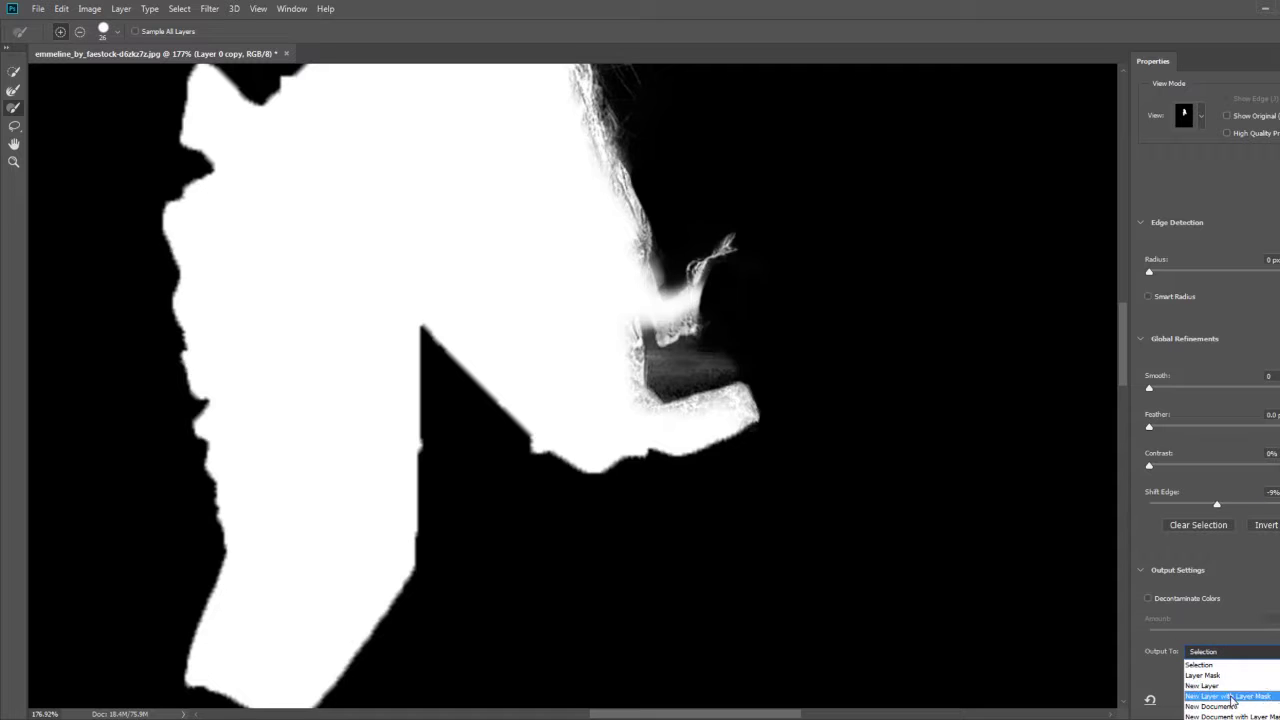
click(1232, 688)
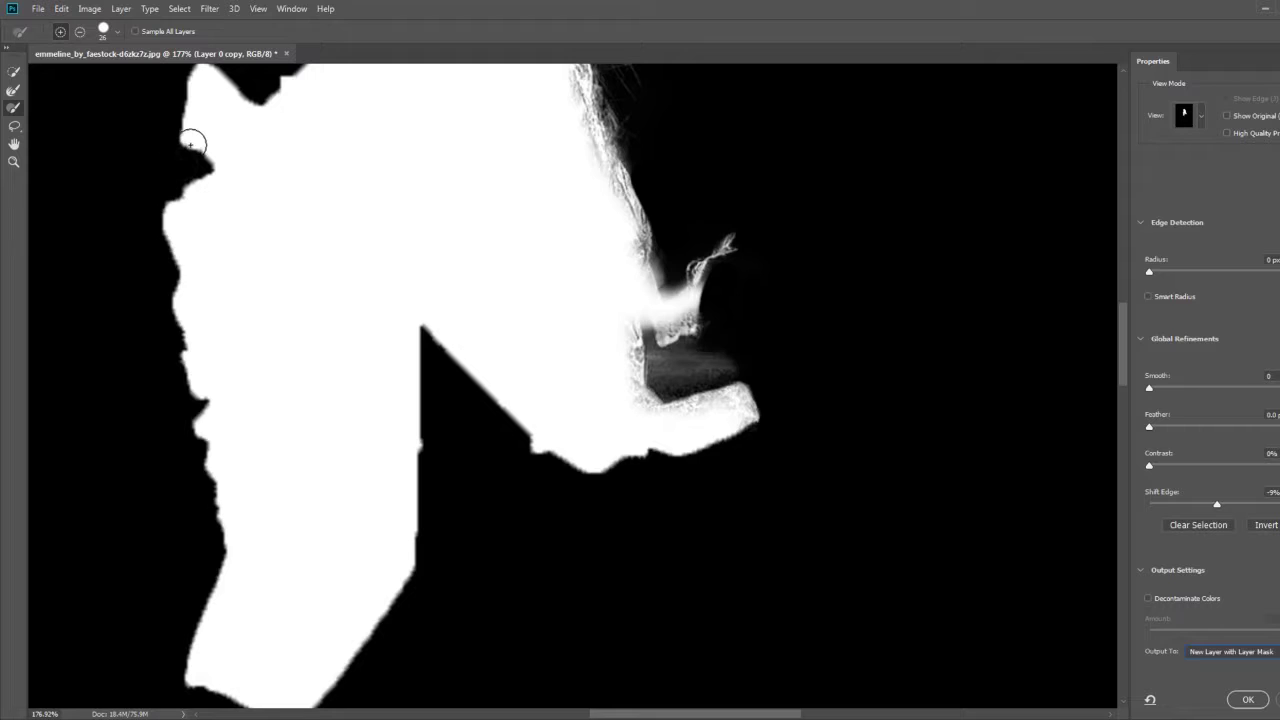
drag(263, 149, 366, 263)
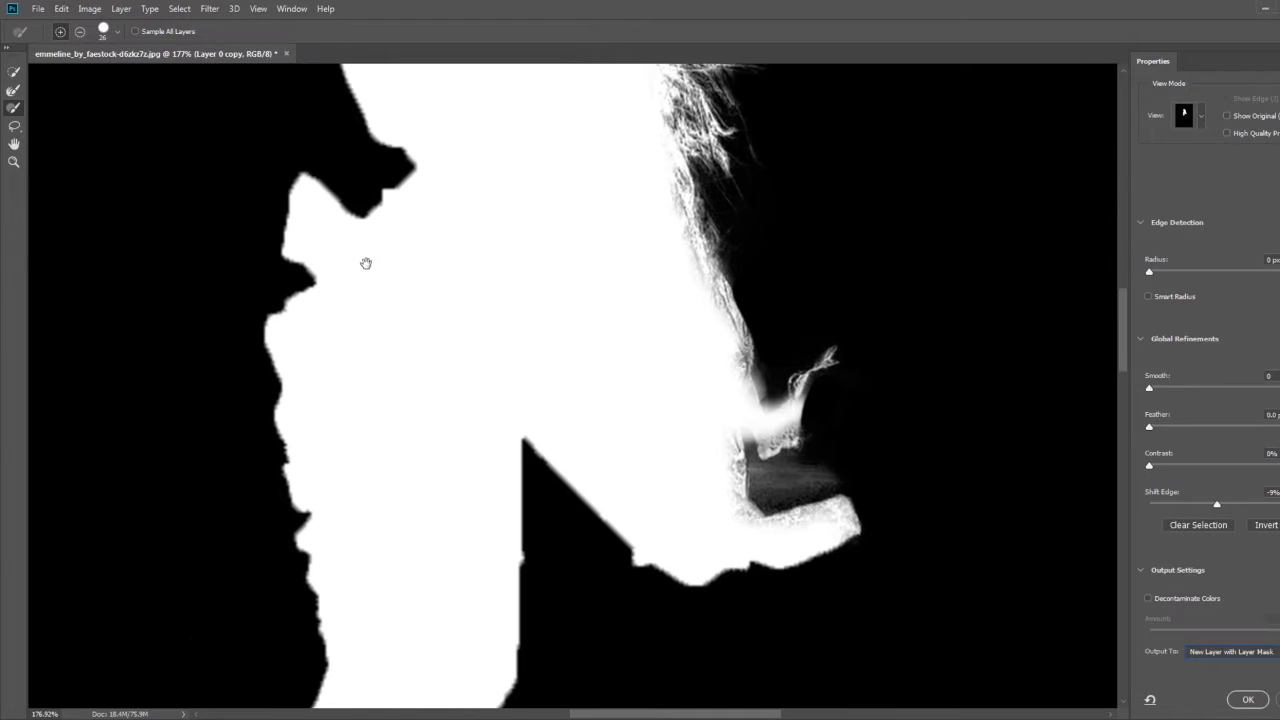
Check Onion Skin view, then refine the hair edge near the nose and down the left face
click(1185, 117)
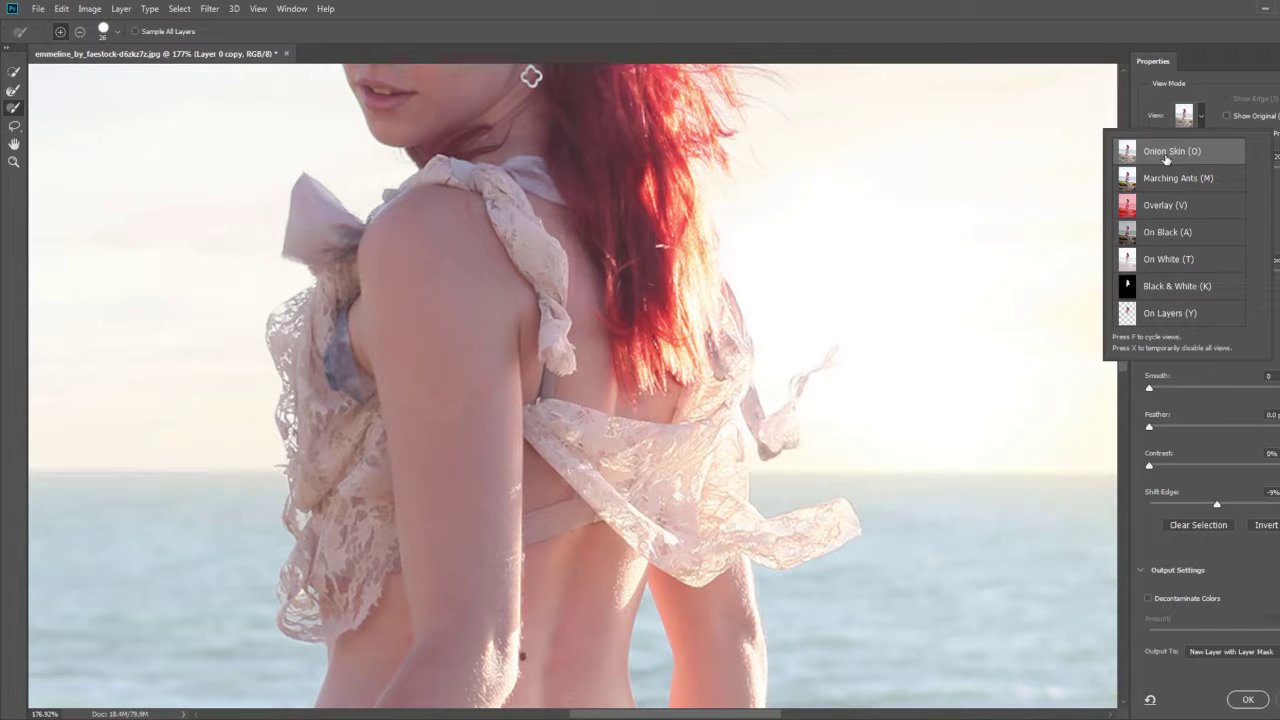
click(1184, 118)
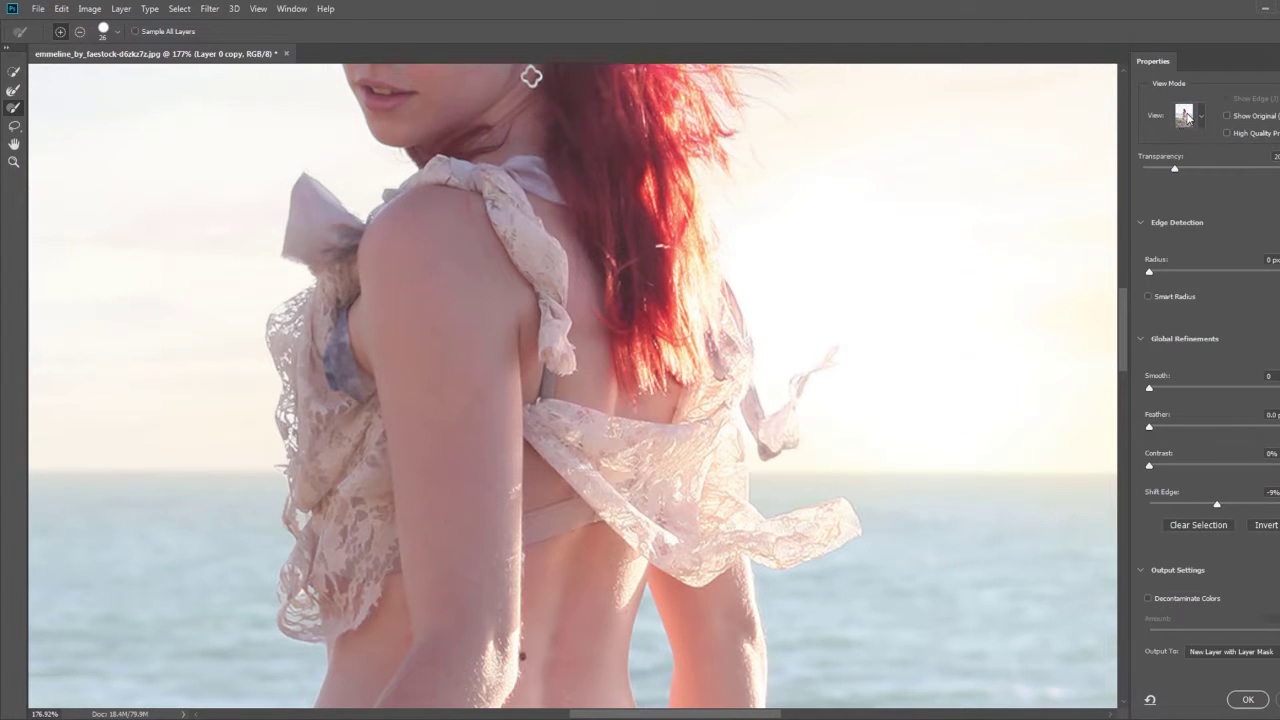
click(1185, 117)
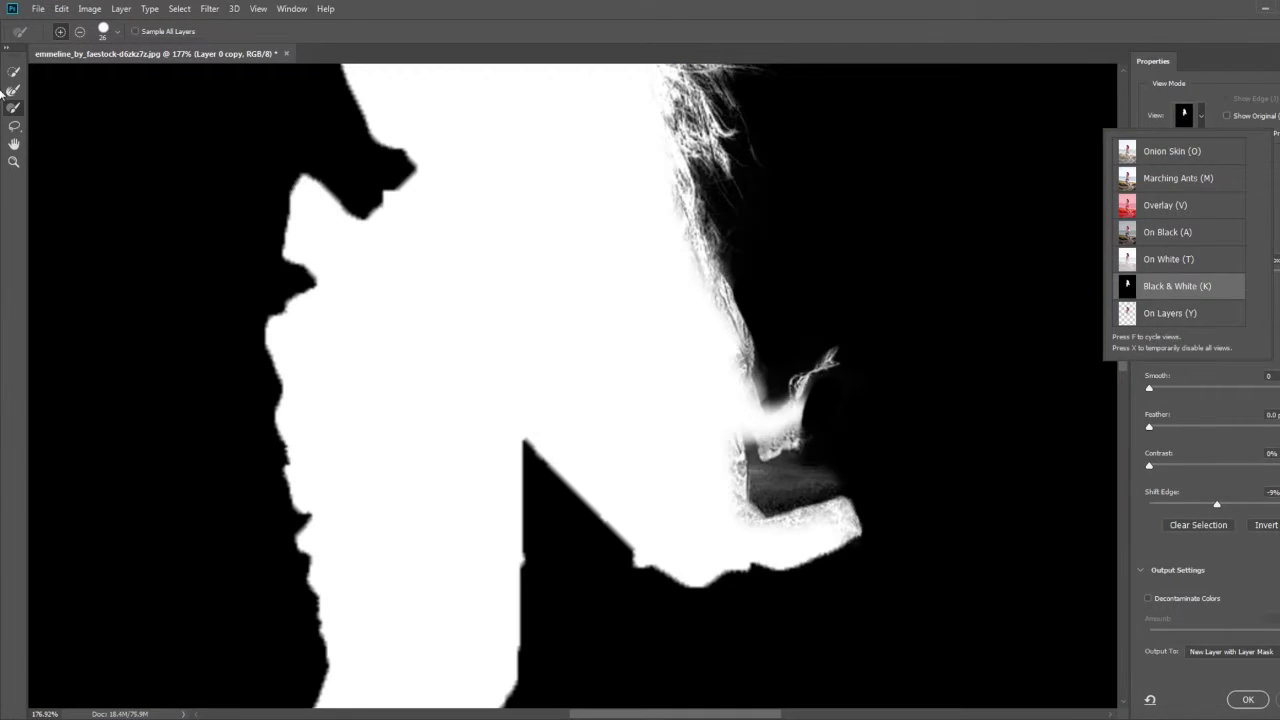
click(12, 92)
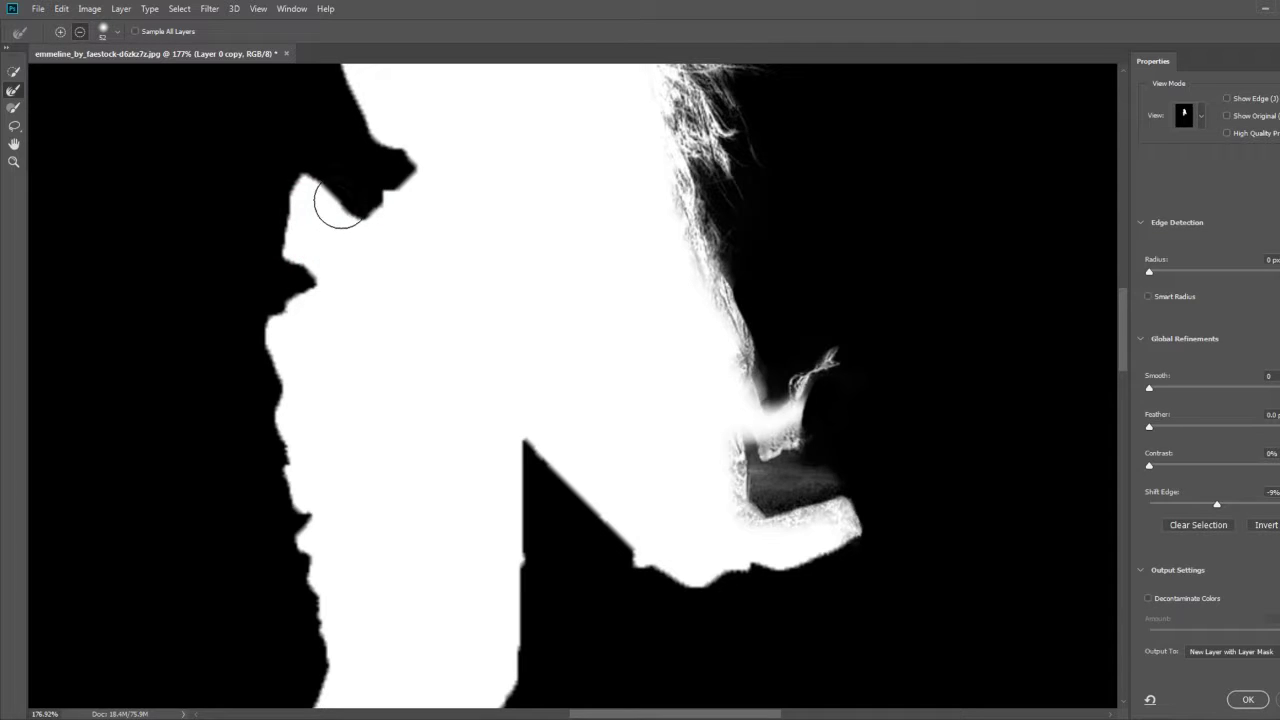
drag(340, 202, 310, 180)
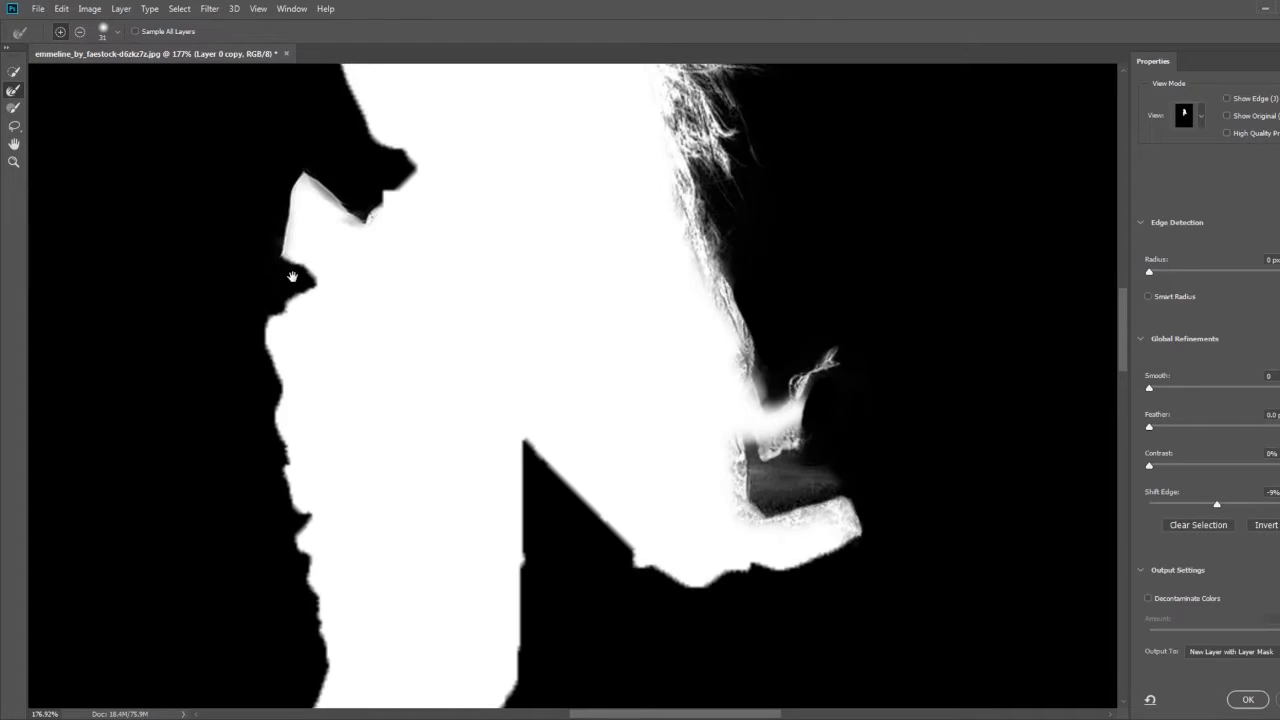
mouse_move(292, 276)
mouse_down()
mouse_move(335, 230)
mouse_move(318, 357)
mouse_move(312, 258)
mouse_up()
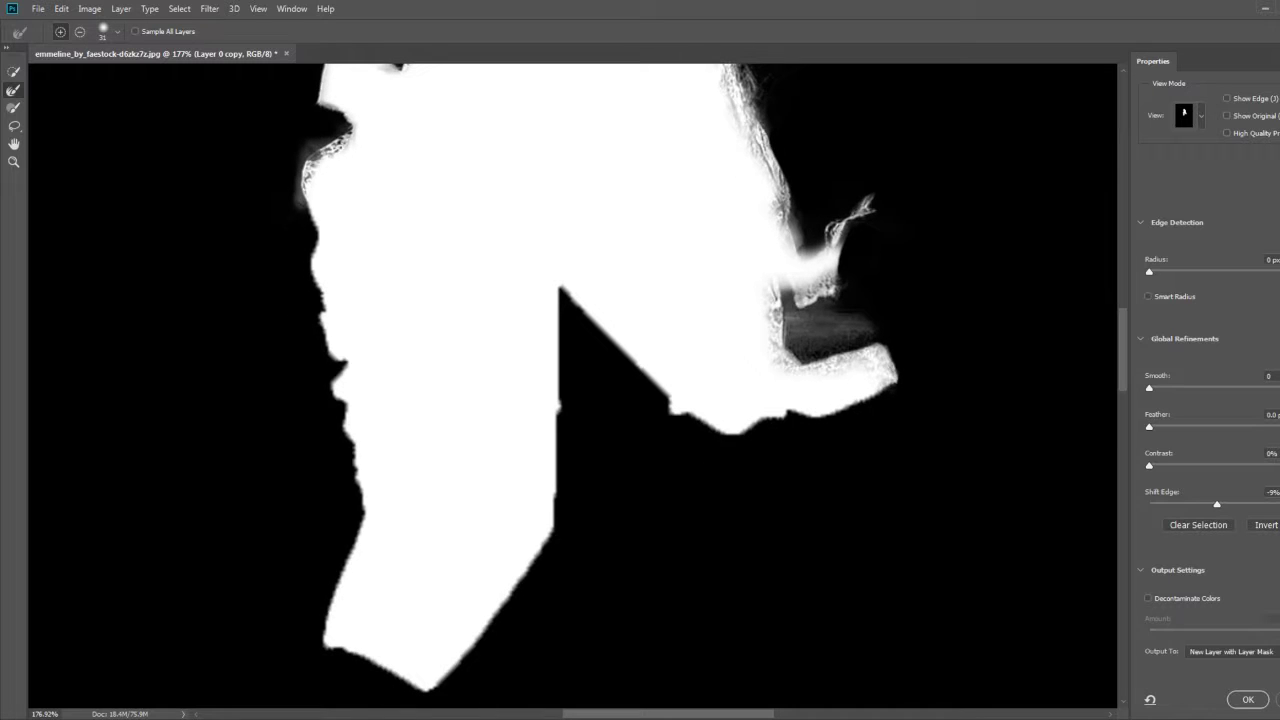
drag(296, 210, 315, 378)
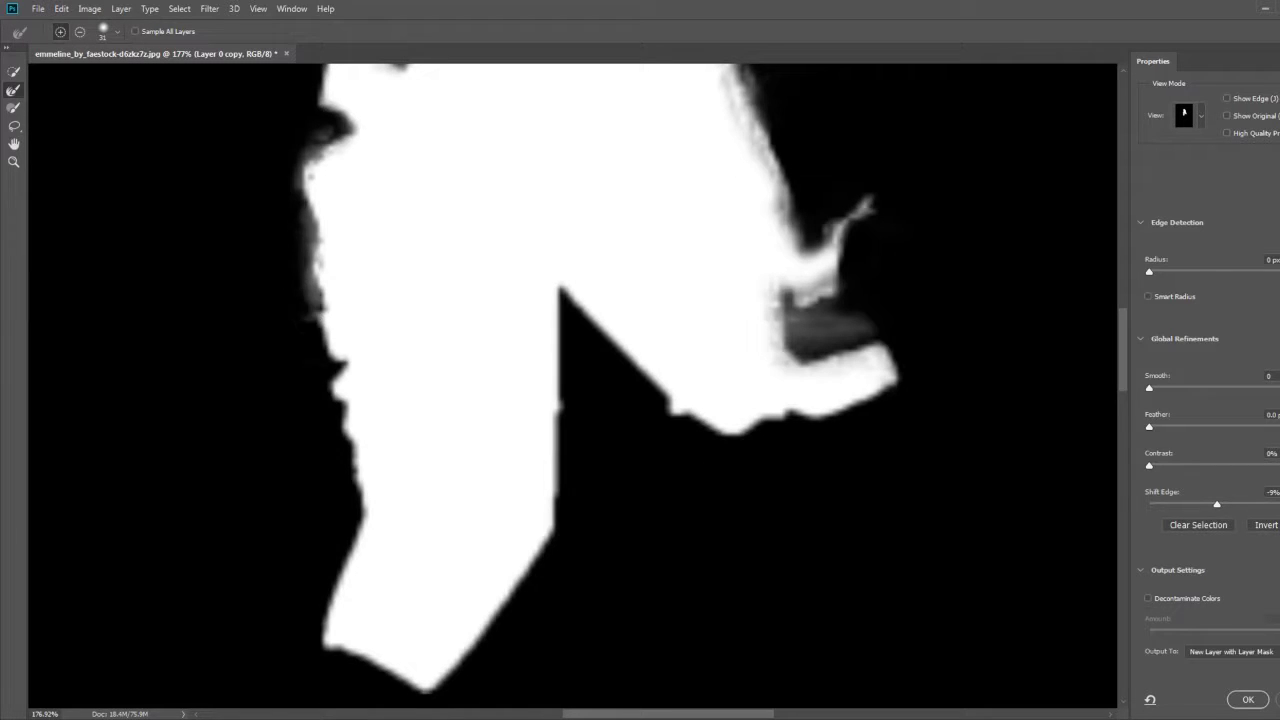
drag(333, 372, 362, 481)
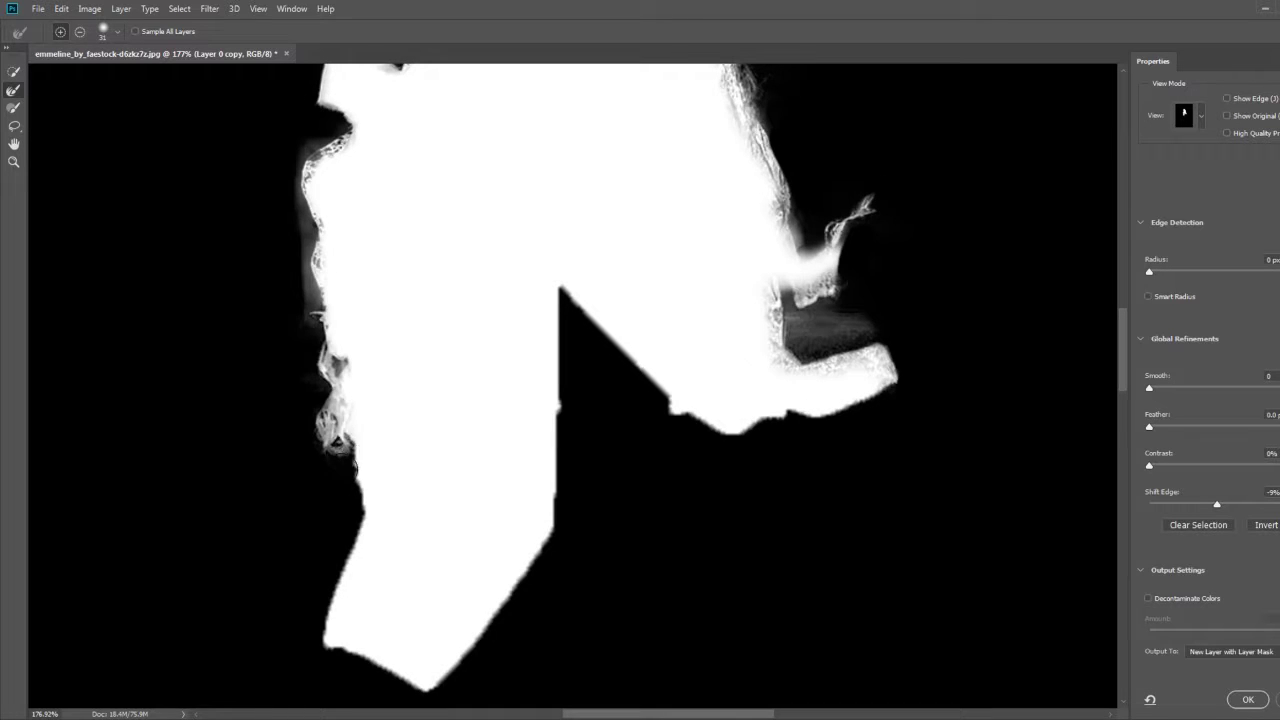
Touch up the face edge, then click OK to output Layer 0 copy 2 with a mask
key(ctrl+1)
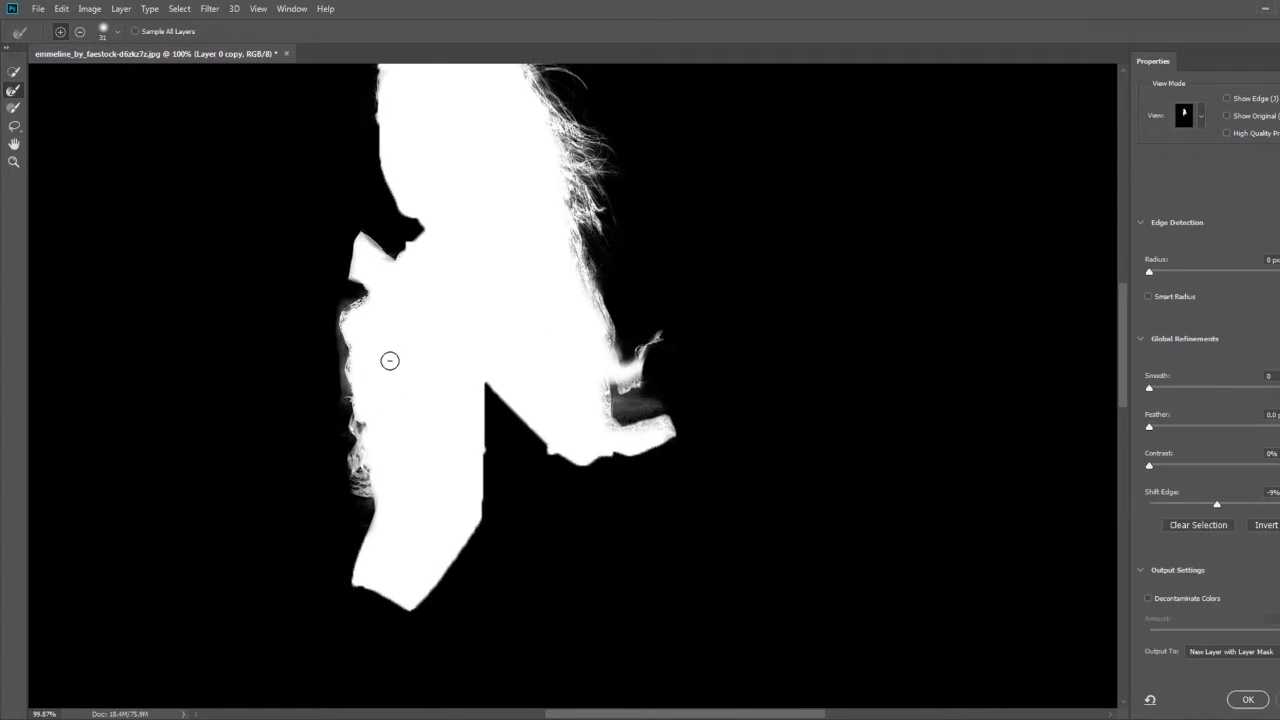
scroll(337, 346, up, 5)
drag(342, 370, 350, 362)
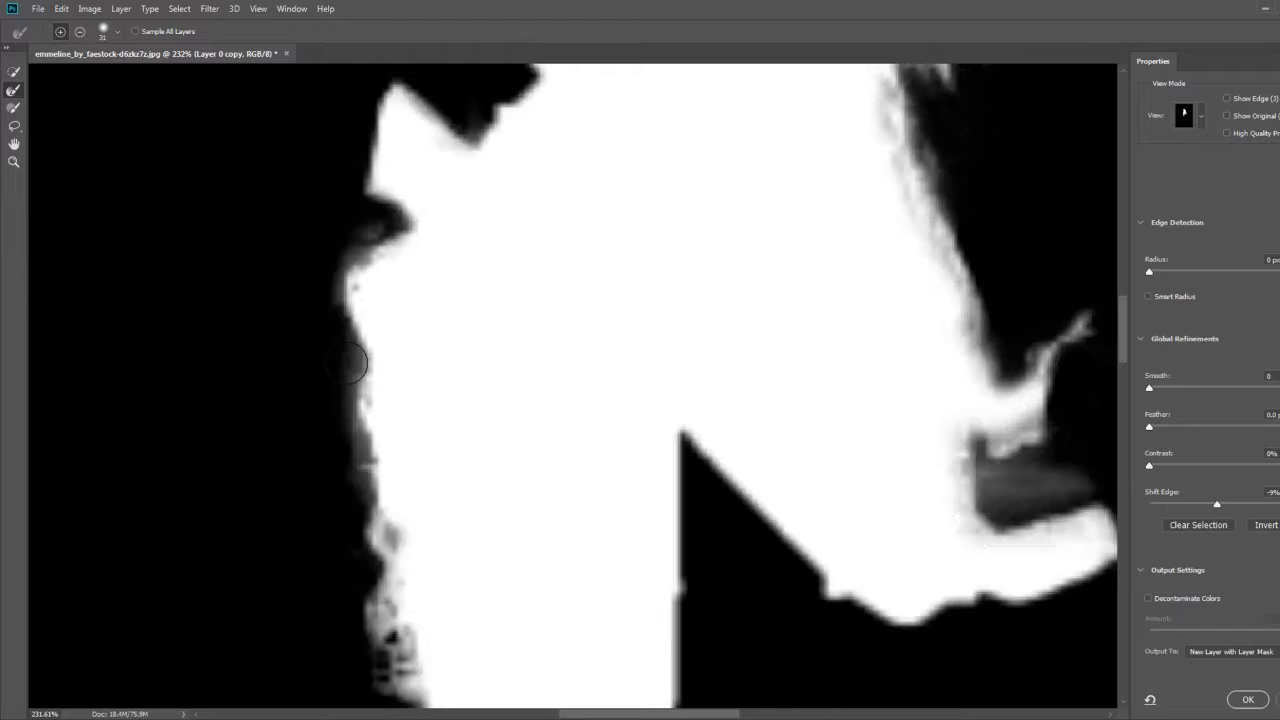
click(14, 109)
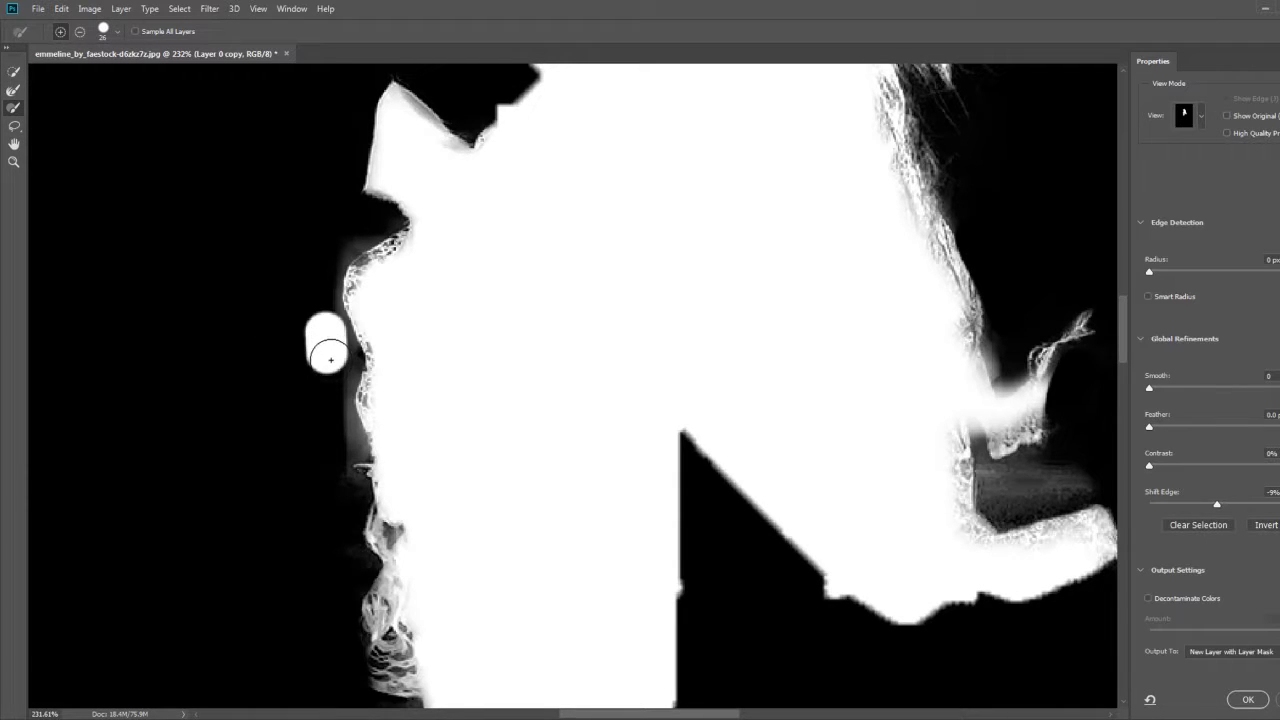
alt+right_click(303, 322)
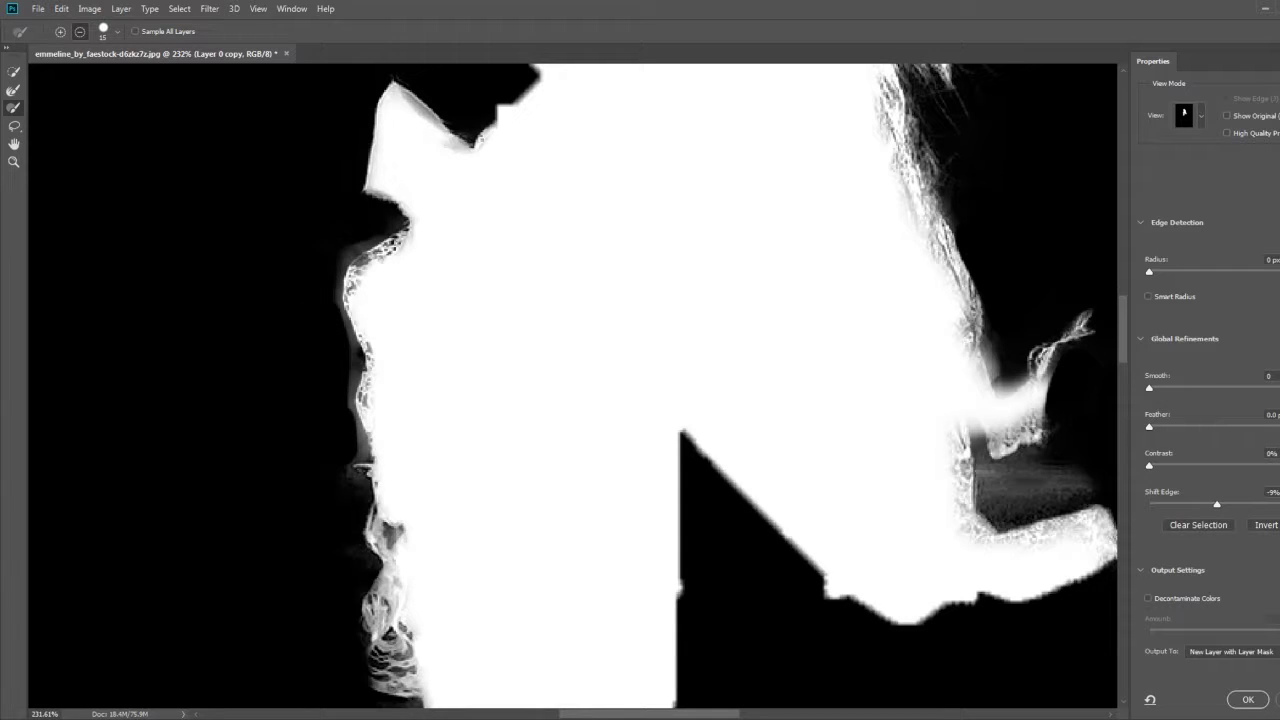
key(alt)
click(1247, 700)
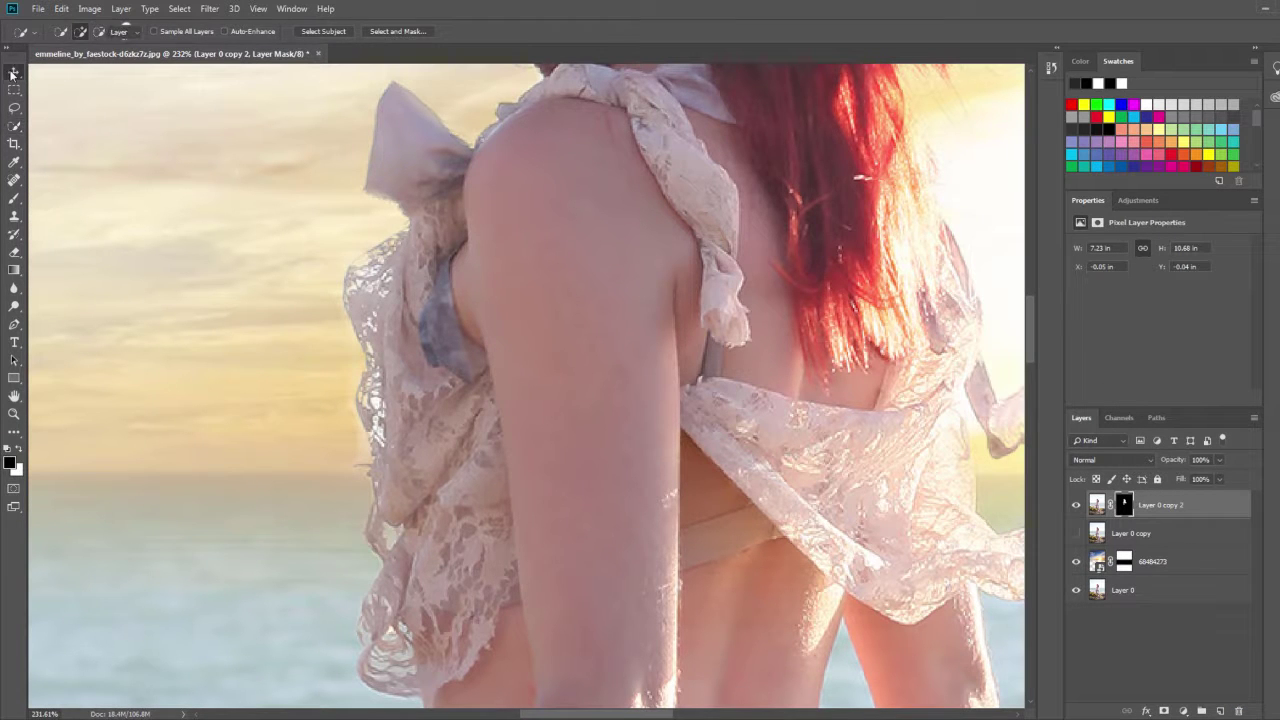
click(14, 73)
scroll(486, 186, down, 3)
scroll(599, 368, down, 2)
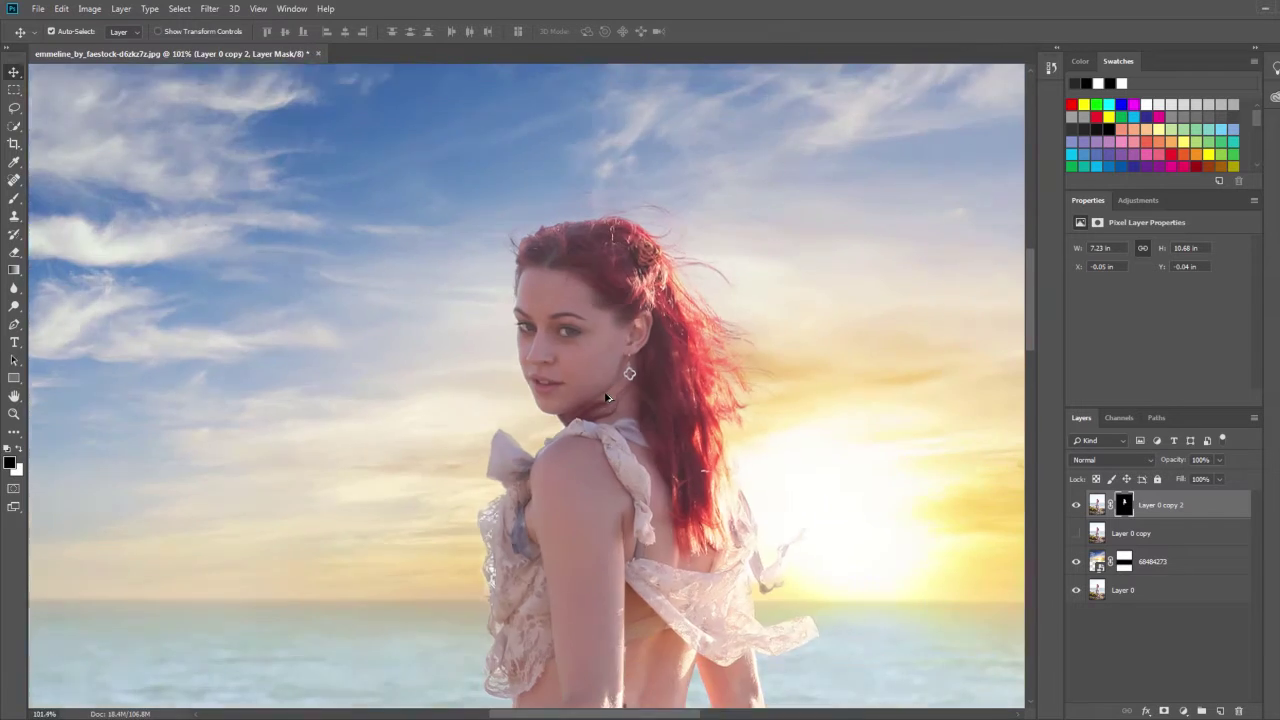
scroll(606, 398, down, 2)
drag(606, 398, 674, 225)
scroll(607, 323, down, 2)
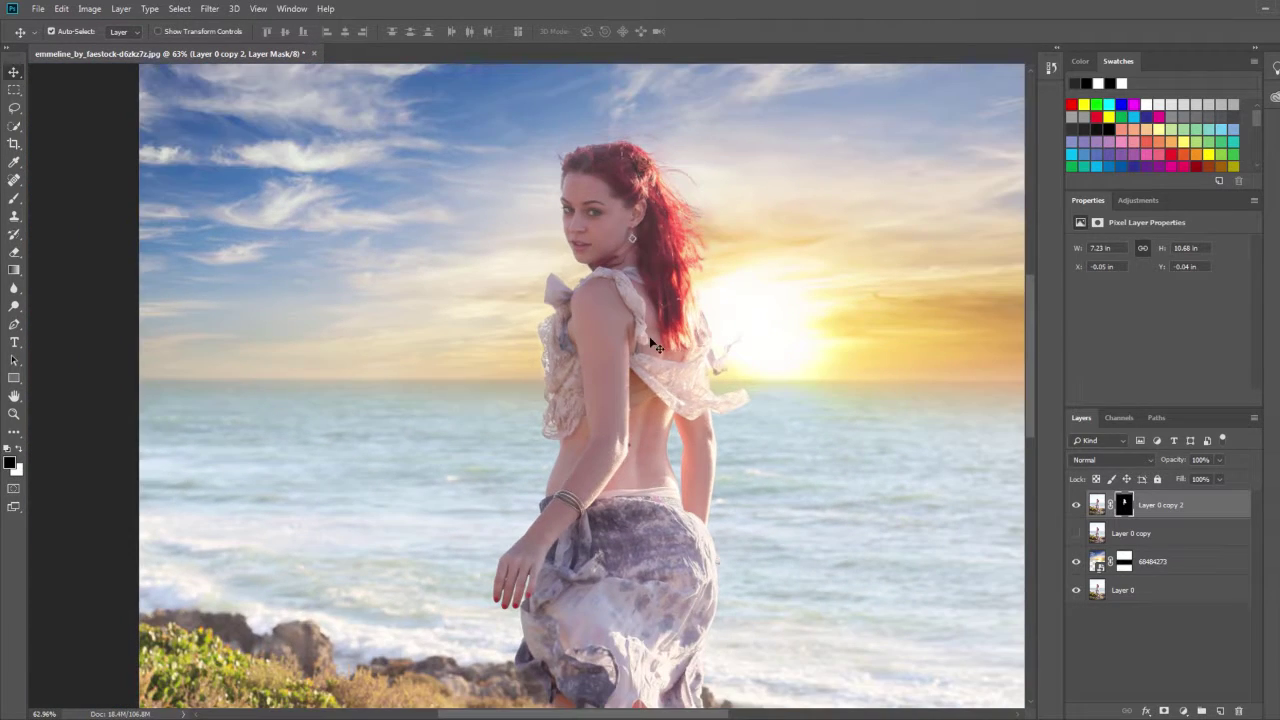
scroll(649, 336, down, 2)
scroll(649, 336, down, 1)
click(1076, 505)
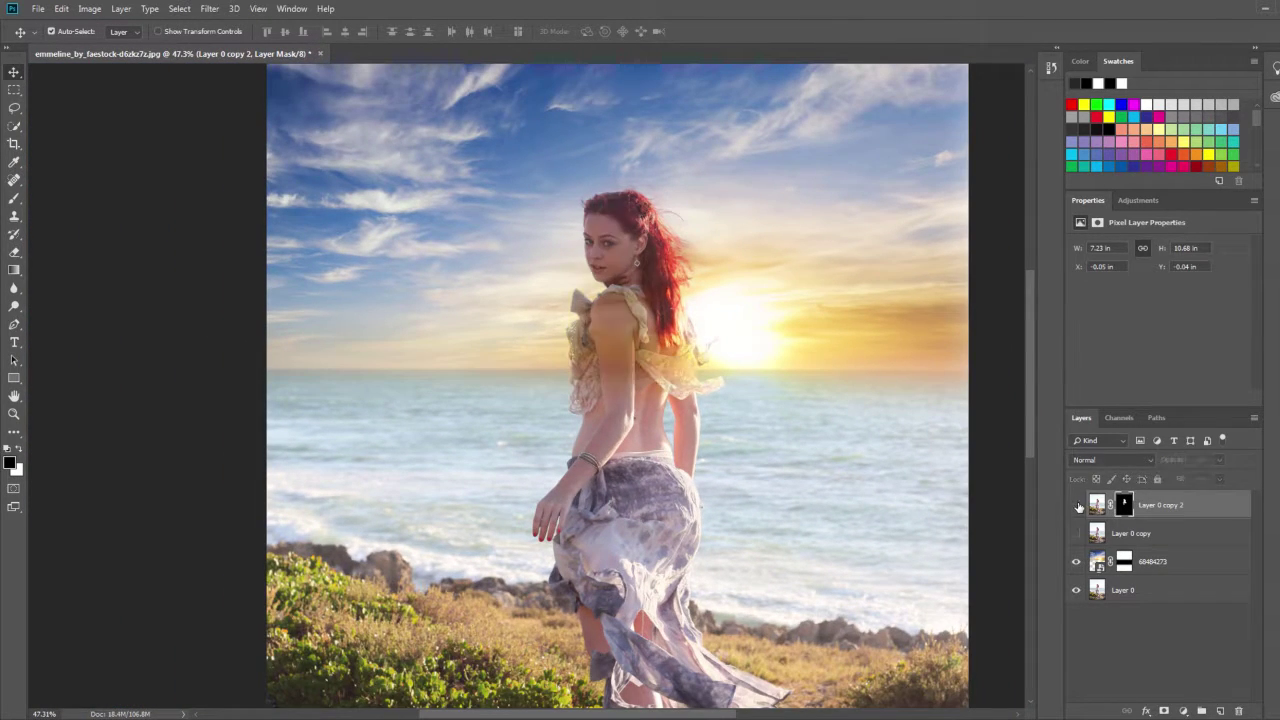
click(1076, 505)
click(1076, 505)
click(1076, 505)
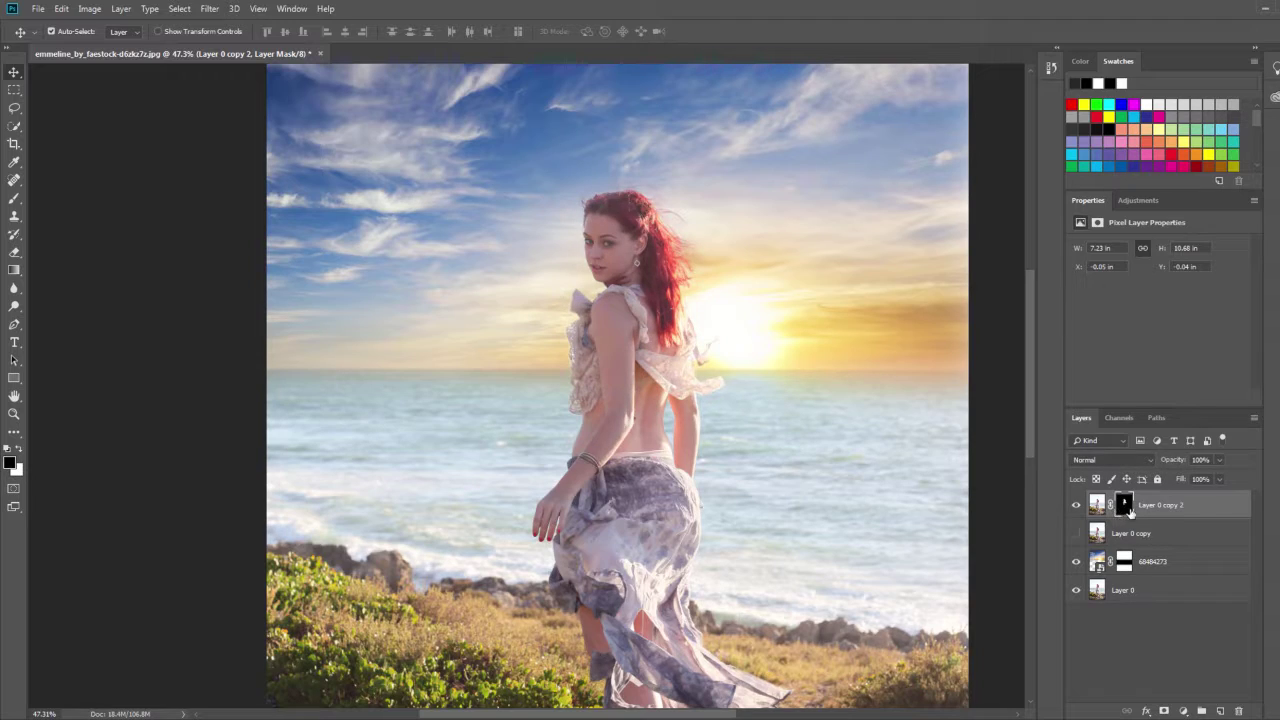
alt+click(1124, 507)
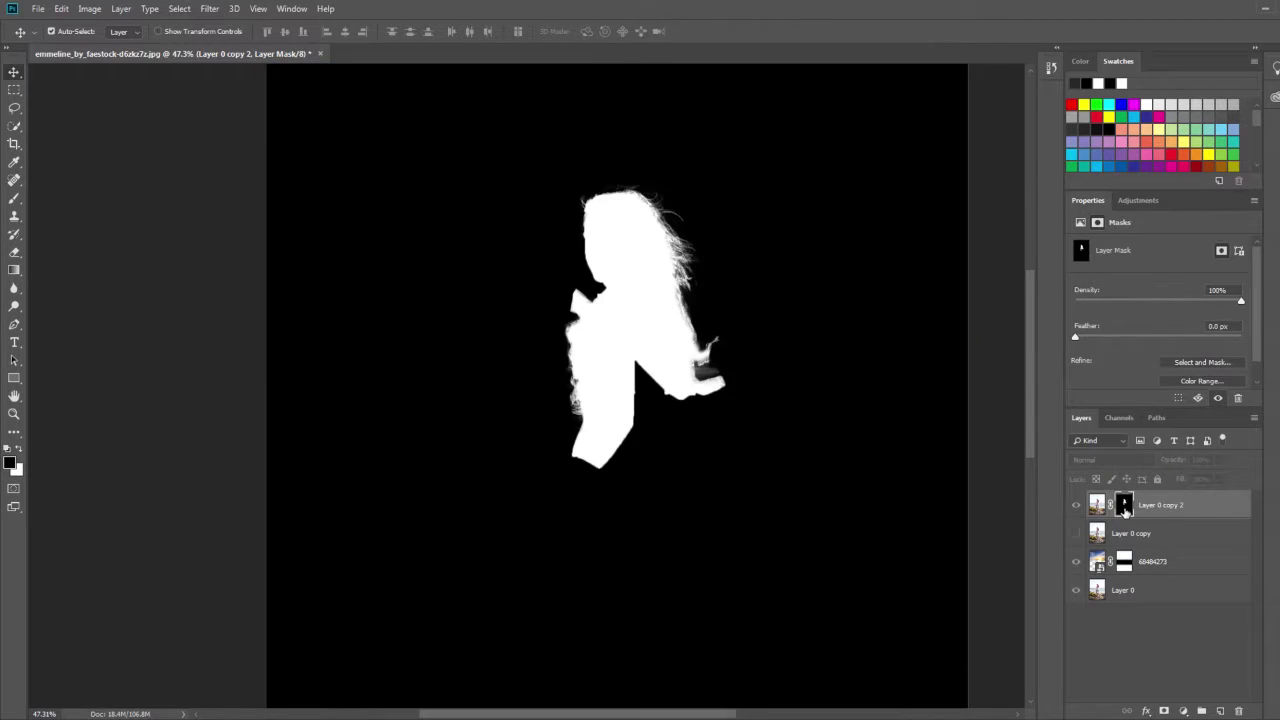
alt+click(1124, 507)
alt+click(1124, 507)
alt+click(1124, 507)
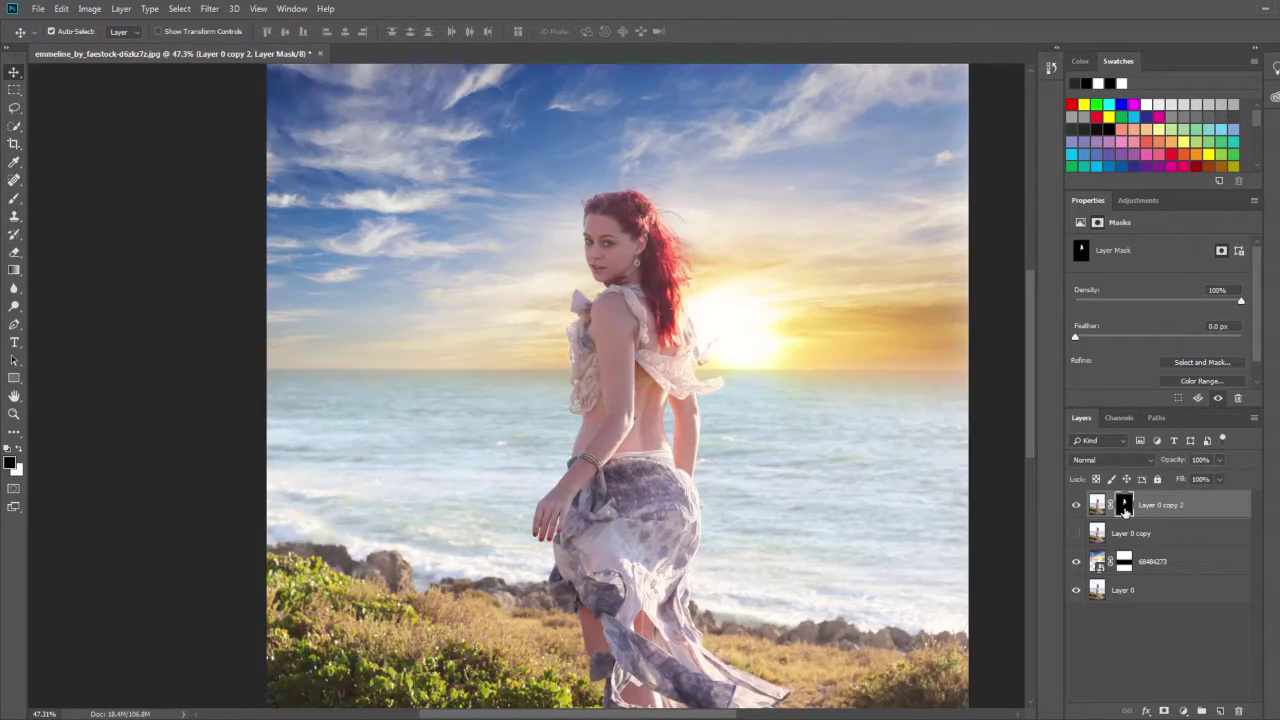
scroll(668, 418, up, 2)
scroll(671, 371, up, 2)
scroll(960, 485, up, 1)
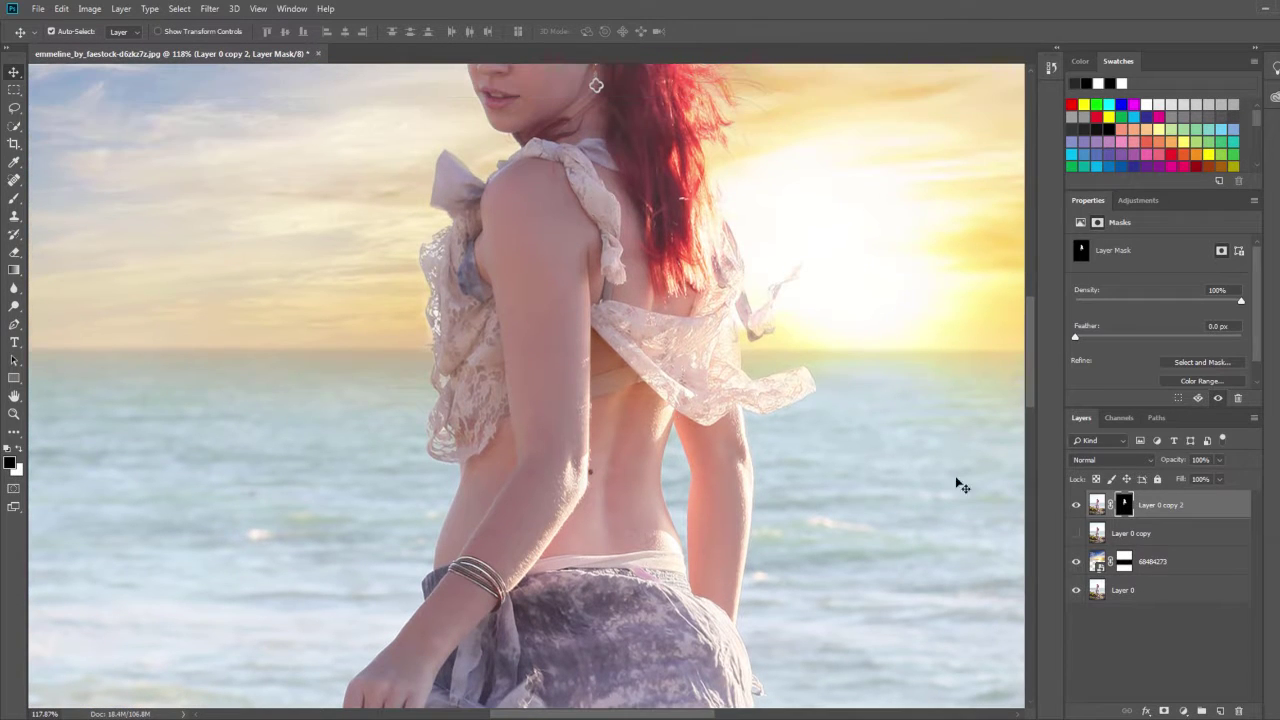
click(1076, 504)
click(1076, 504)
Paint white with a 62 px brush into the mask's dark gap beside the woman's back
click(14, 198)
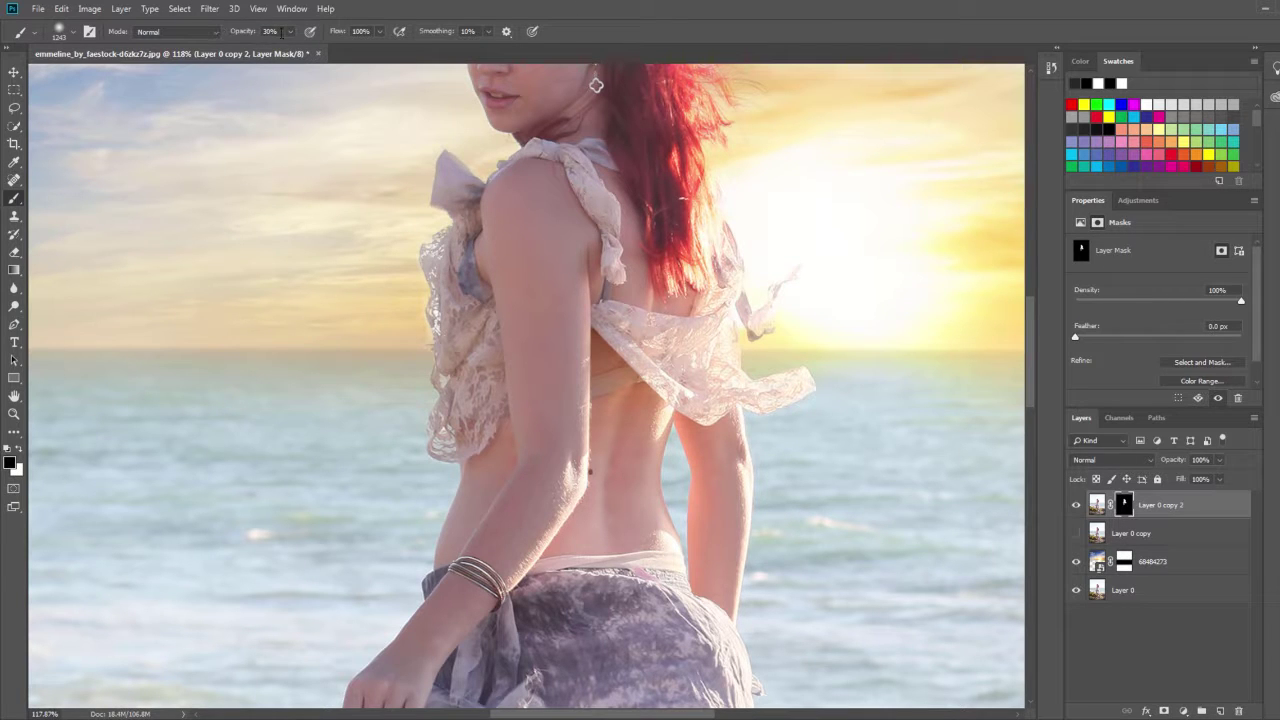
drag(730, 300, 716, 307)
drag(618, 317, 605, 322)
click(20, 452)
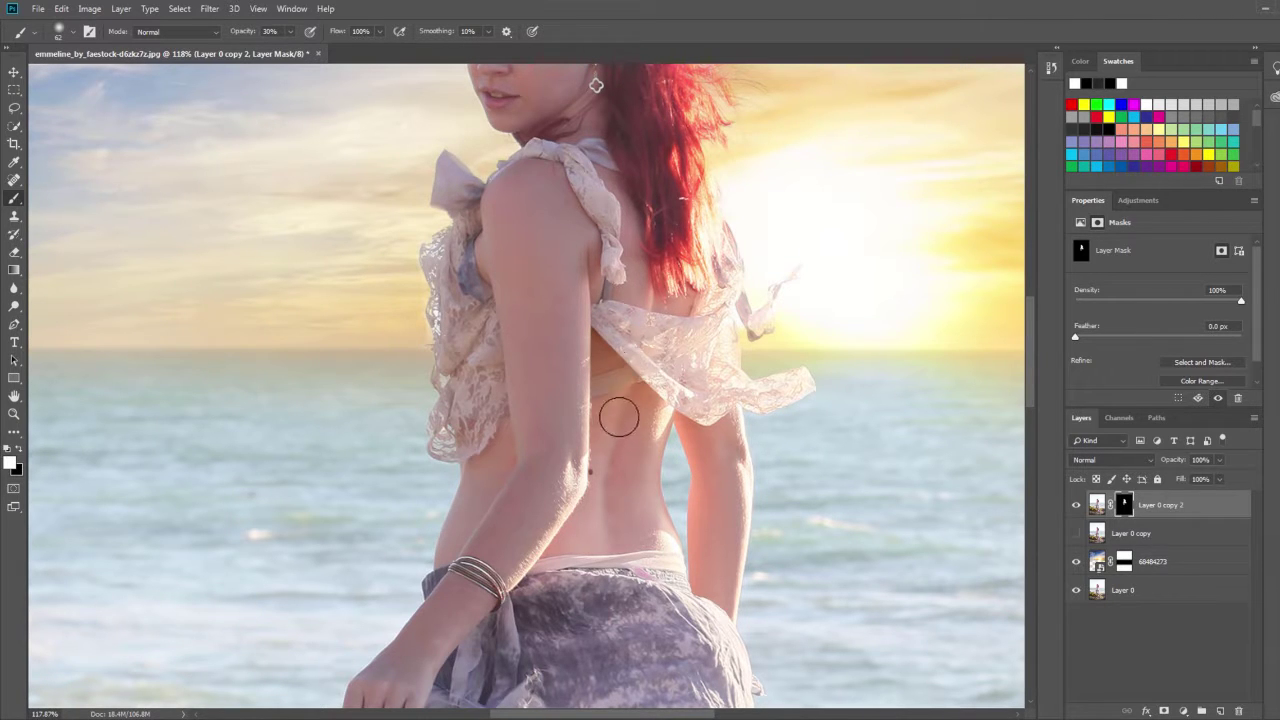
alt+click(1124, 504)
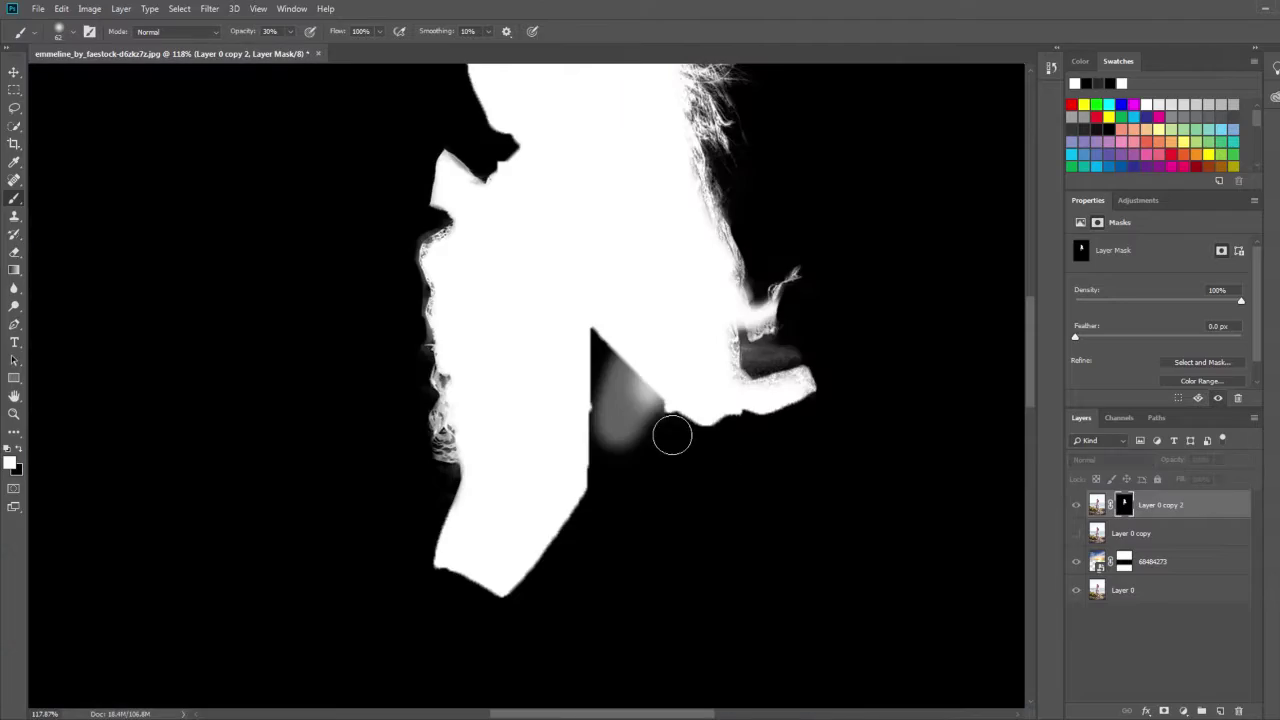
drag(672, 434, 594, 403)
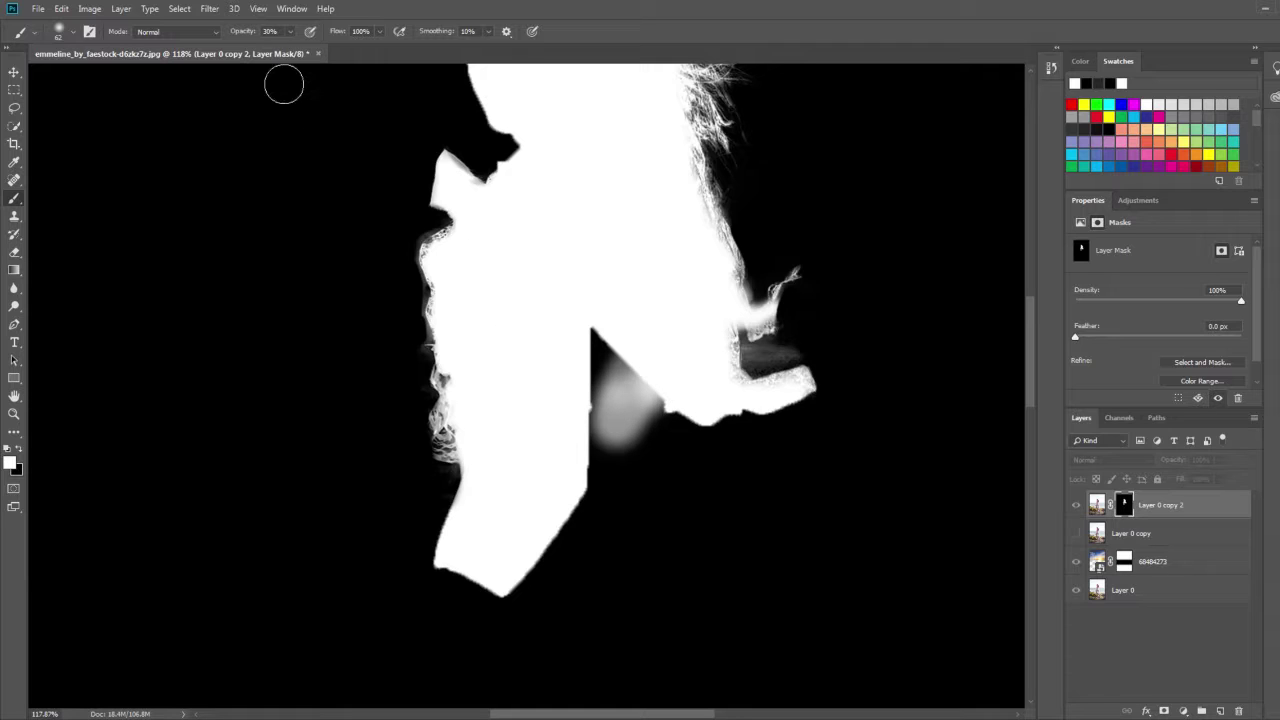
mouse_move(750, 382)
mouse_down()
mouse_move(571, 414)
mouse_move(600, 400)
mouse_move(589, 354)
mouse_move(598, 407)
mouse_move(631, 409)
mouse_up()
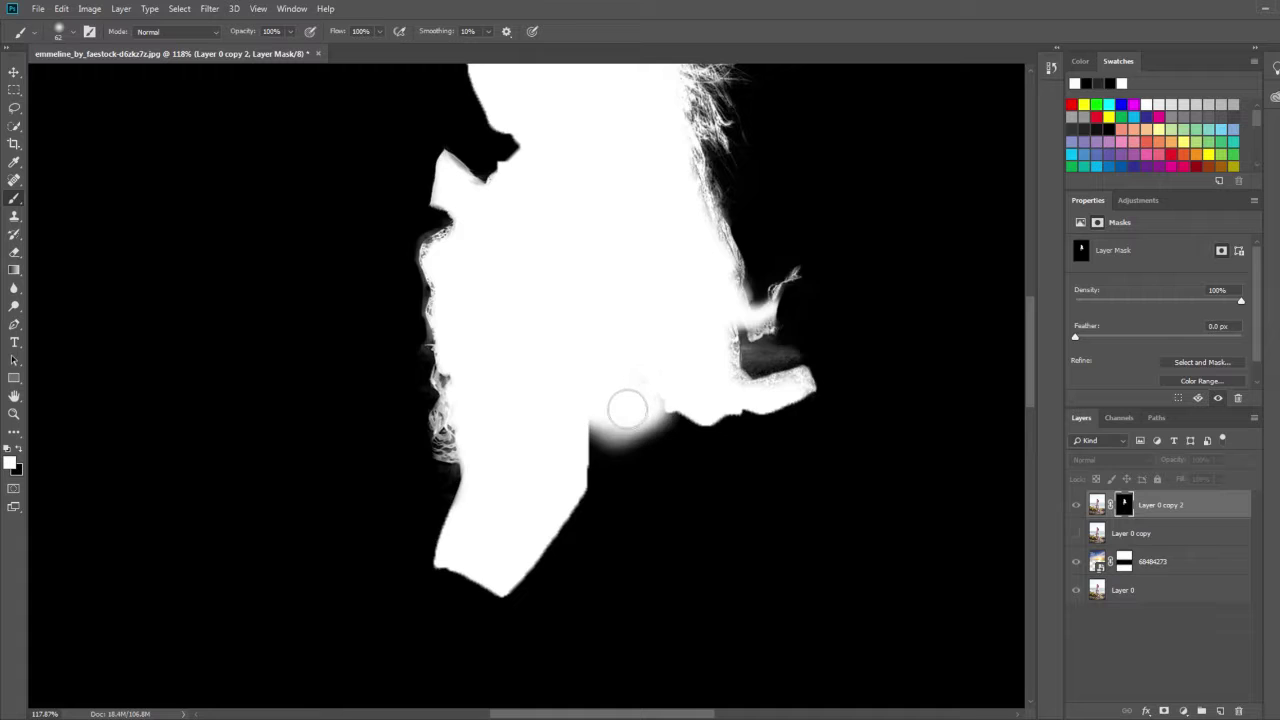
alt+click(1124, 504)
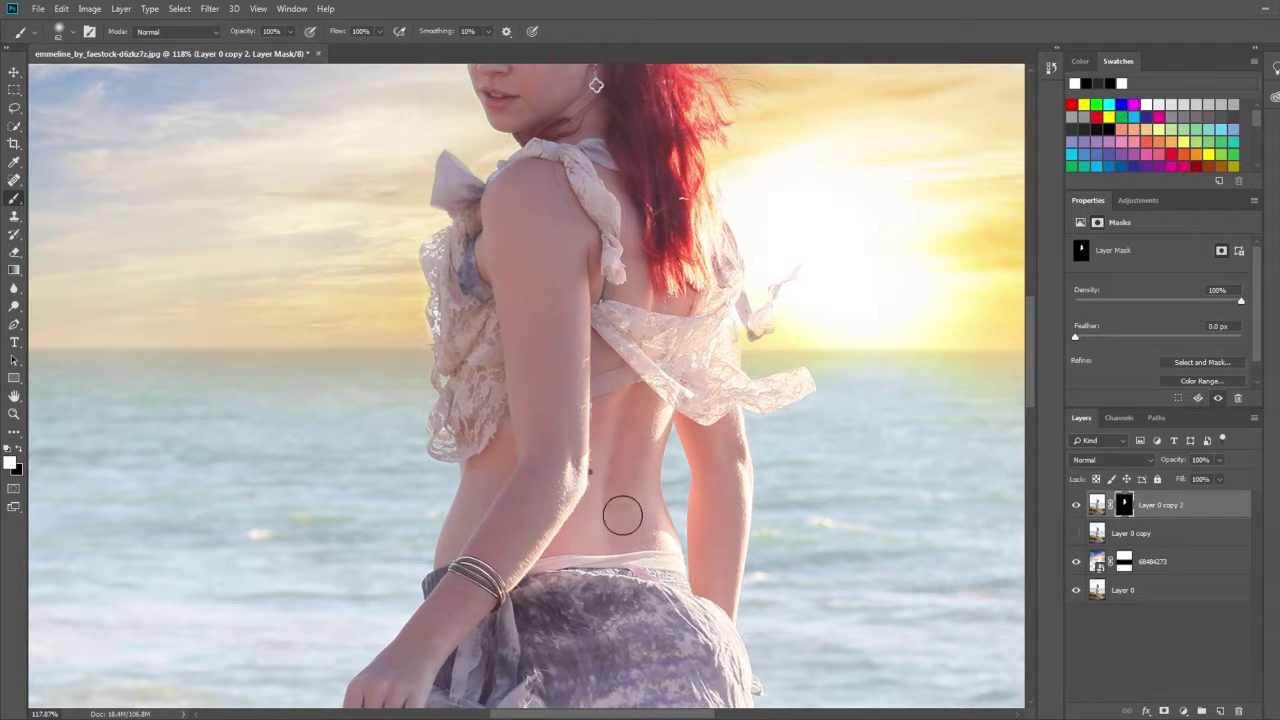
Stamp all visible layers into a new merged Layer 1 with Ctrl+Alt+Shift+E
drag(613, 255, 558, 380)
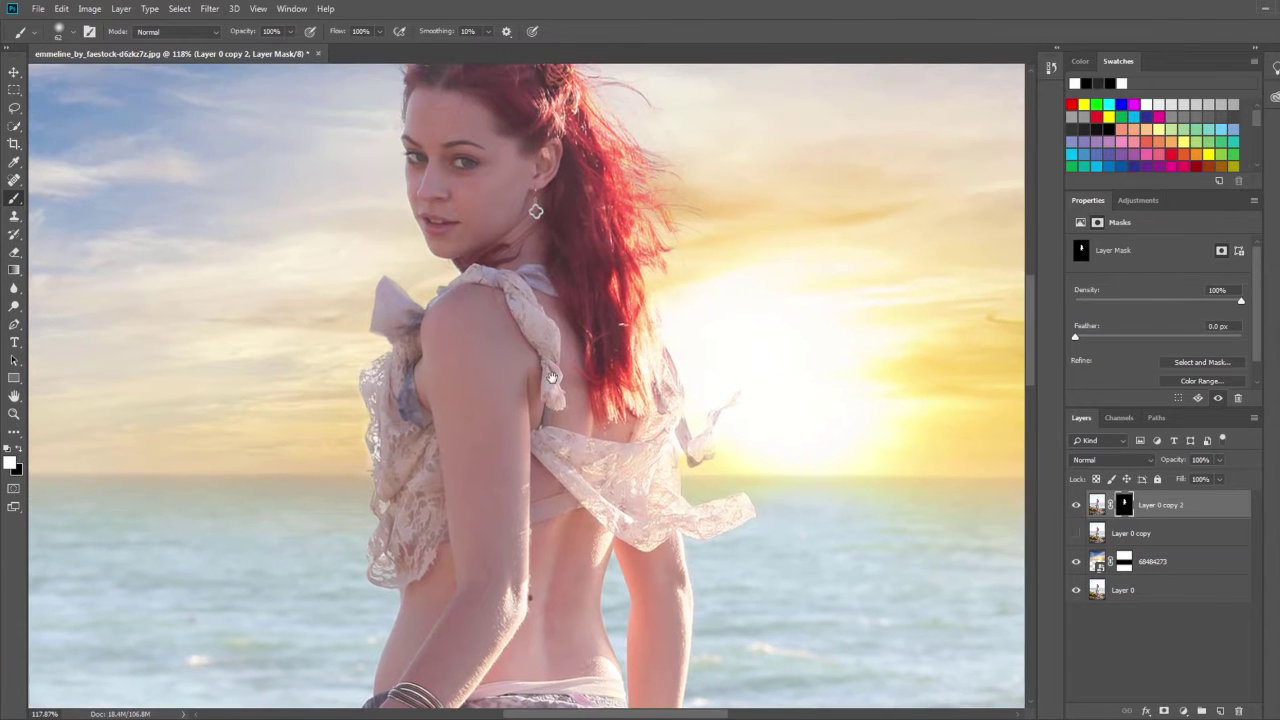
scroll(571, 337, down, 2)
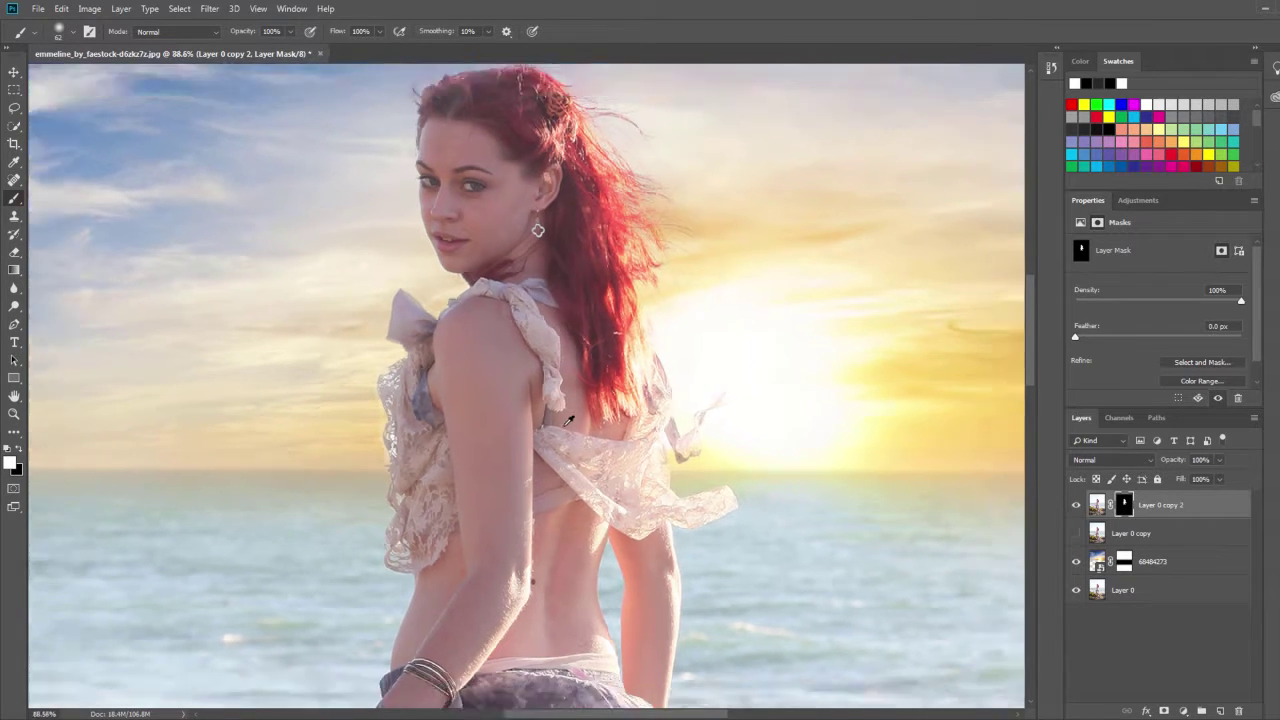
scroll(550, 360, down, 2)
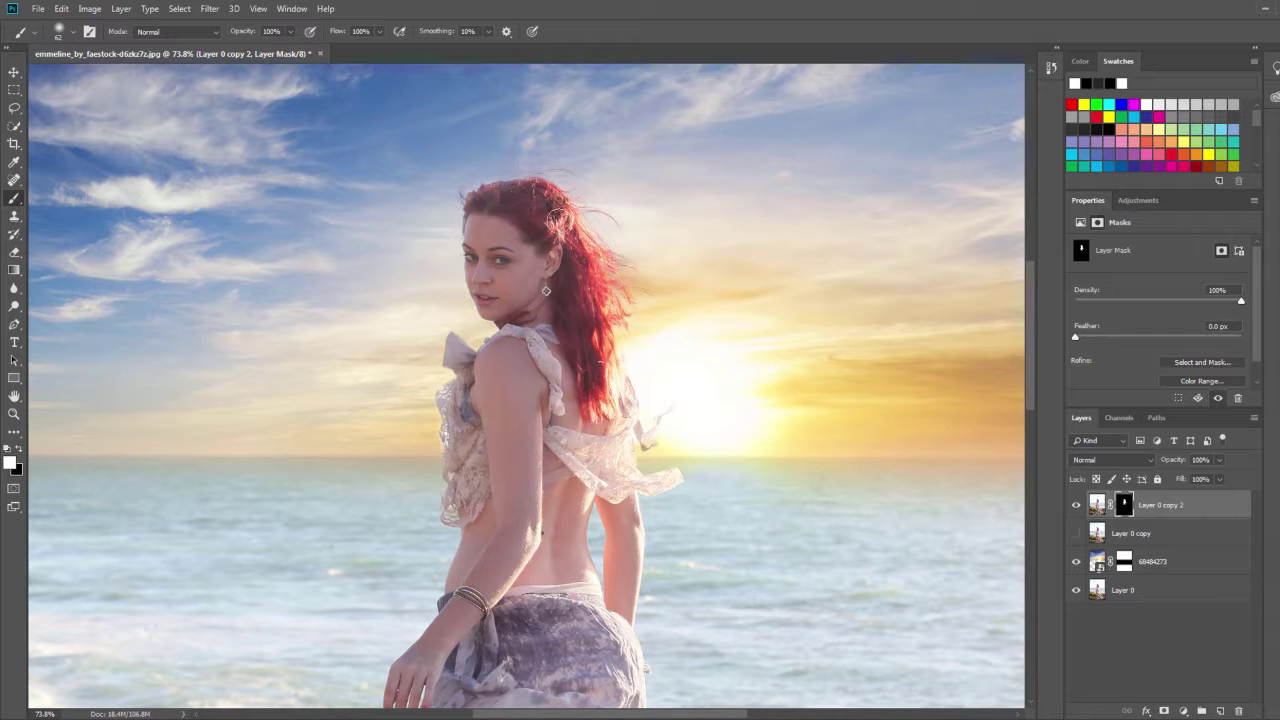
scroll(556, 265, down, 1)
scroll(560, 350, down, 2)
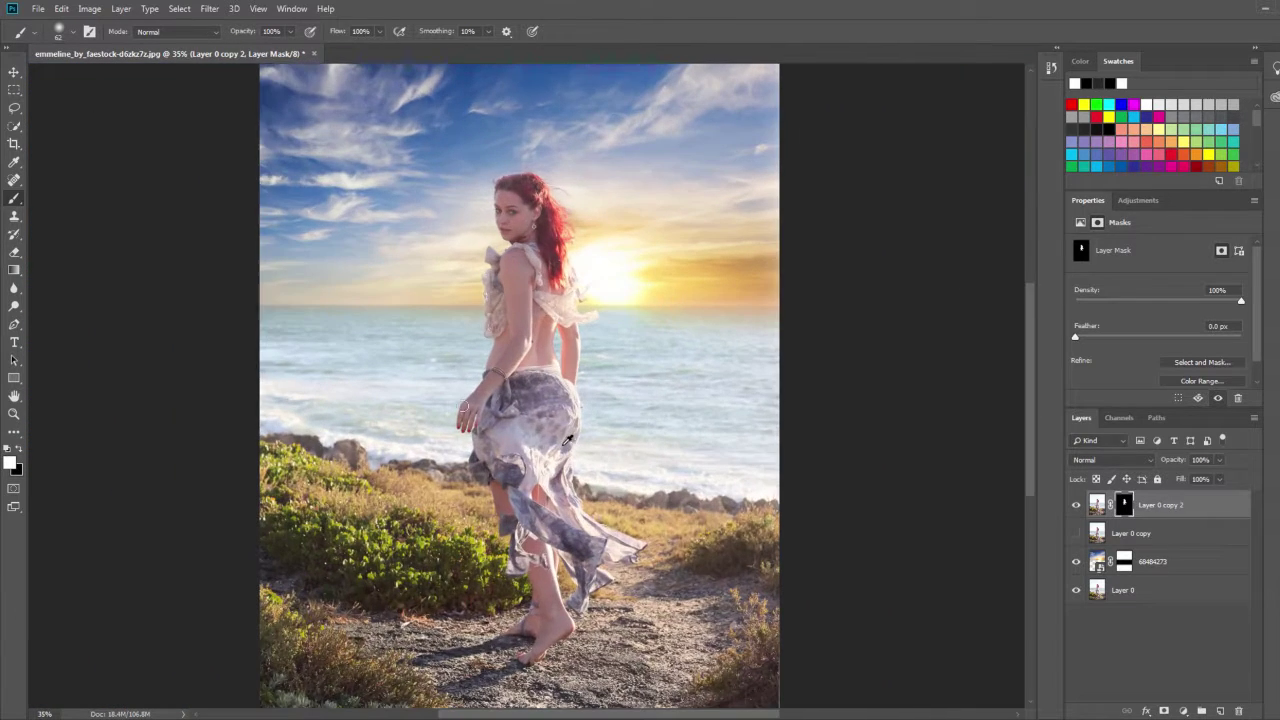
scroll(499, 233, up, 2)
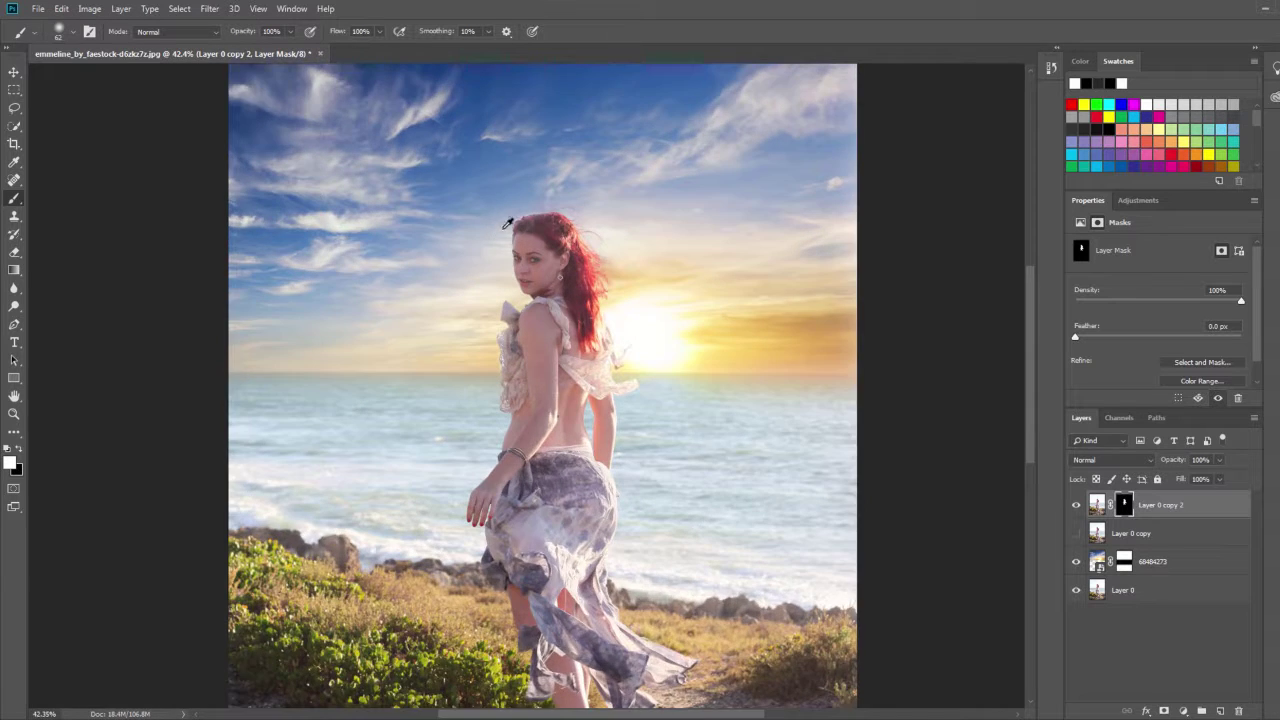
scroll(499, 233, up, 2)
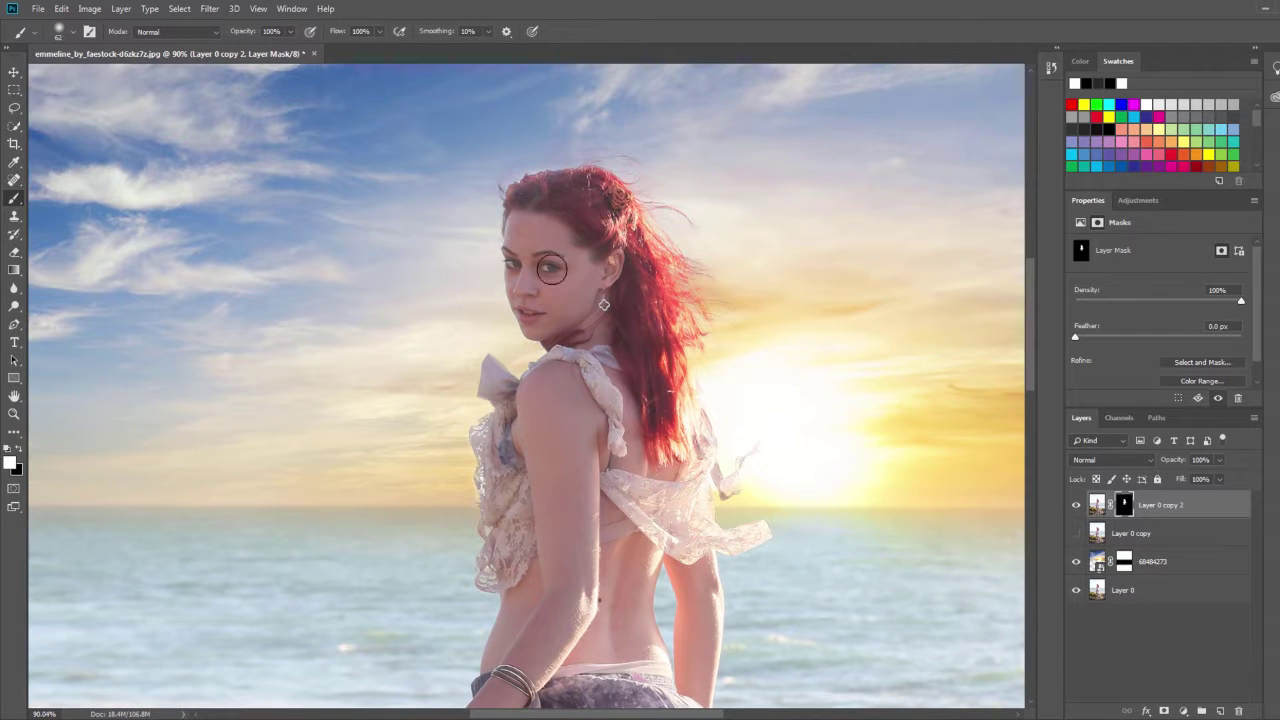
shift+click(1168, 596)
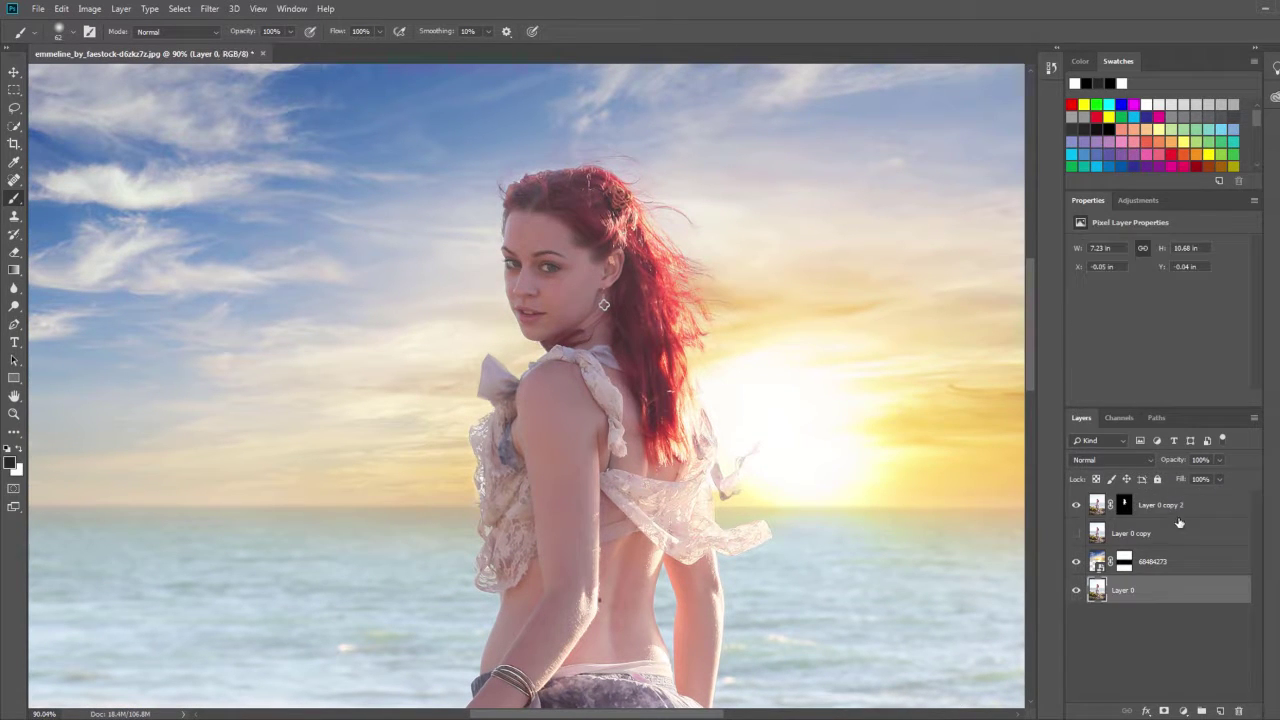
scroll(604, 452, down, 2)
scroll(606, 440, down, 2)
scroll(607, 432, down, 1)
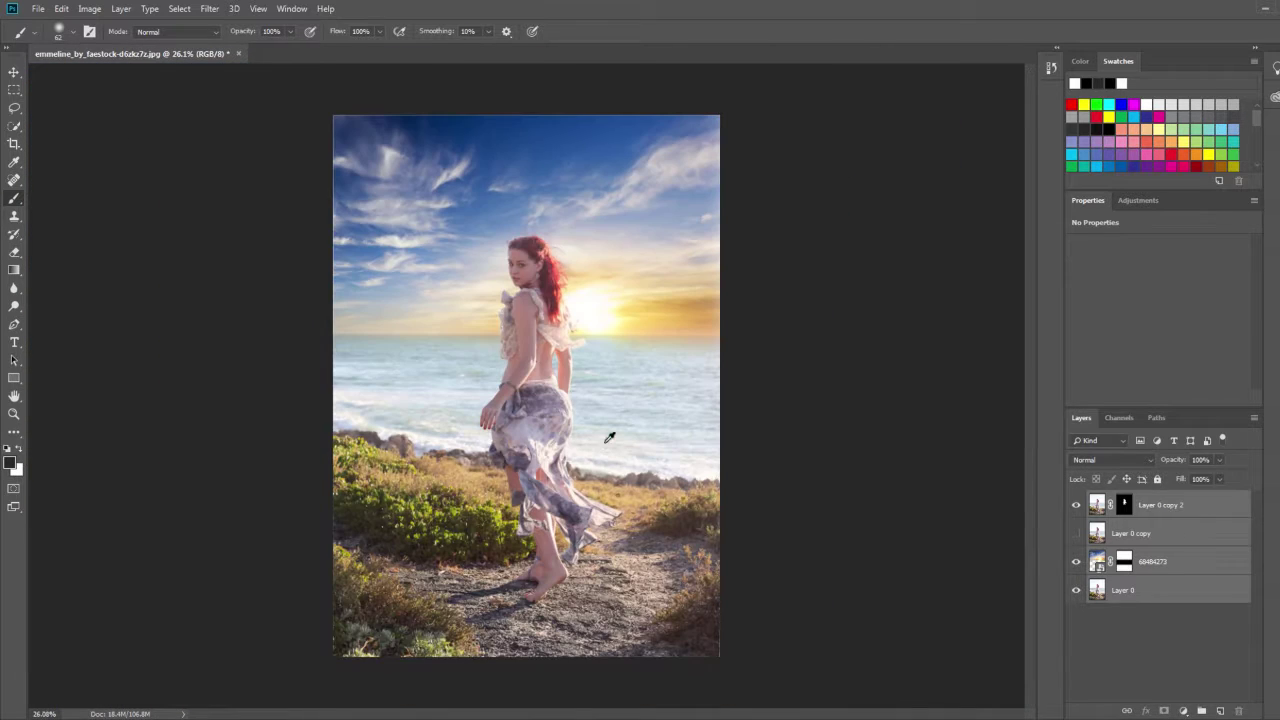
key(ctrl+shift+alt+e)
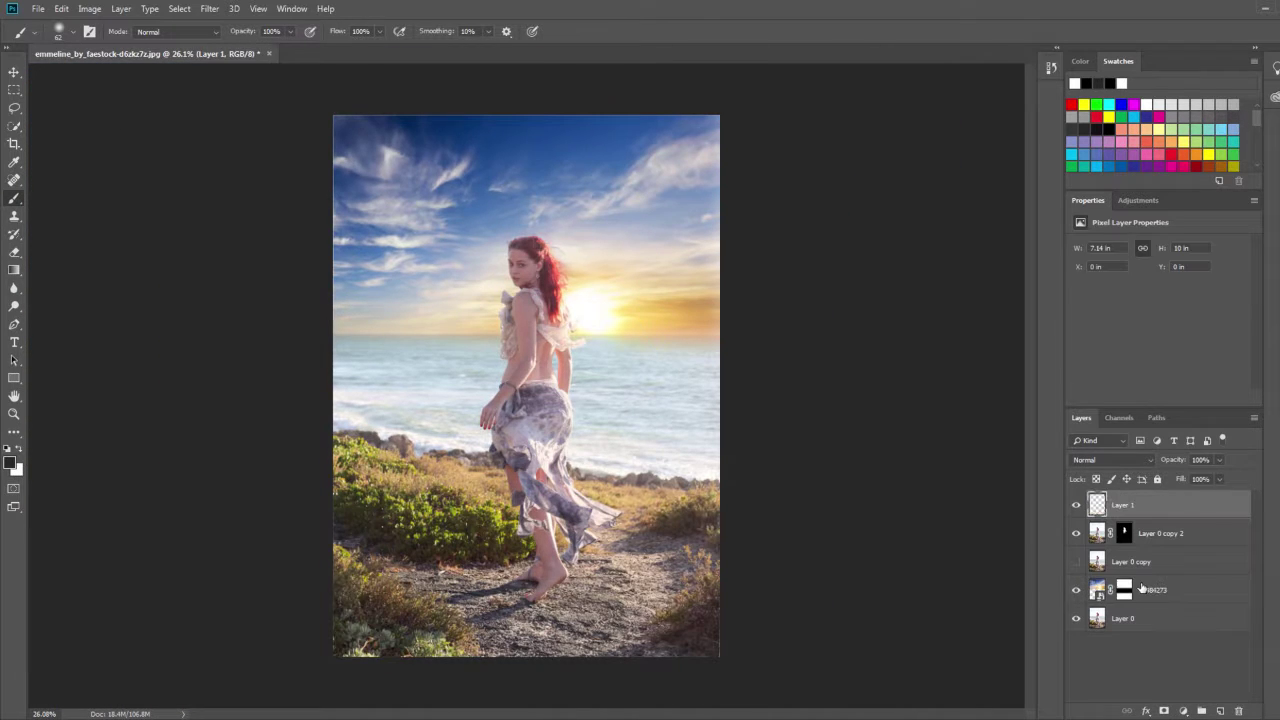
Group the sky layer through Layer 0 copy 2 into Group 1, checking beneath Layer 1
click(1195, 592)
shift+click(1209, 544)
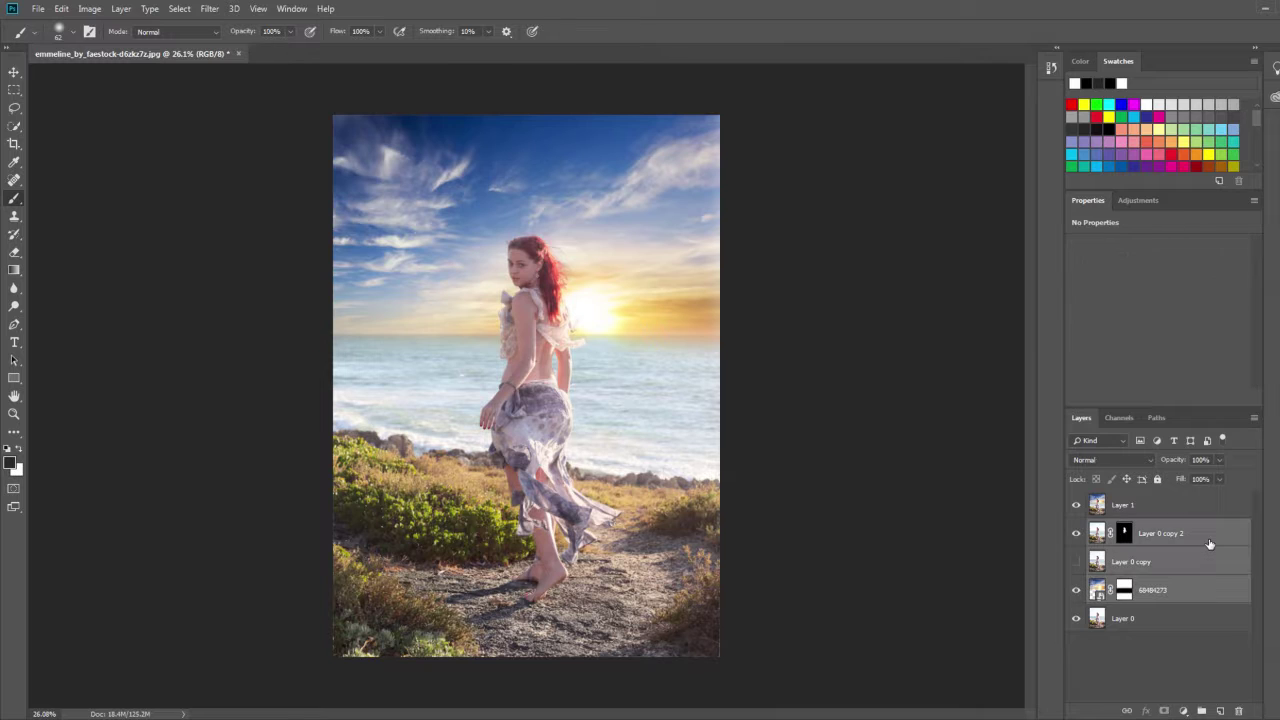
key(ctrl+g)
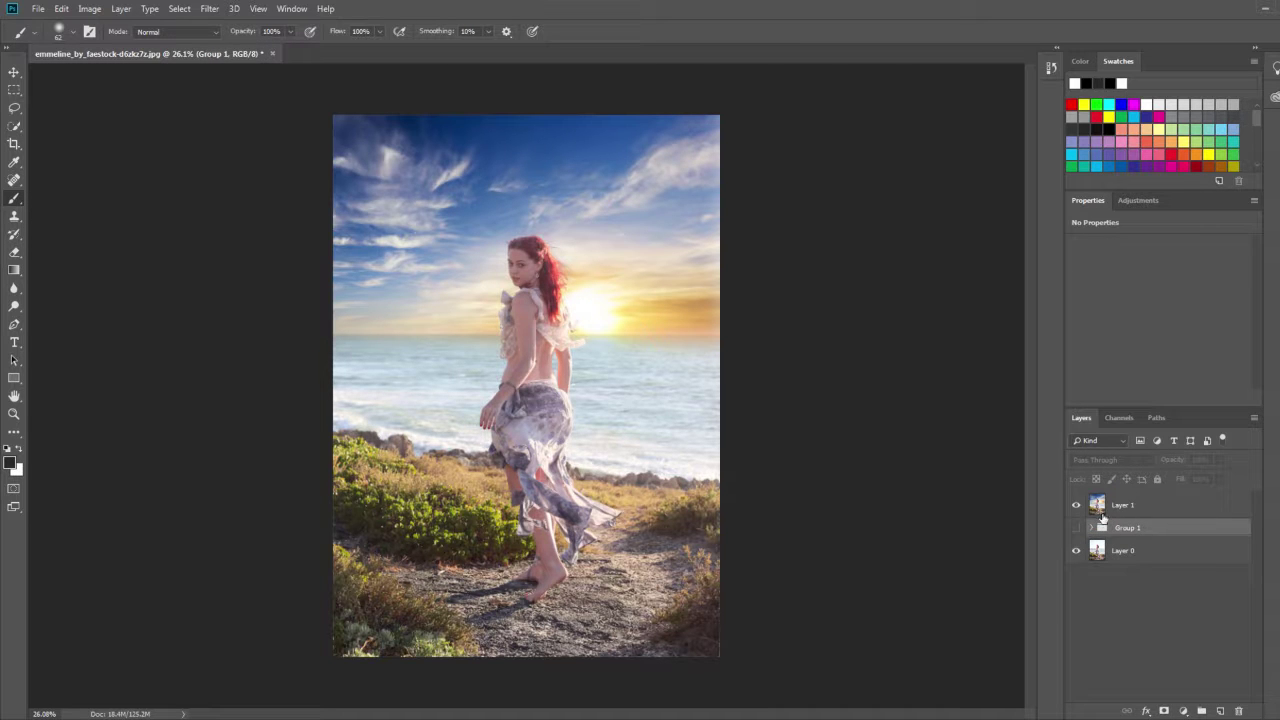
click(1077, 505)
click(1077, 505)
Make the merged Layer 1 the active layer
scroll(530, 280, up, 3)
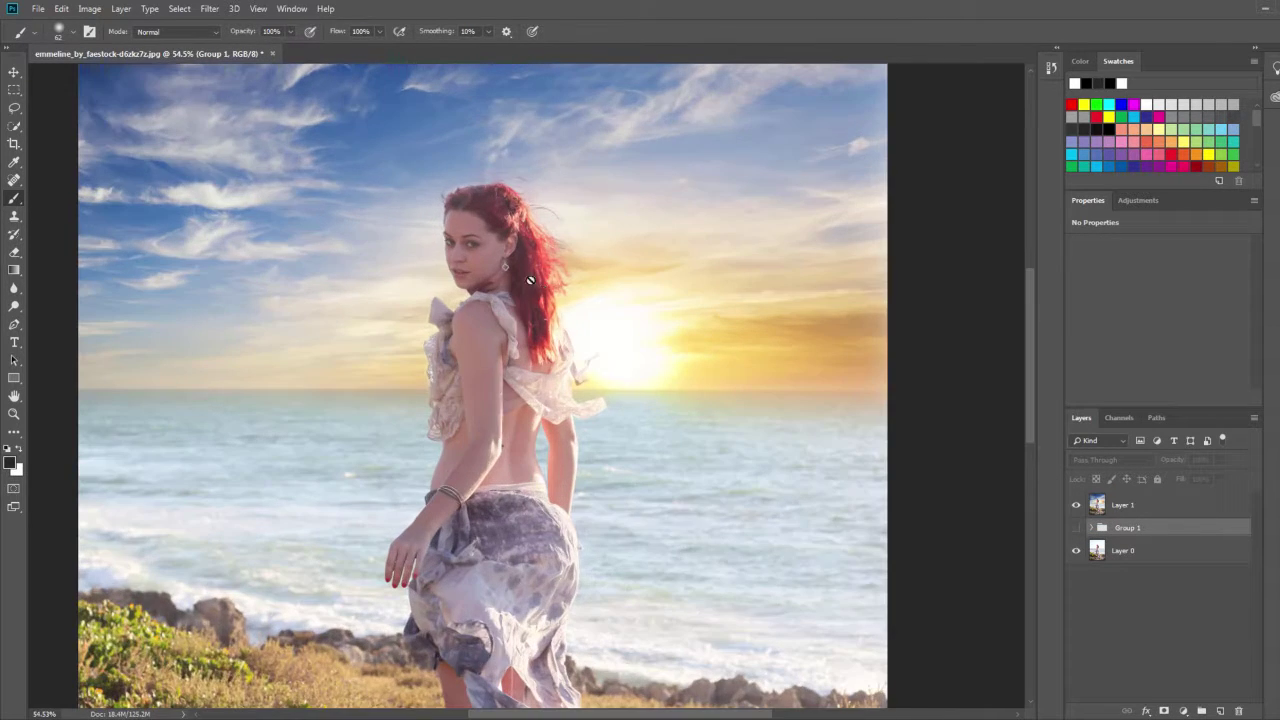
click(14, 72)
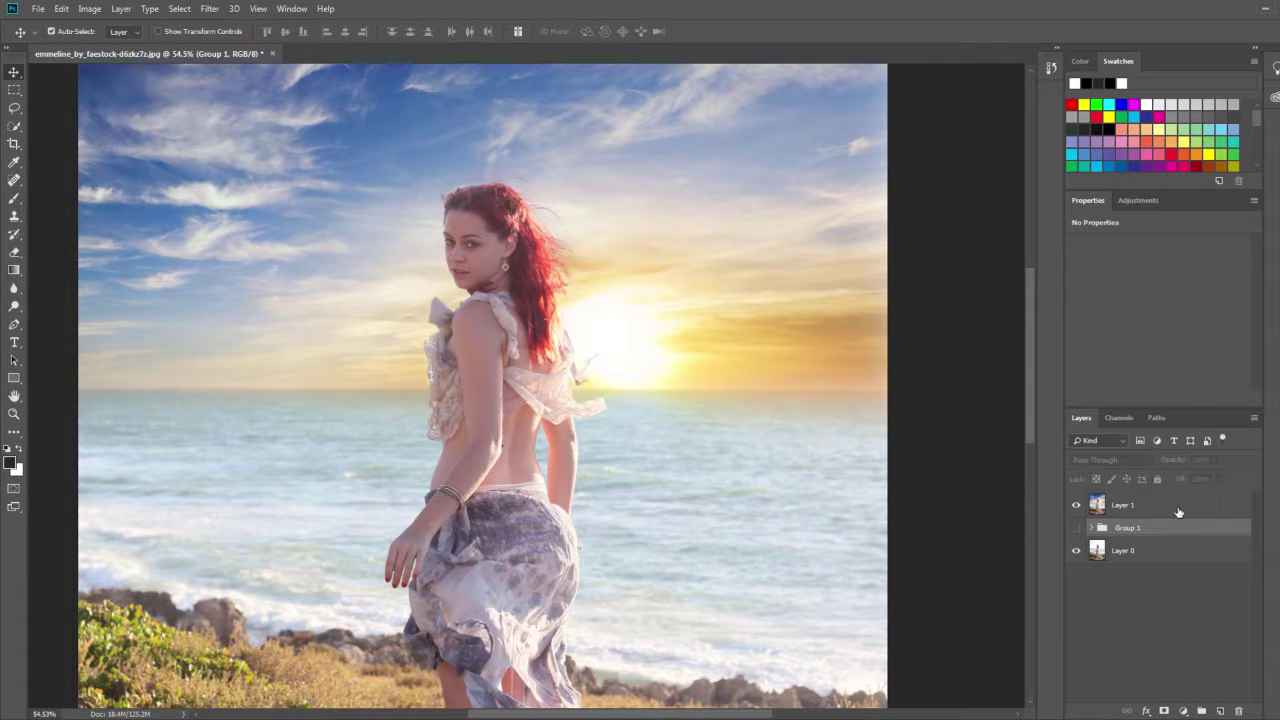
click(1178, 508)
click(14, 108)
scroll(405, 210, up, 4)
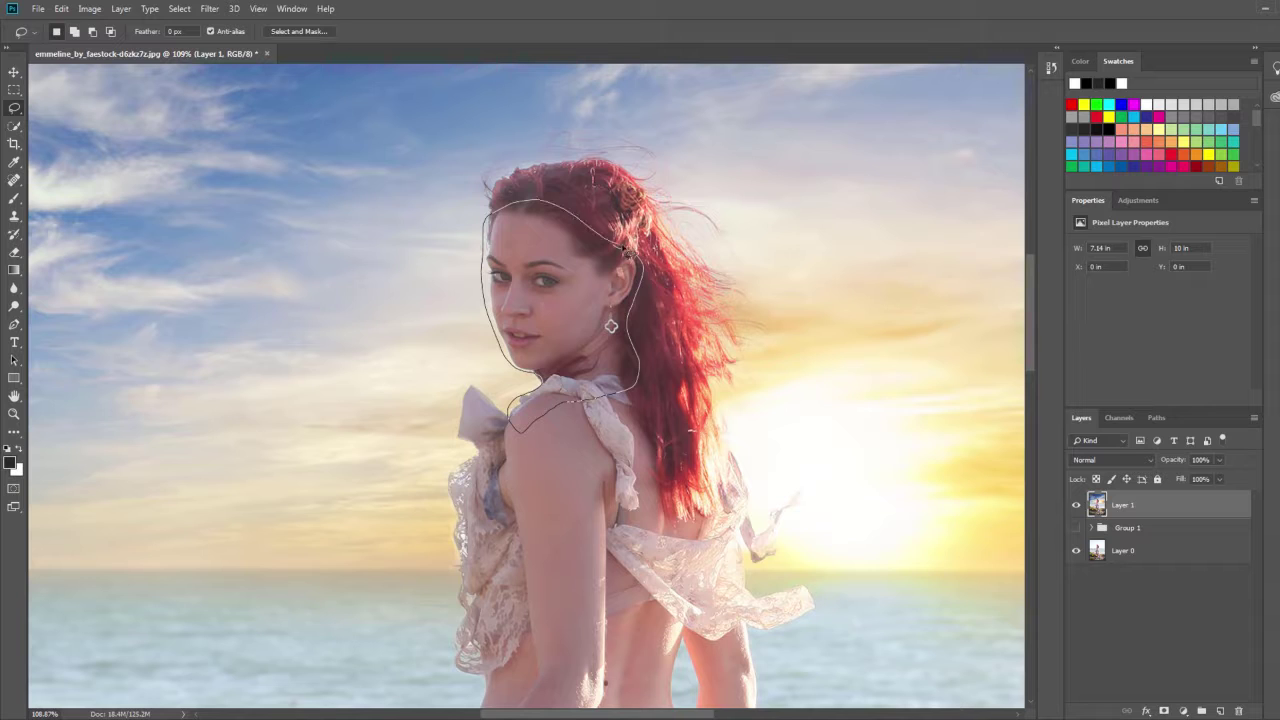
Lasso the woman's face, upper hair and neck down to the shoulder on Layer 1
drag(624, 250, 625, 248)
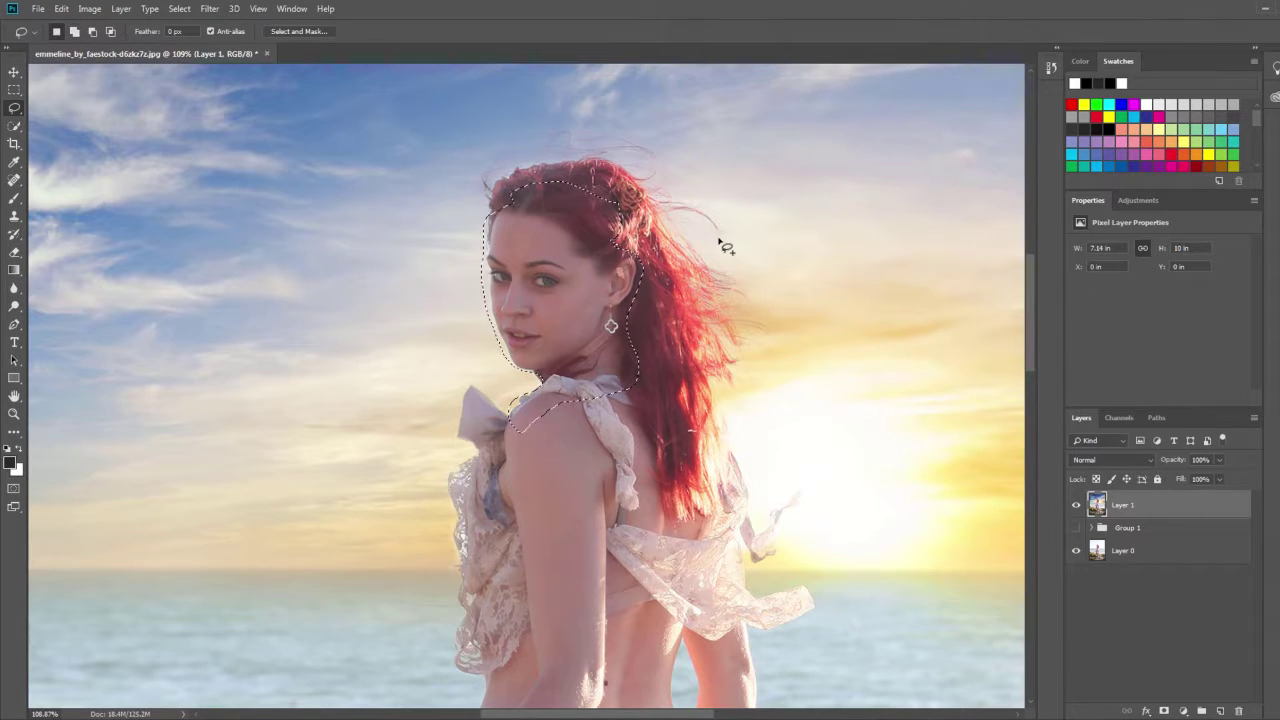
scroll(611, 325, down, 3)
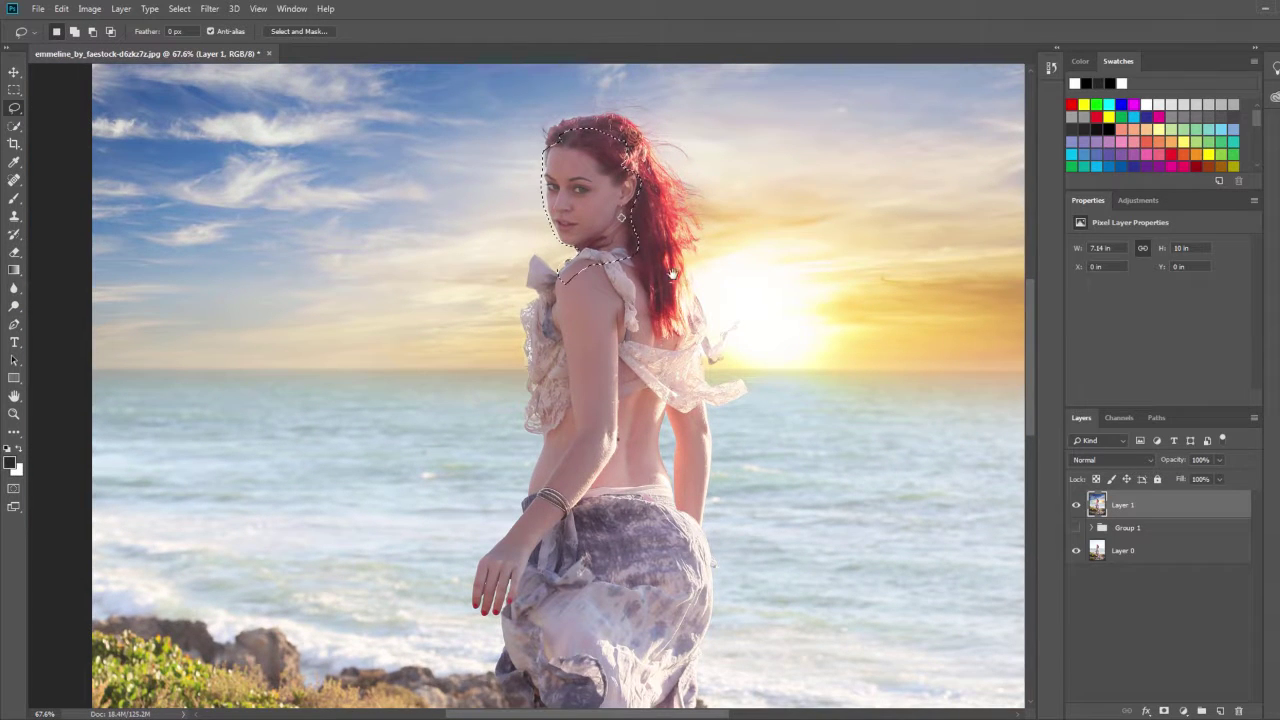
drag(647, 232, 643, 276)
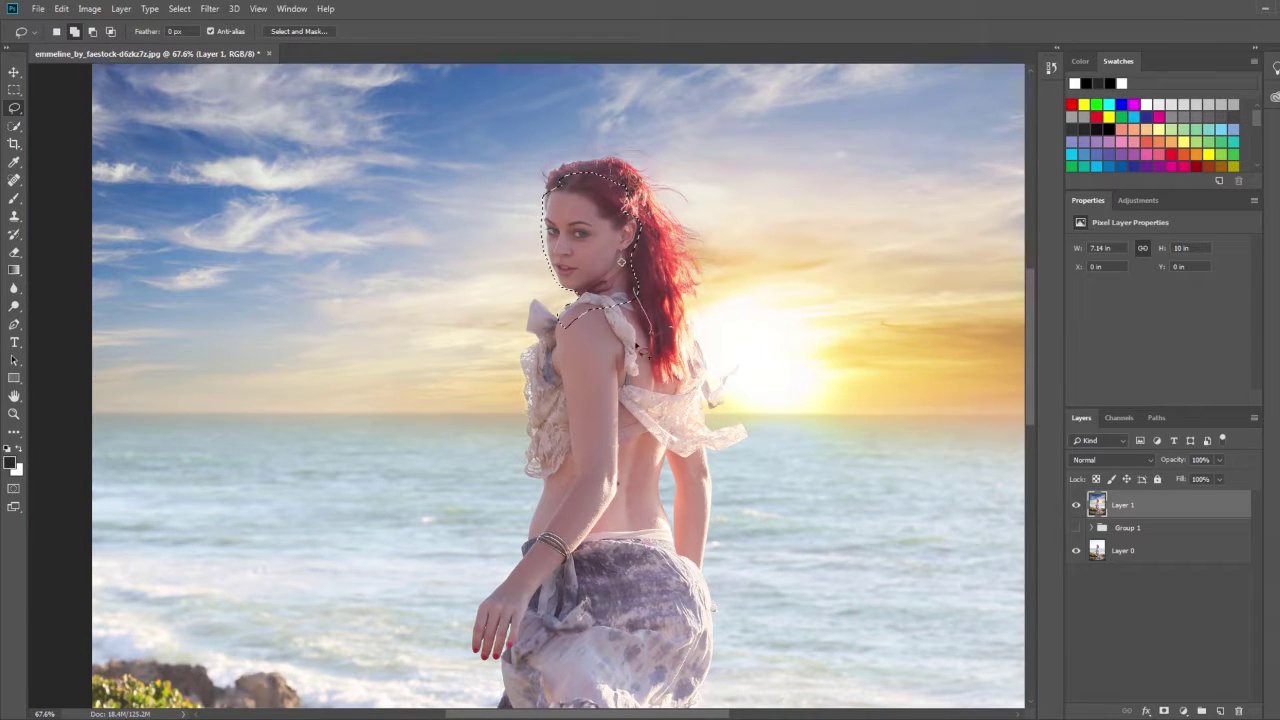
scroll(665, 318, up, 1)
scroll(660, 316, up, 1)
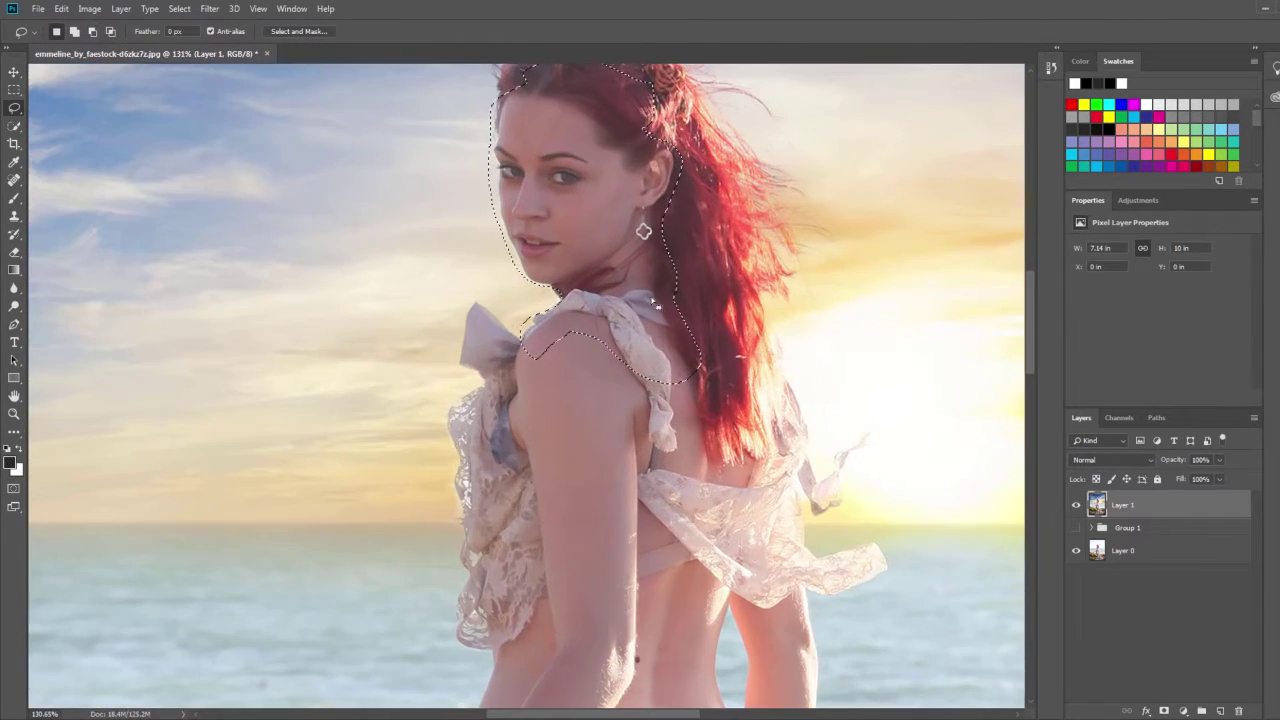
scroll(650, 313, up, 1)
scroll(645, 311, up, 1)
drag(645, 311, 646, 331)
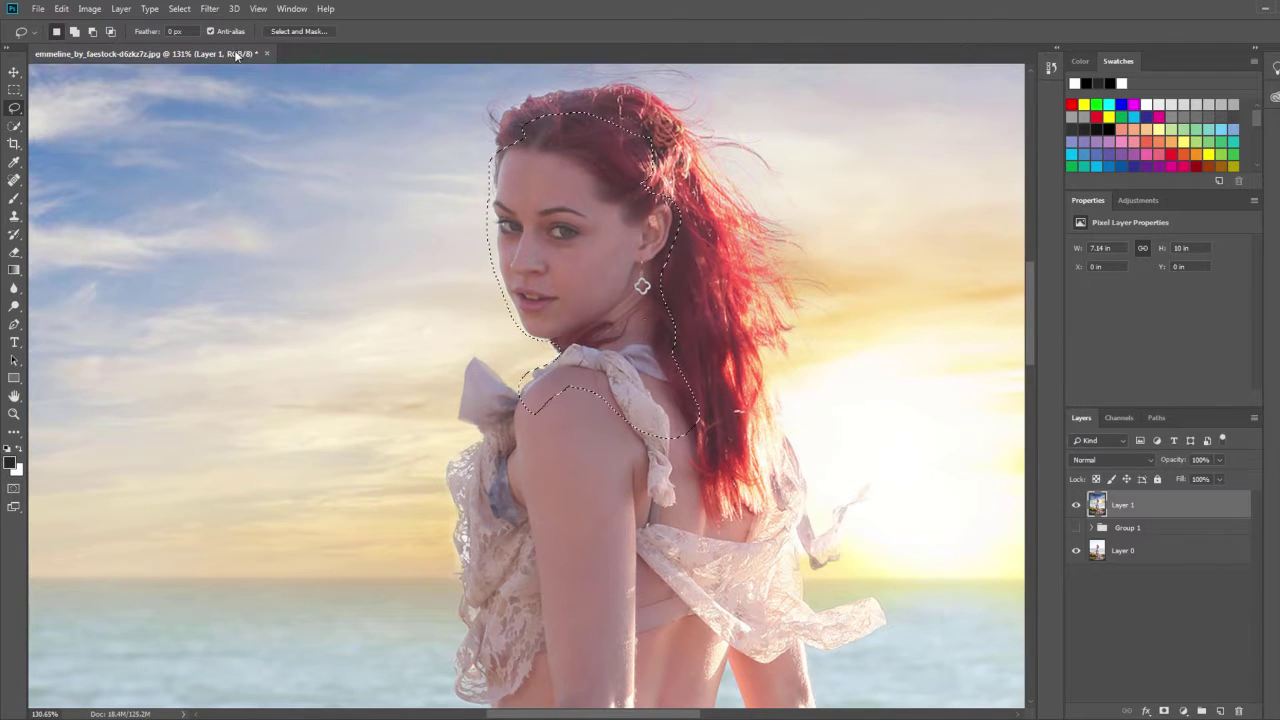
Feather the selection 25 px and add a Levels adjustment with white input at 225
click(179, 8)
mouse_move(191, 205)
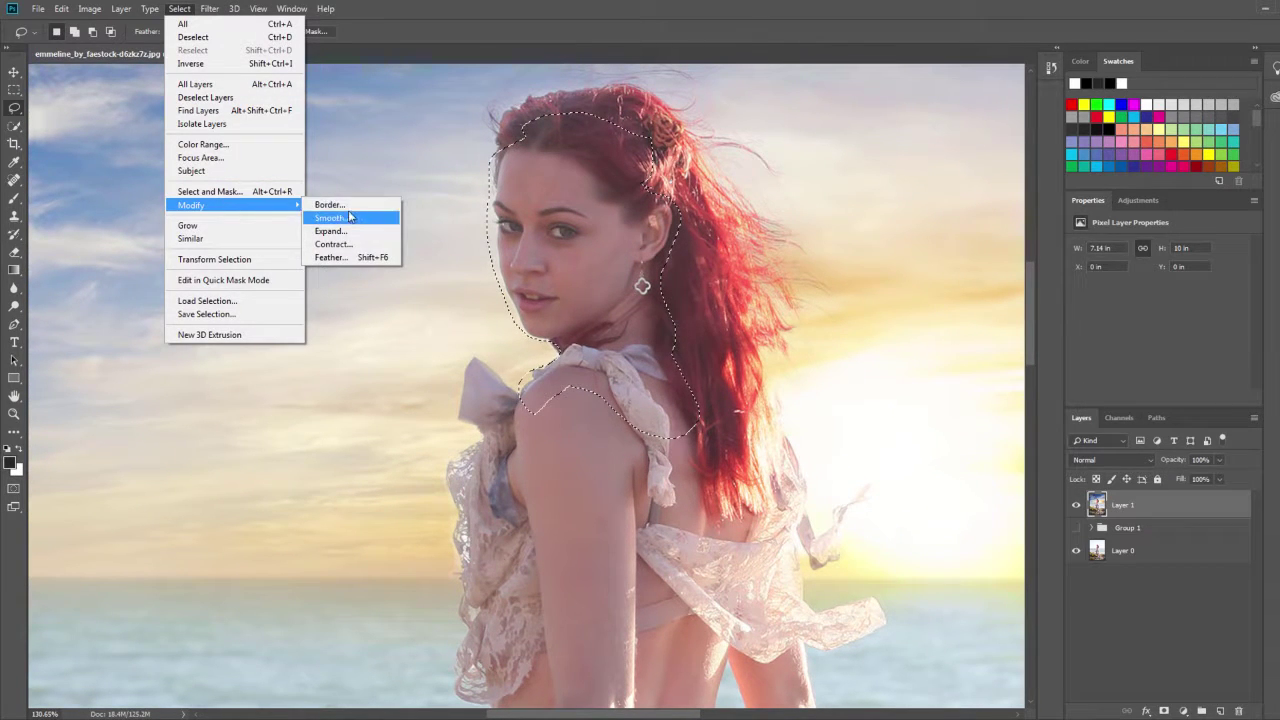
click(349, 258)
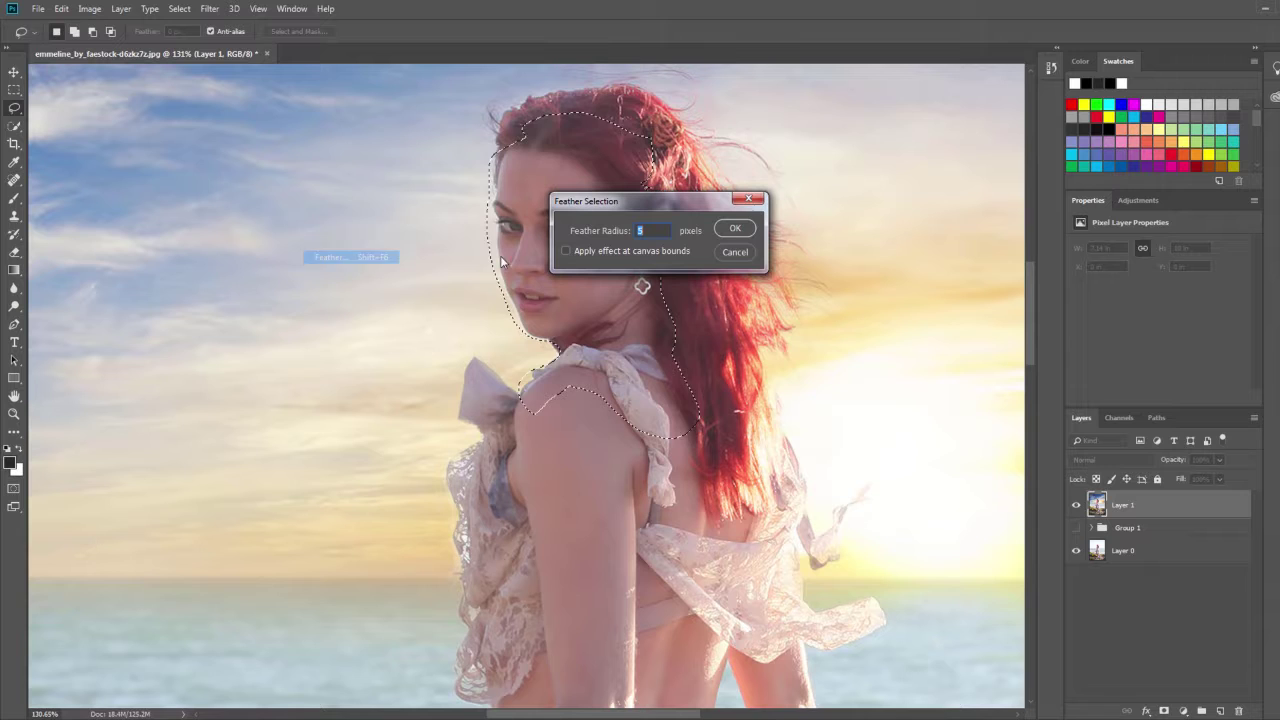
click(735, 228)
click(1183, 711)
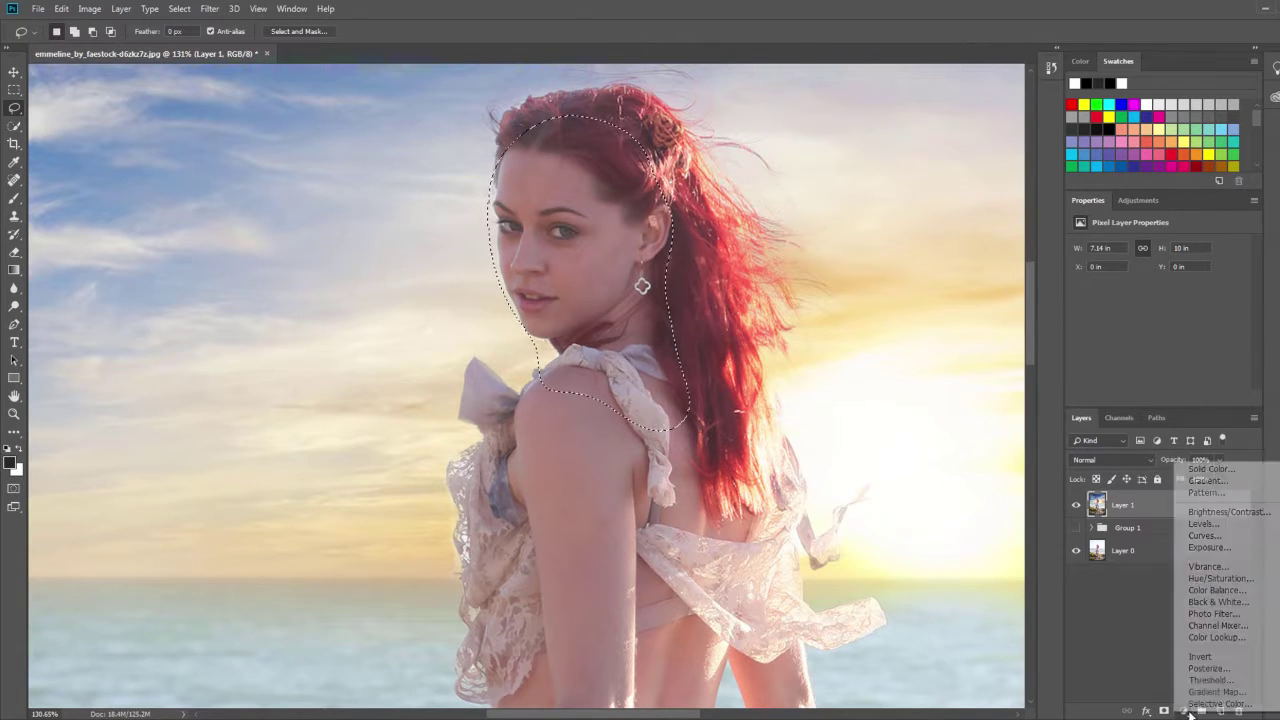
click(1215, 527)
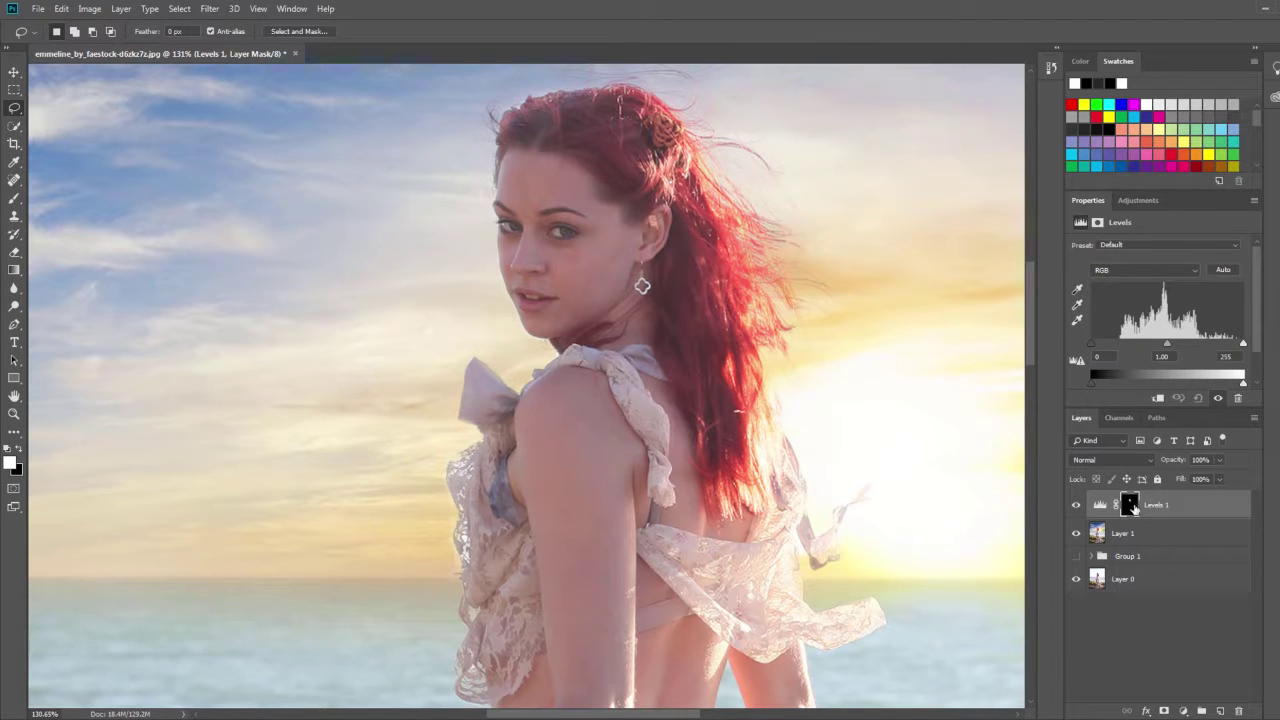
drag(1238, 343, 1161, 346)
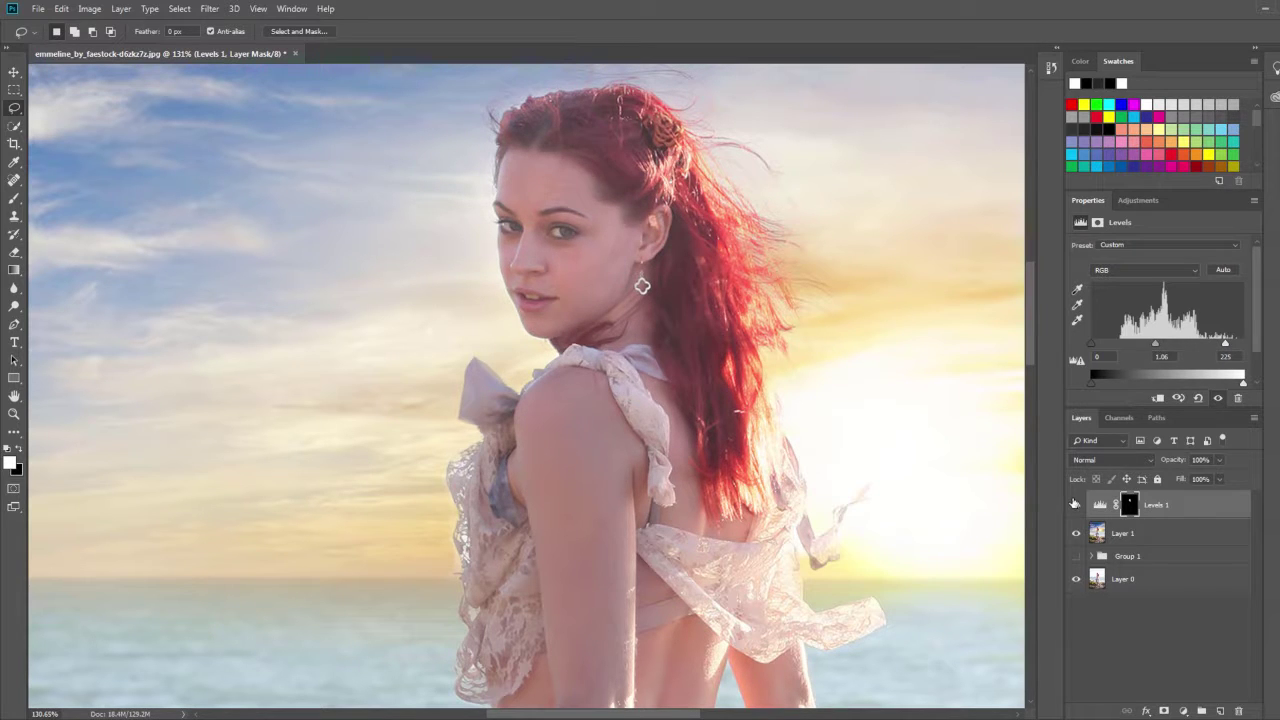
Toggle Levels 1 off and on to compare the brightened face
click(1075, 504)
click(1075, 504)
click(14, 72)
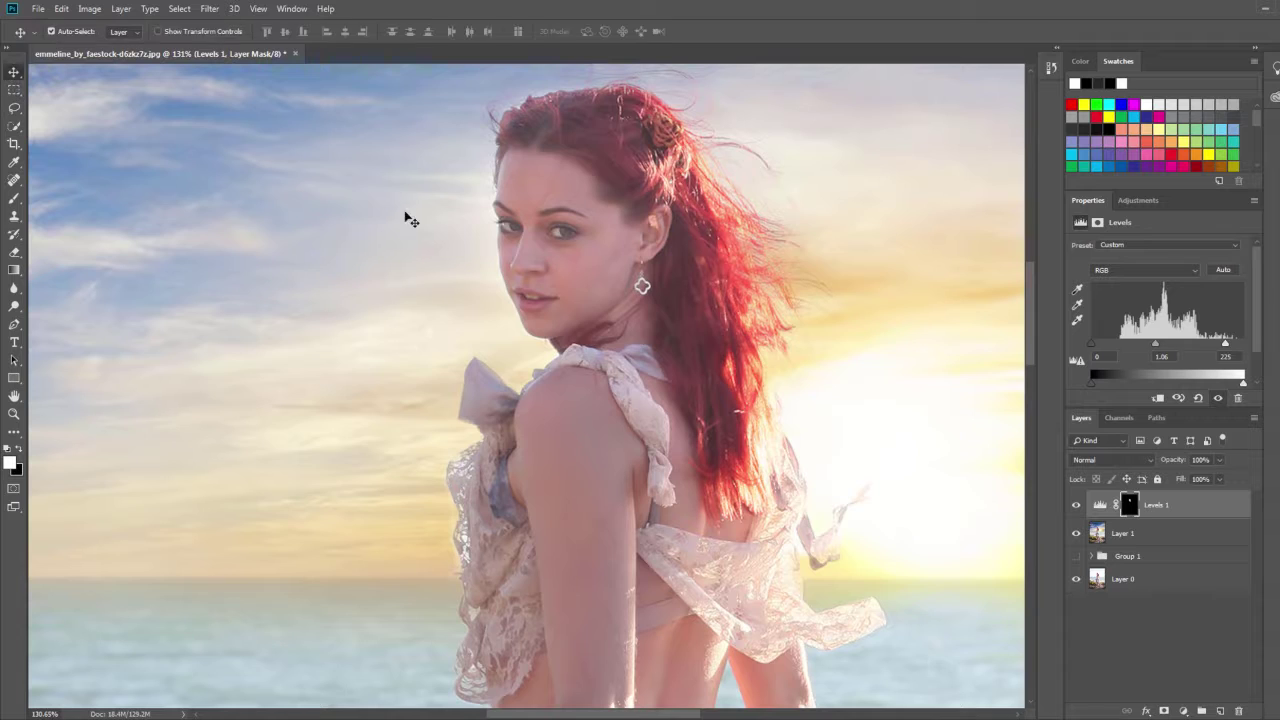
scroll(522, 370, down, 3)
scroll(535, 370, down, 2)
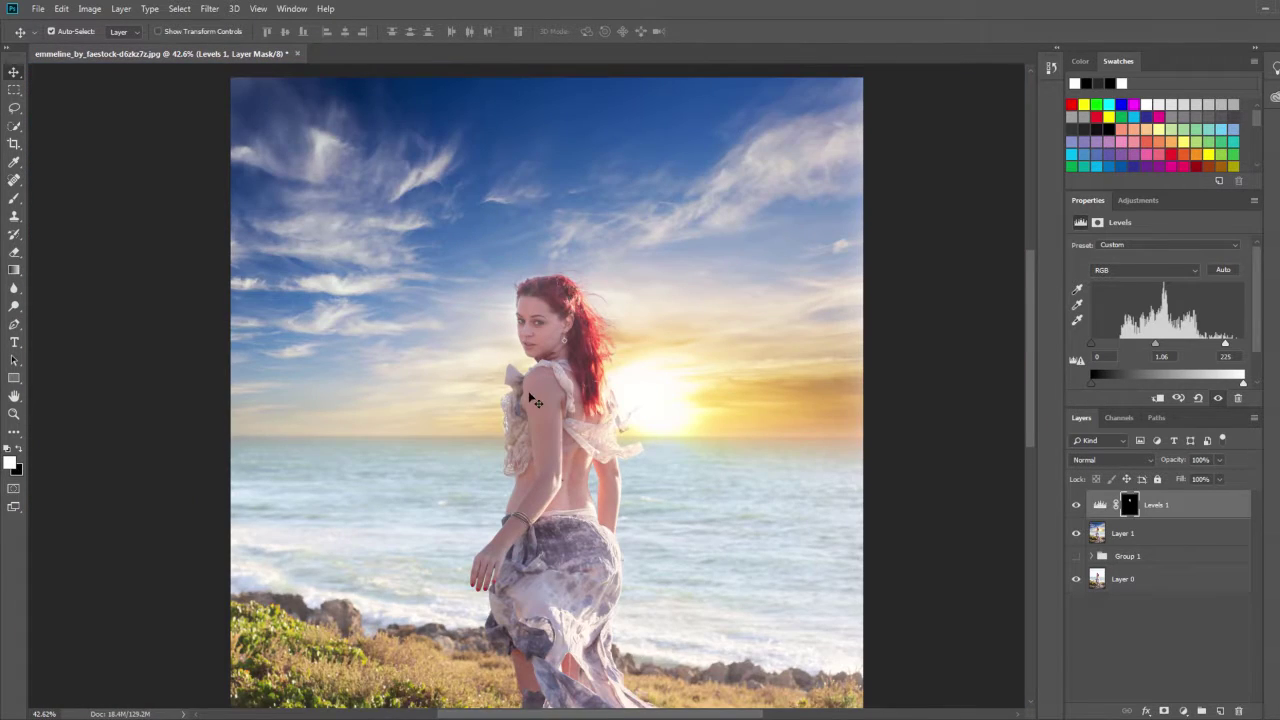
scroll(535, 400, down, 3)
scroll(530, 235, up, 2)
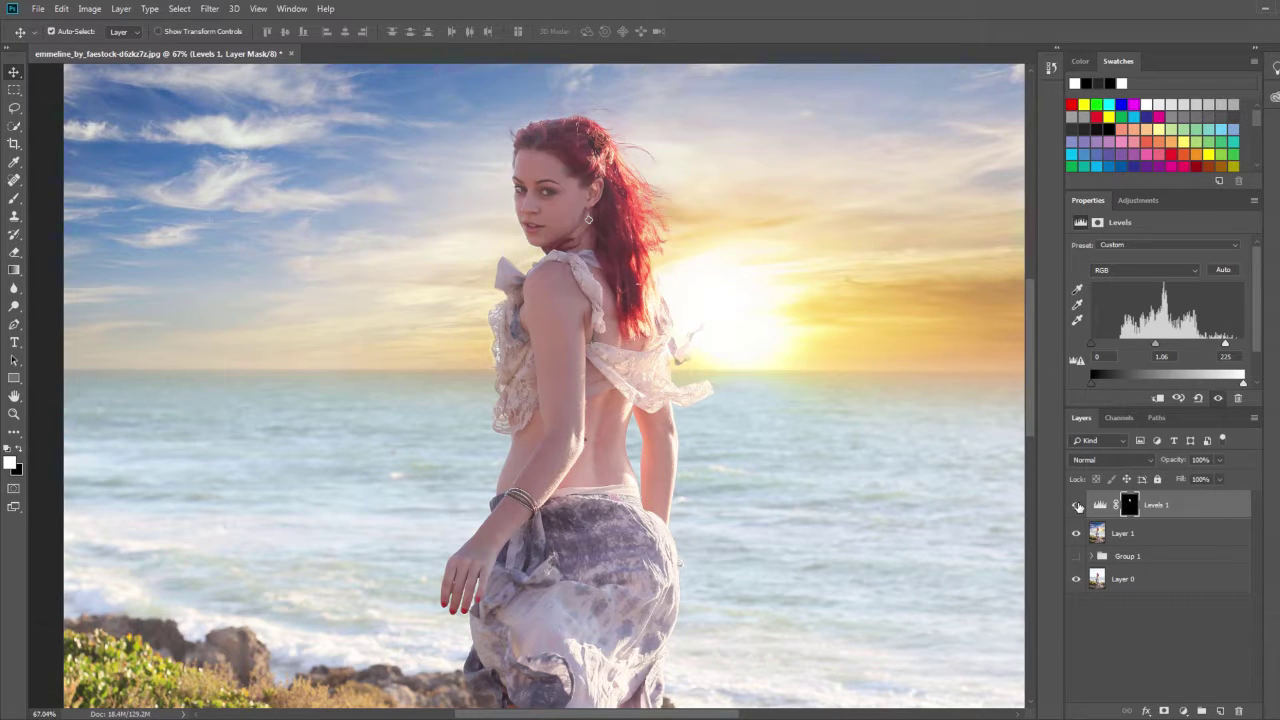
Paint black on the Levels 1 mask along the face's left edge with the Brush
click(1129, 505)
alt+click(1129, 505)
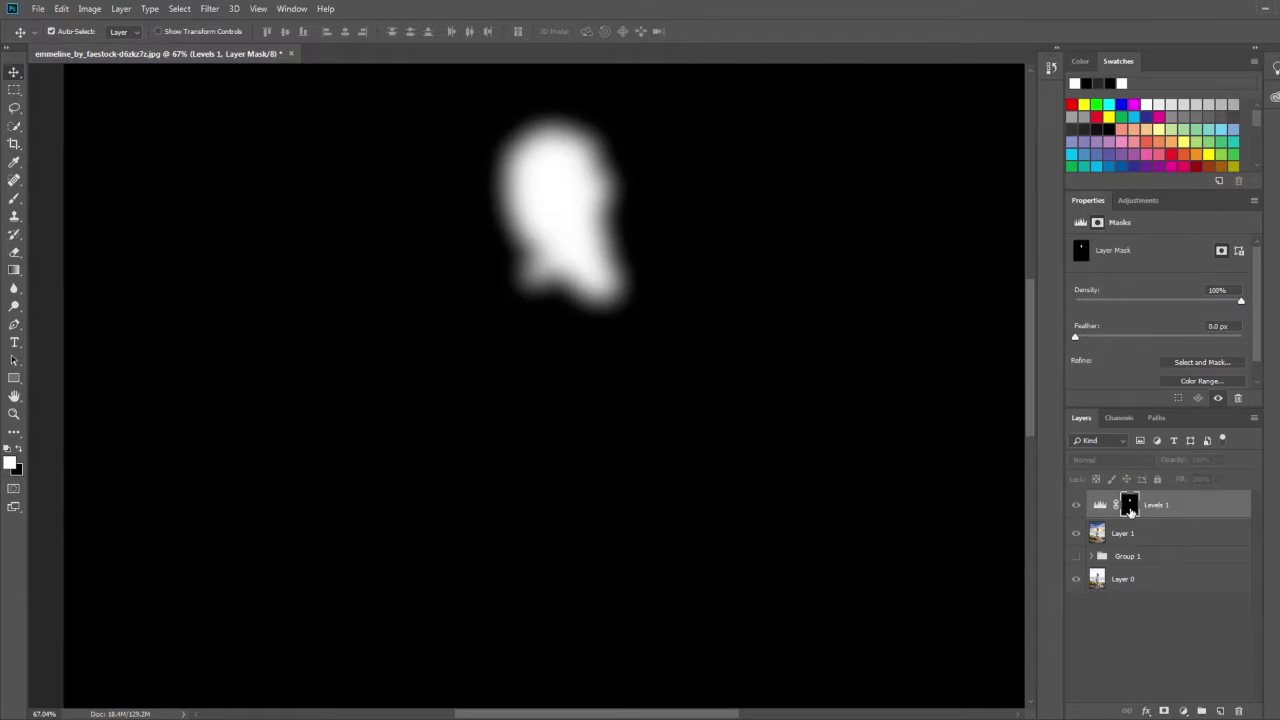
alt+click(1129, 505)
scroll(666, 223, up, 3)
scroll(666, 223, up, 2)
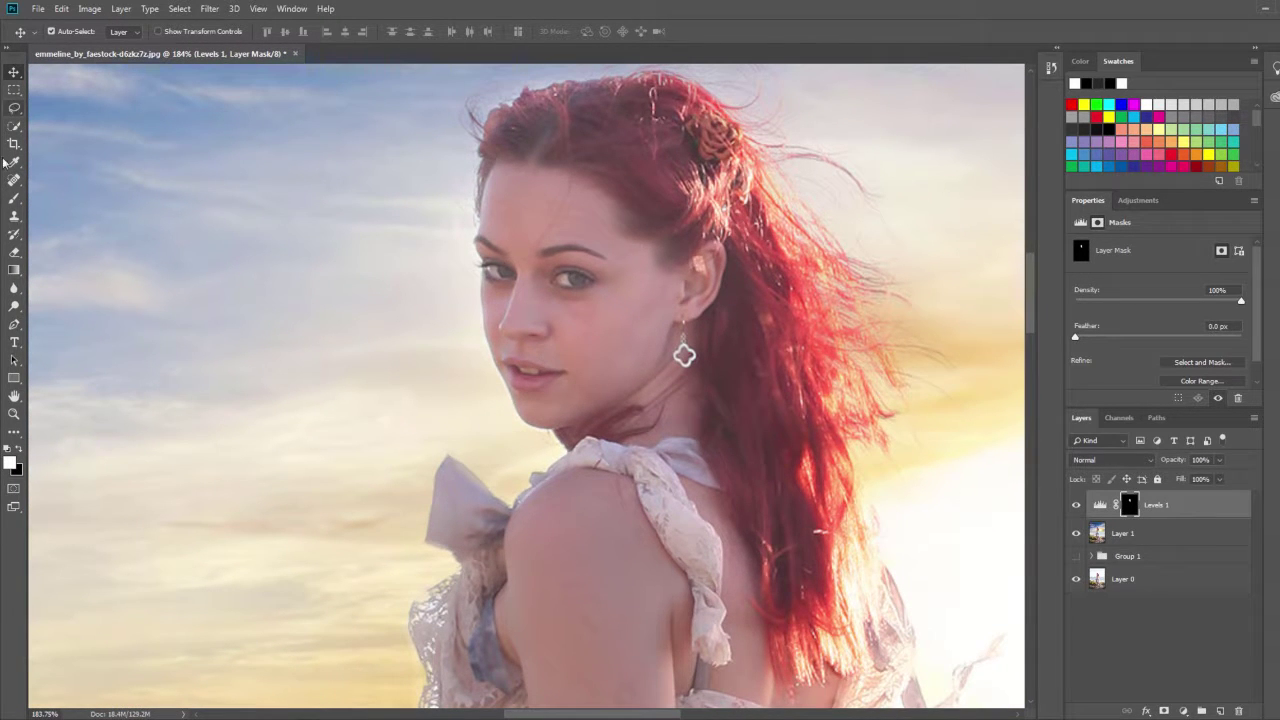
click(14, 198)
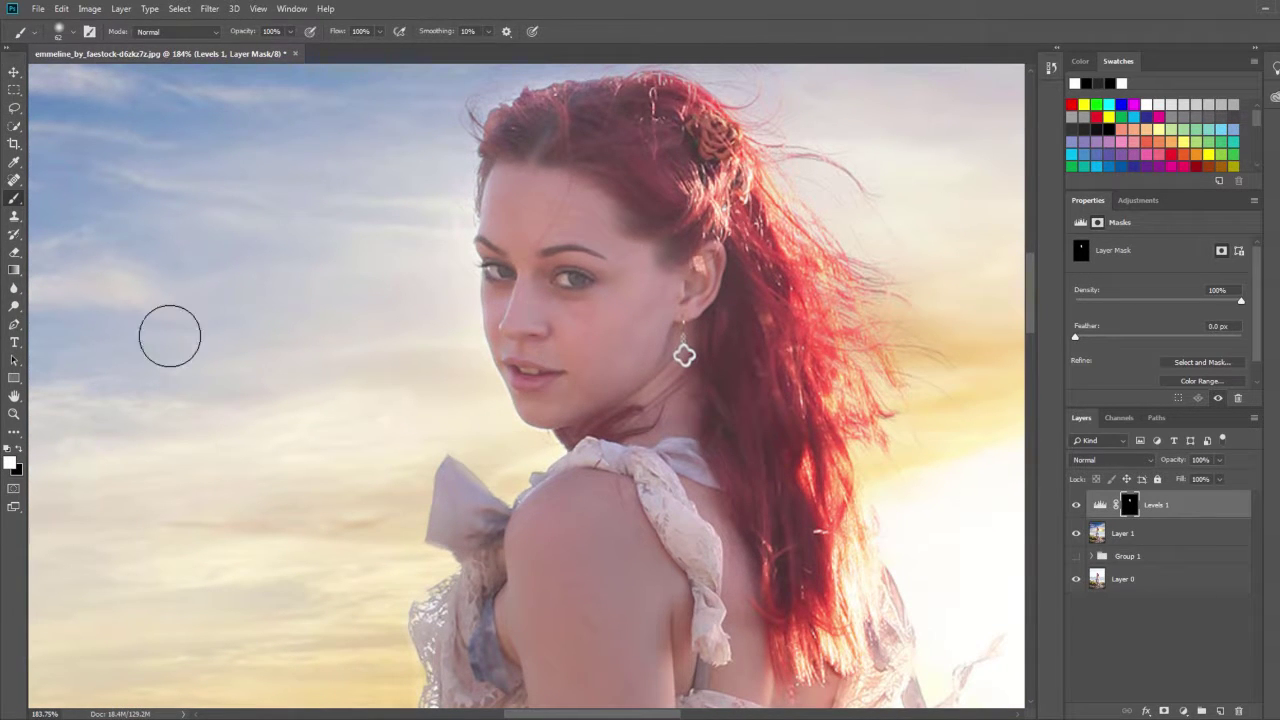
click(18, 449)
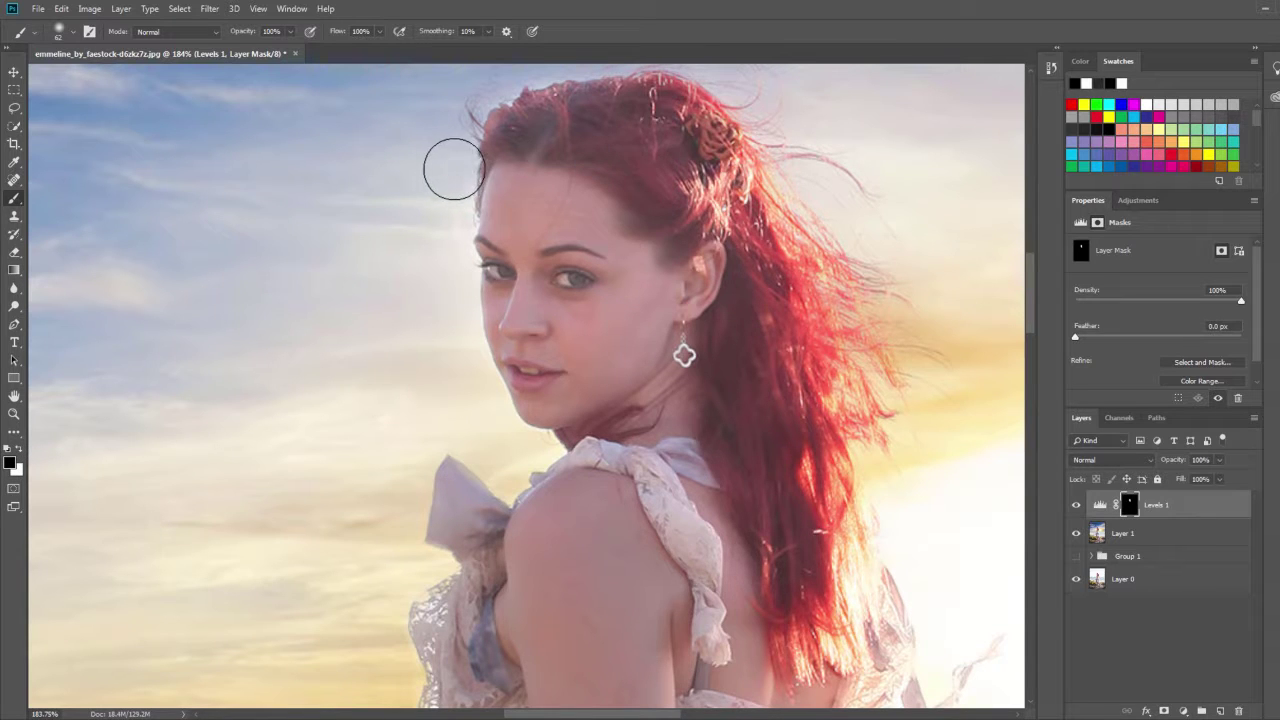
mouse_move(450, 218)
mouse_down()
mouse_move(469, 406)
mouse_move(496, 435)
mouse_up()
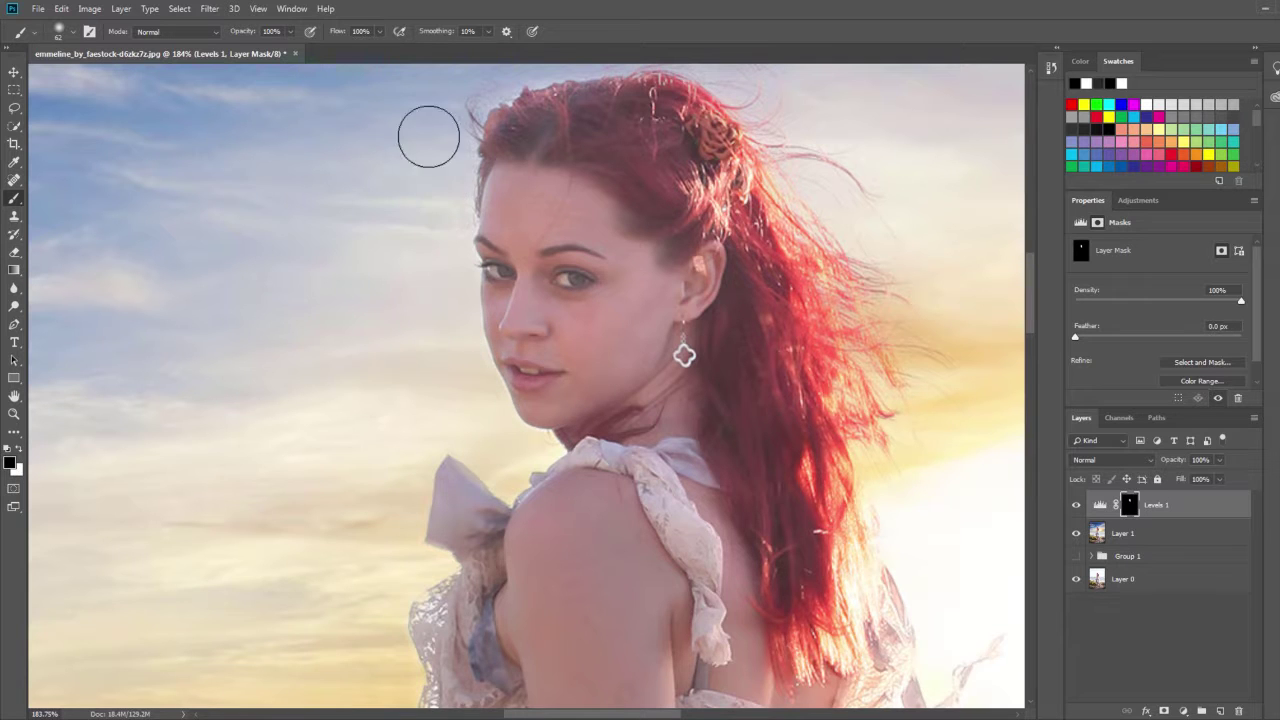
Toggle Levels 1 off and on to compare the face, then frame the whole figure
scroll(490, 155, down, 2)
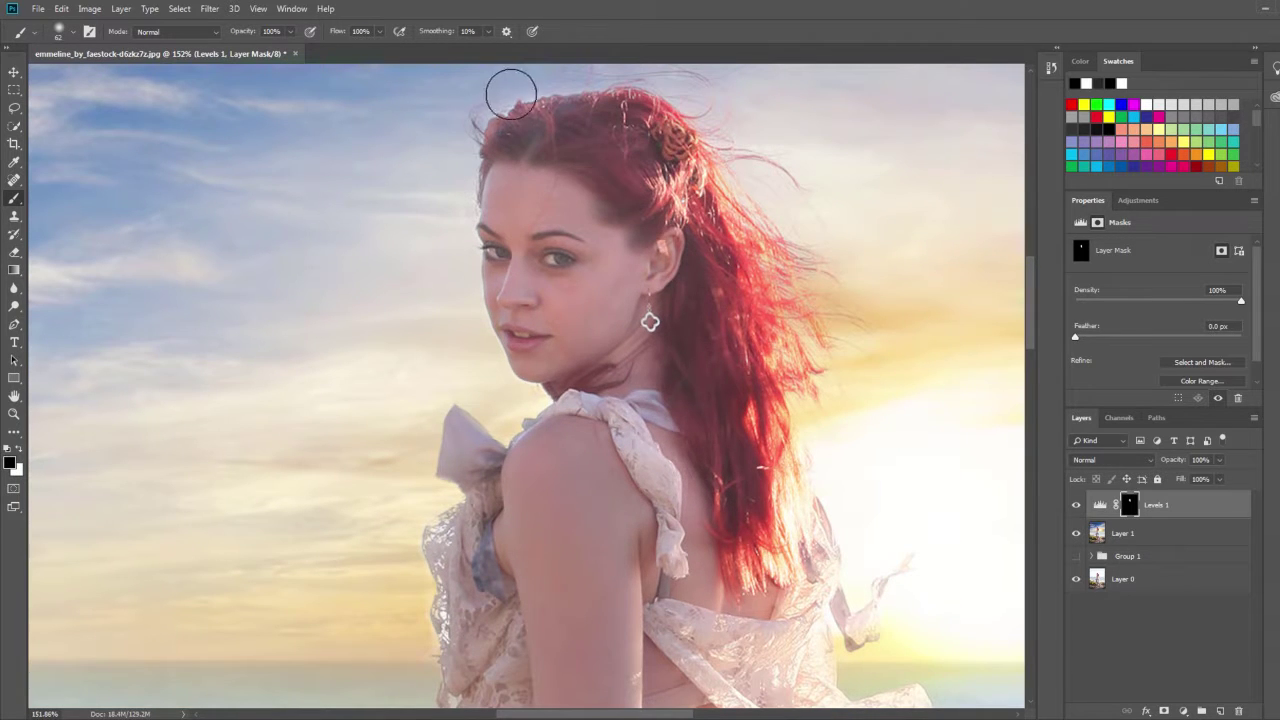
scroll(545, 217, down, 2)
scroll(545, 217, down, 2)
scroll(560, 235, down, 1)
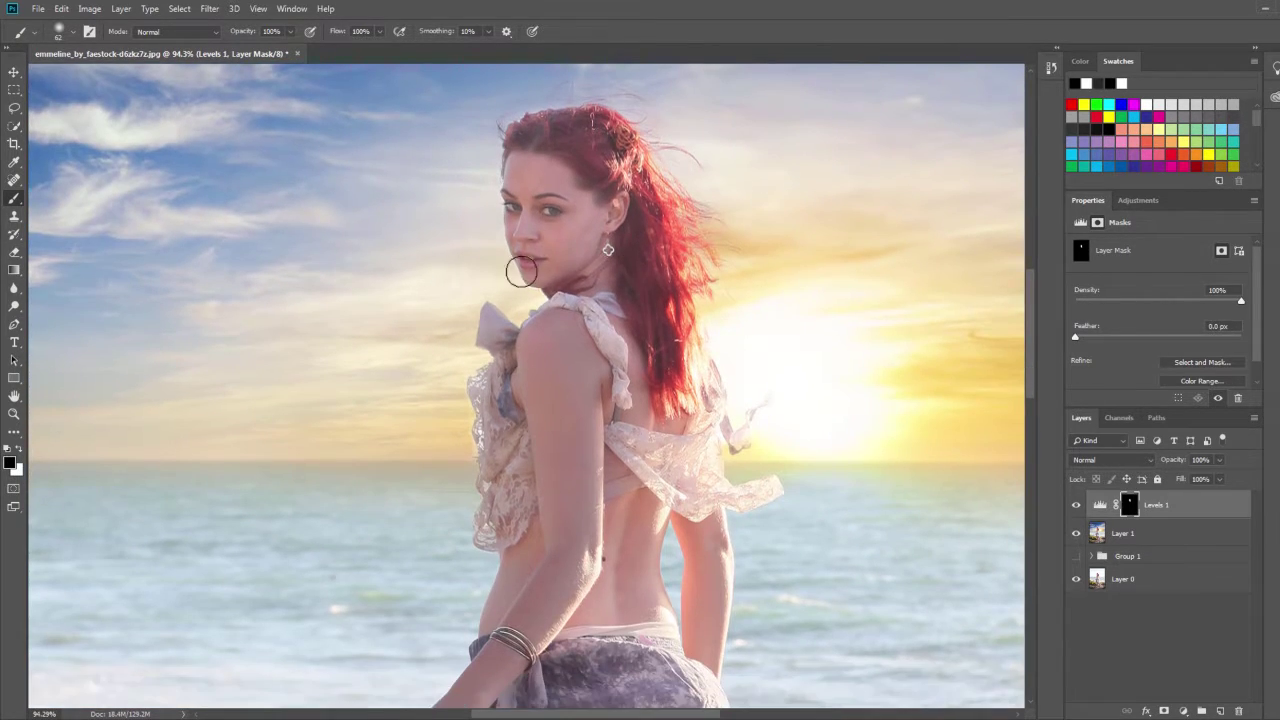
click(1076, 506)
click(1075, 507)
scroll(660, 378, down, 1)
scroll(600, 330, down, 1)
drag(569, 263, 577, 326)
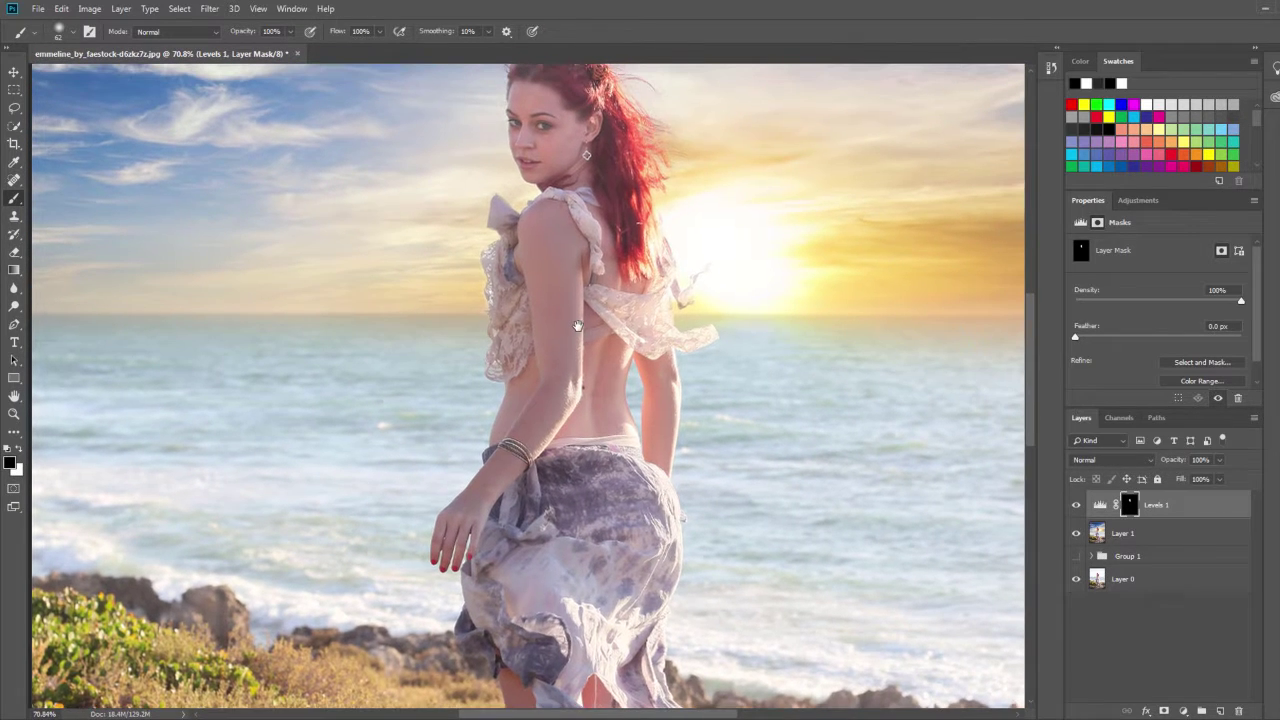
Paint white at 50% with a larger brush over the arm, shoulder and back, then zoom out
click(20, 451)
alt+right_click(557, 236)
drag(550, 230, 476, 512)
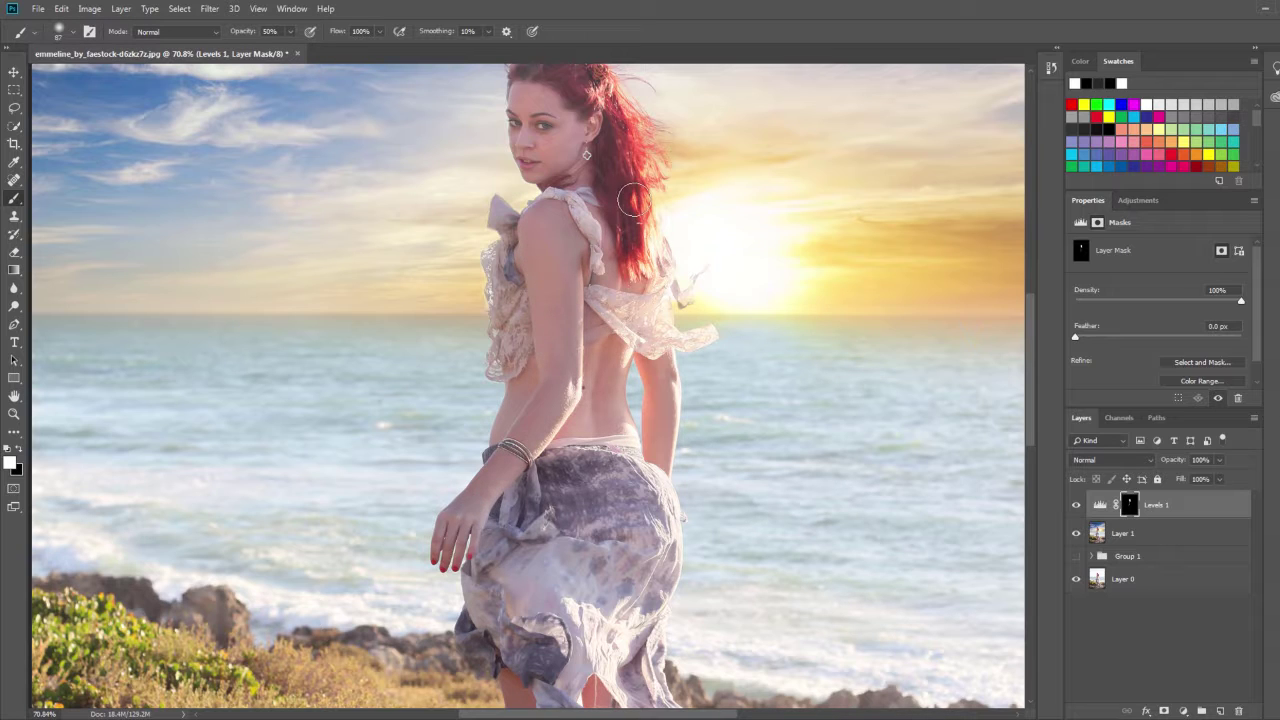
mouse_move(575, 273)
mouse_down()
mouse_move(638, 400)
mouse_move(624, 258)
mouse_move(623, 380)
mouse_move(606, 171)
mouse_move(585, 204)
mouse_up()
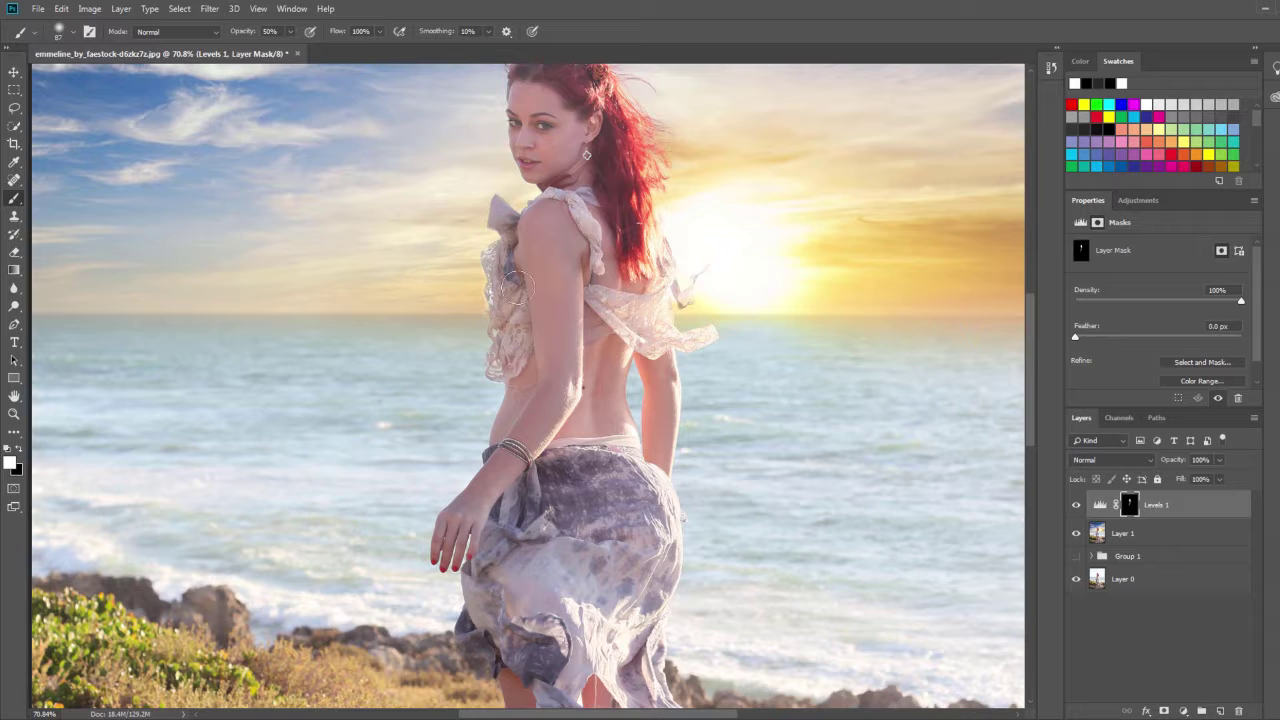
alt+scroll(538, 428, down, 2)
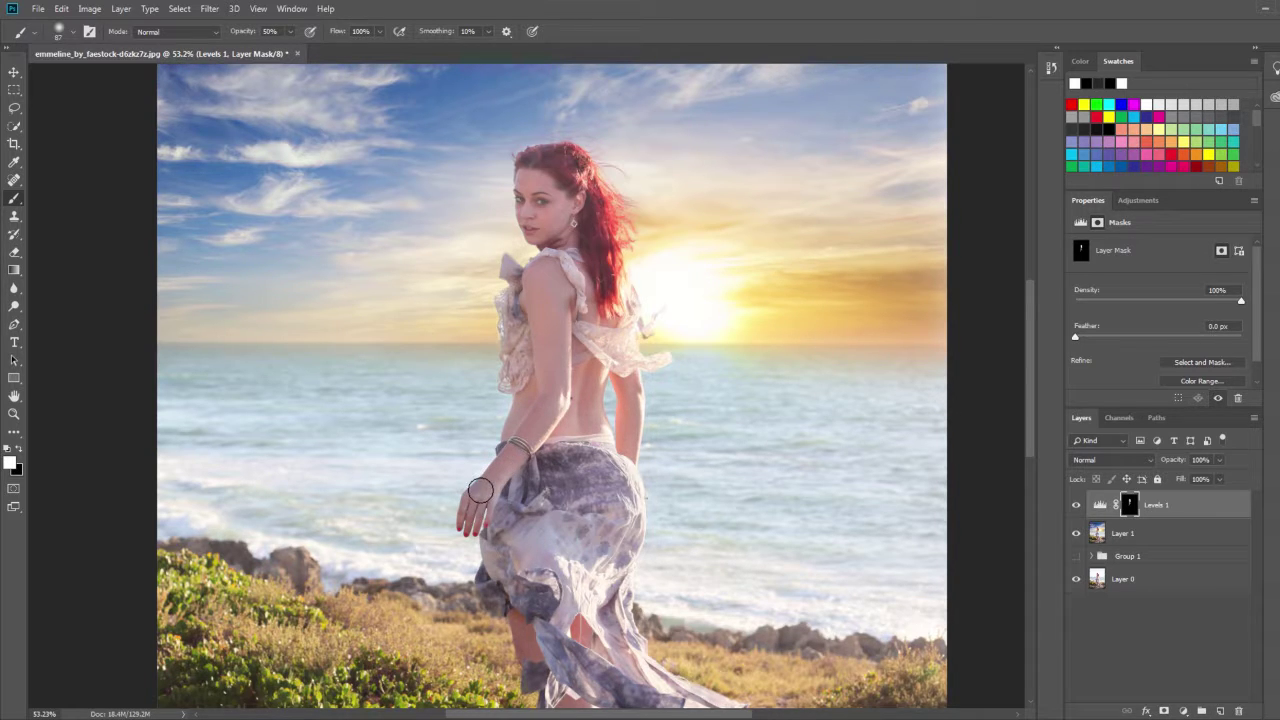
drag(638, 510, 629, 291)
scroll(629, 291, down, 3)
scroll(620, 430, down, 2)
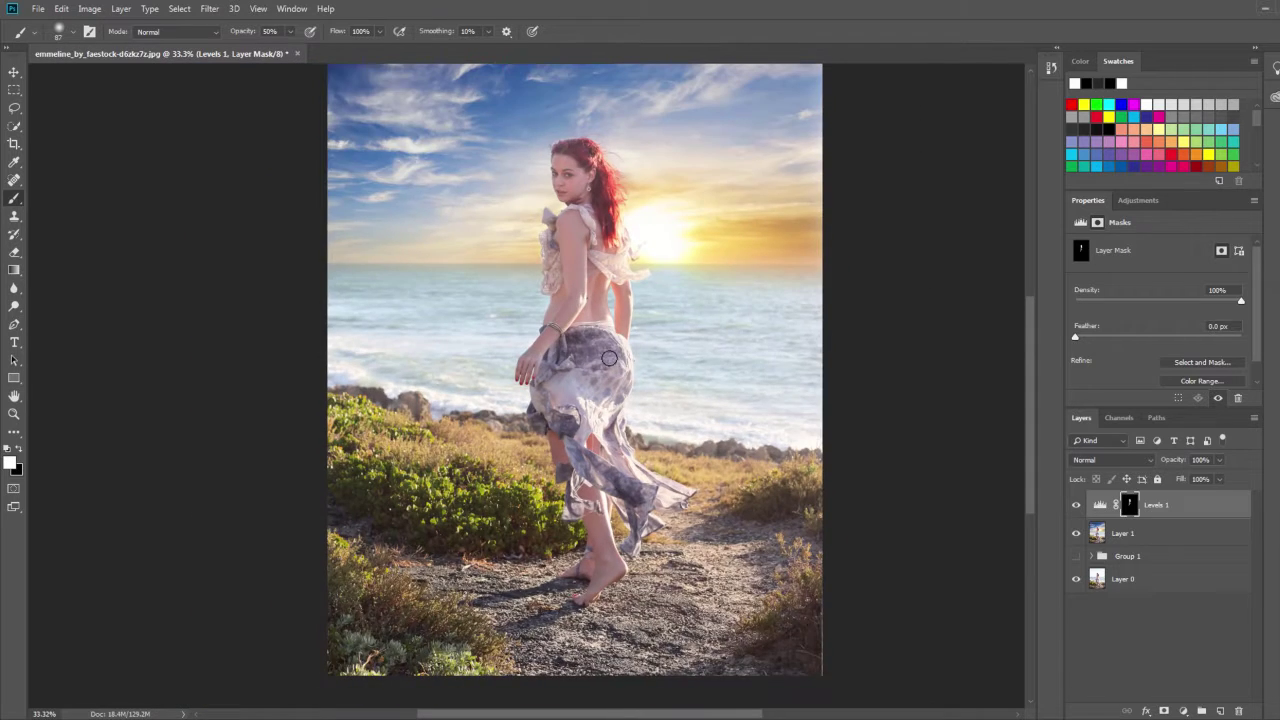
scroll(609, 359, down, 1)
scroll(531, 320, up, 1)
scroll(510, 289, up, 1)
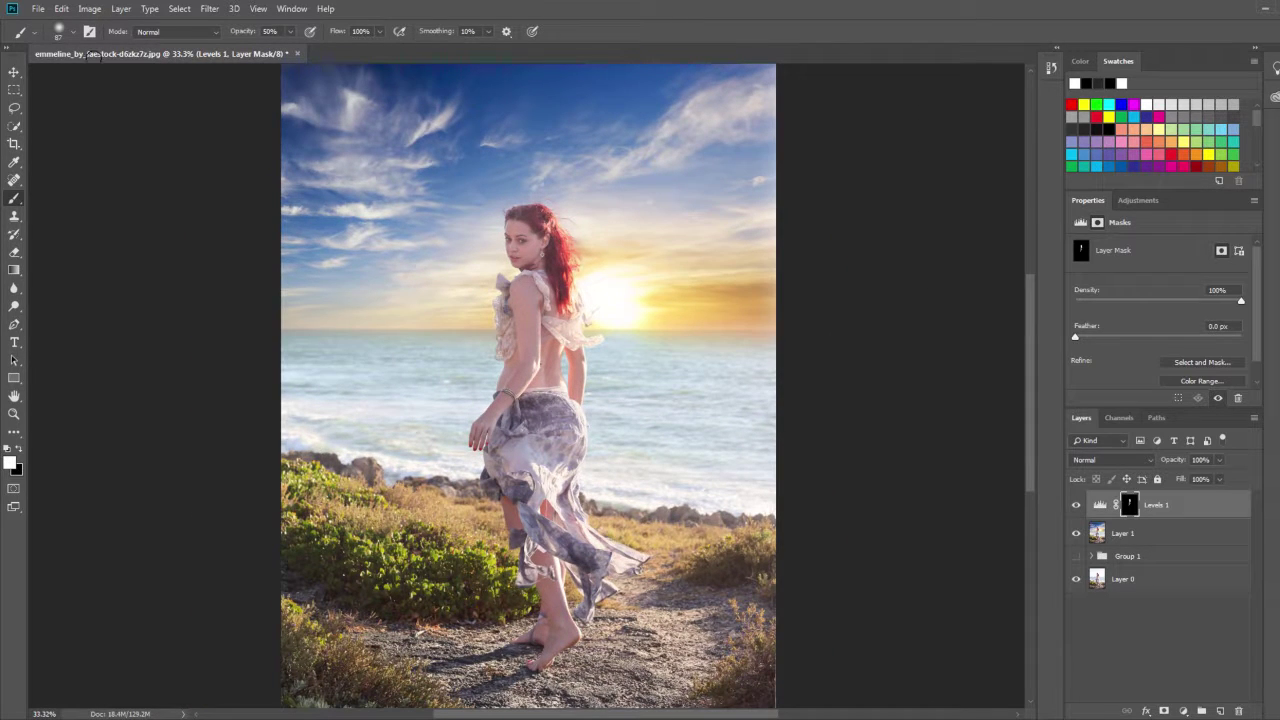
Clip the Levels 1 adjustment to Layer 1 so it affects only that layer
click(15, 72)
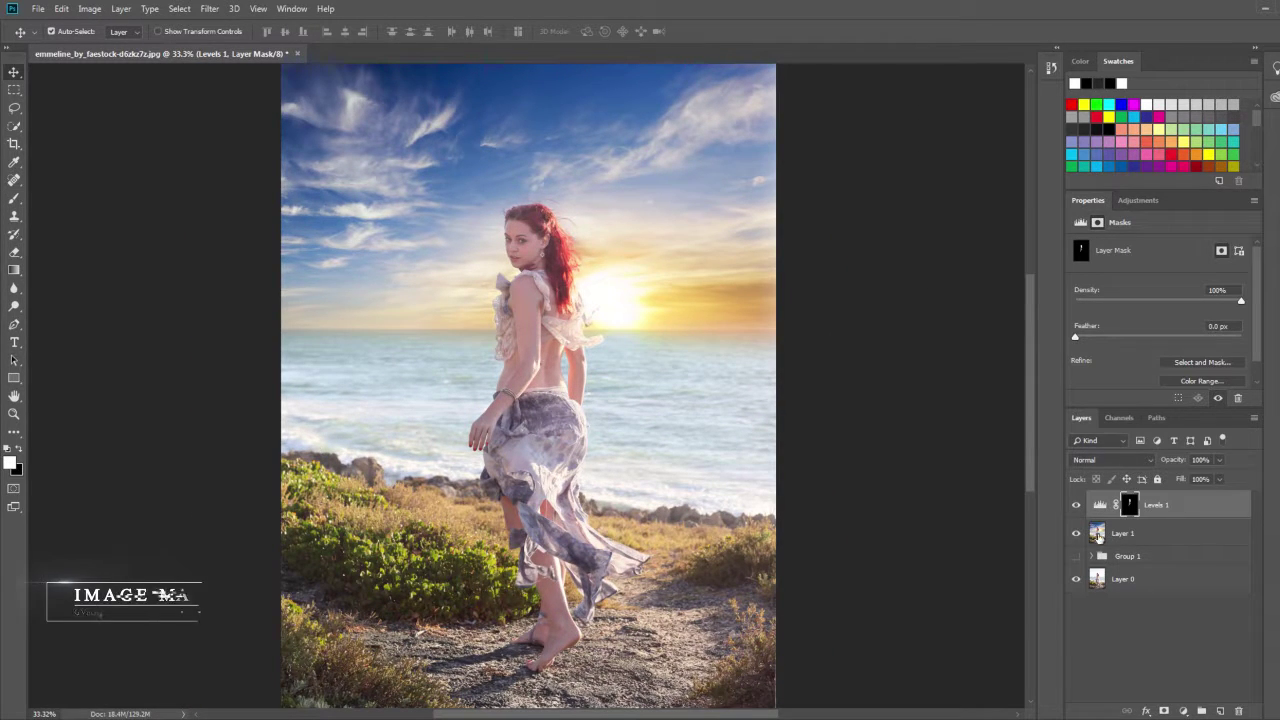
click(1110, 505)
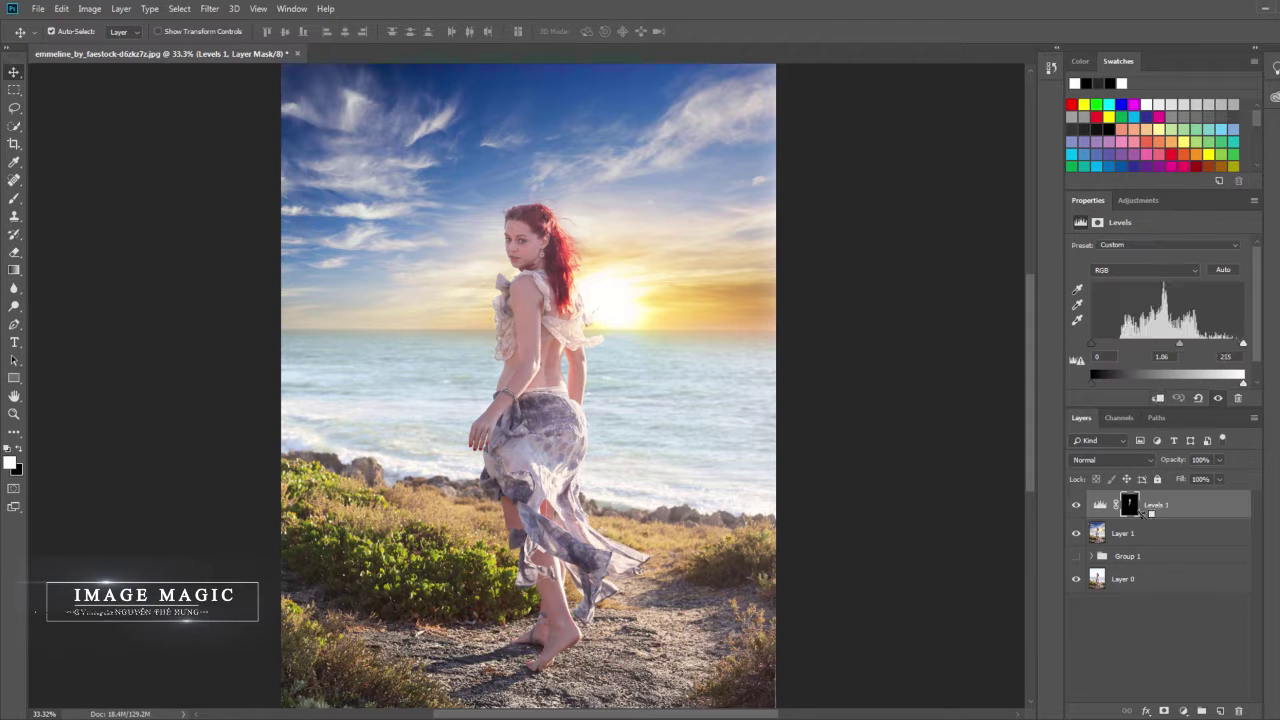
alt+click(1076, 519)
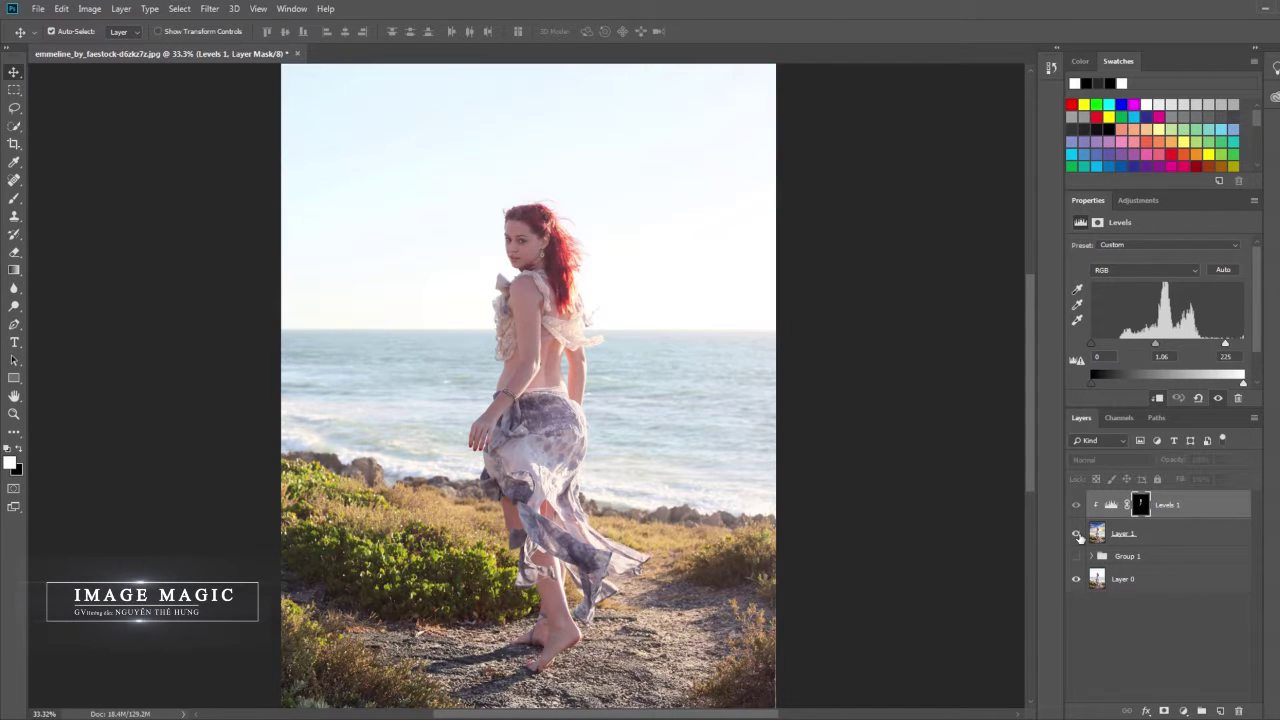
Compare with Layer 1 hidden and shown, fit the image to the window, then list new adjustment layer types
click(1078, 535)
click(1078, 535)
click(1078, 535)
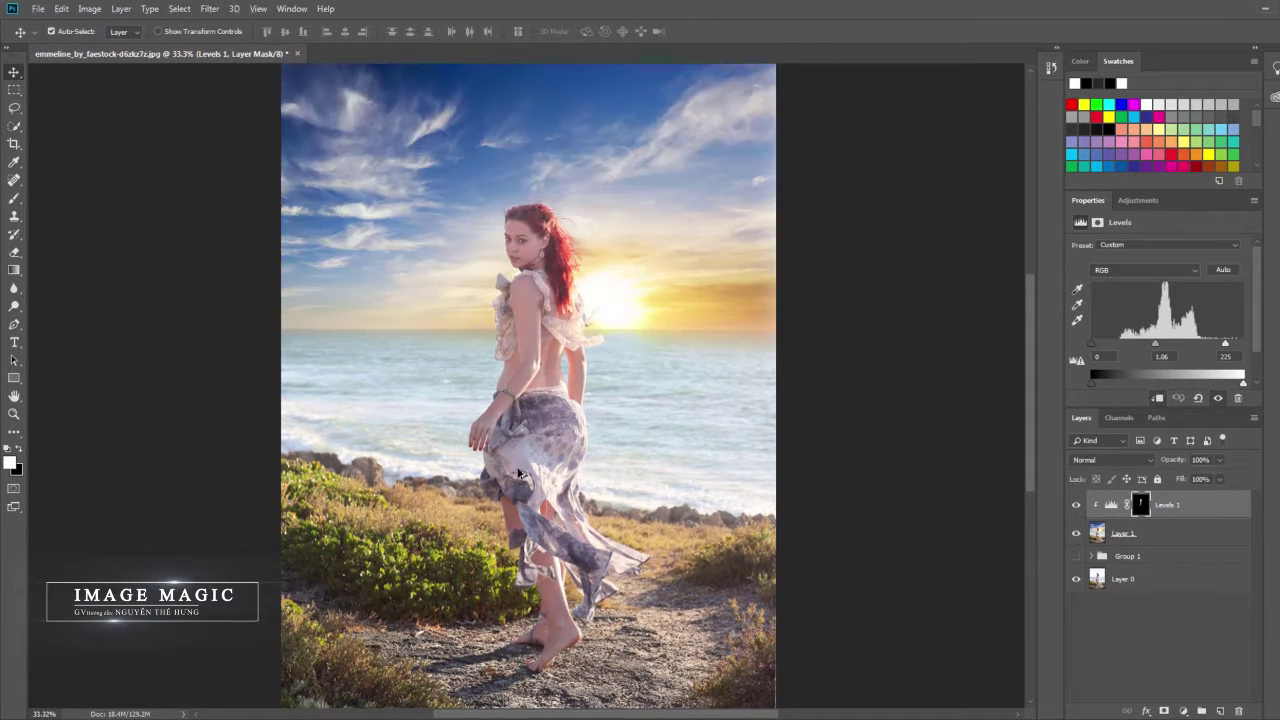
key(ctrl+0)
click(1181, 710)
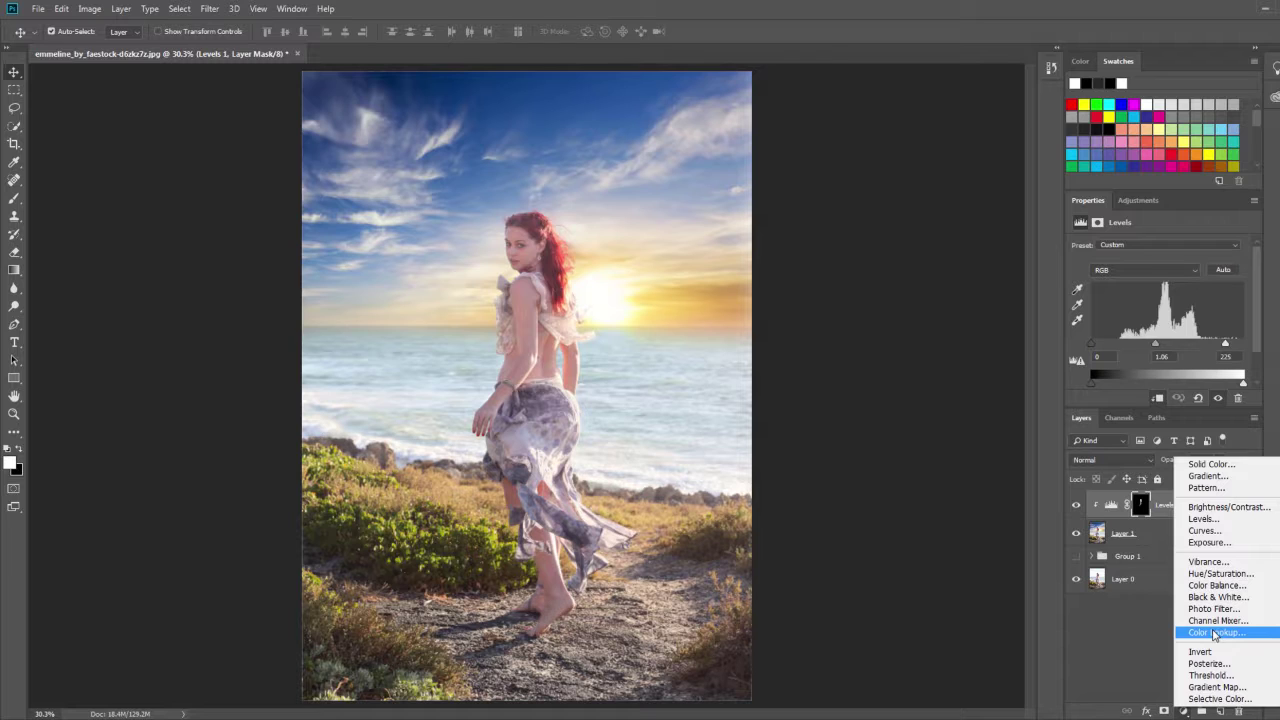
Add a Color Lookup layer and preview 3DLUT presets like LateSunset, TensionGreen and DropBlues
click(1214, 633)
click(1166, 244)
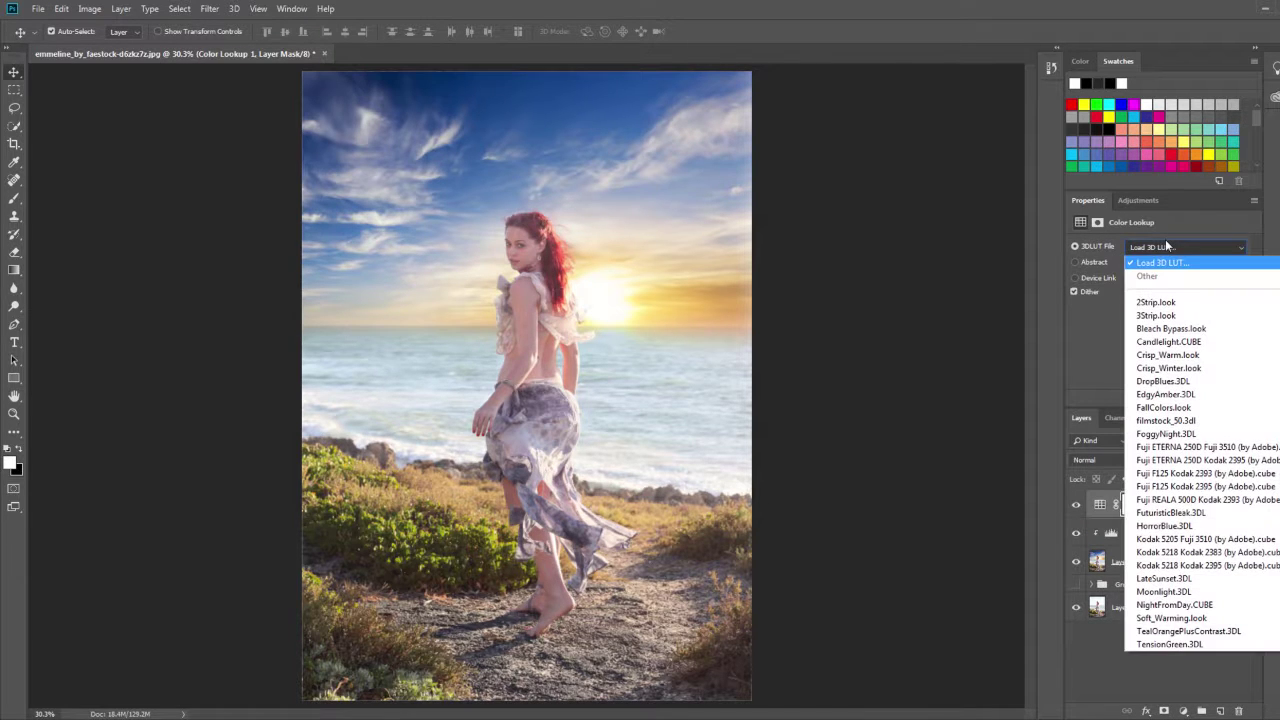
click(1160, 301)
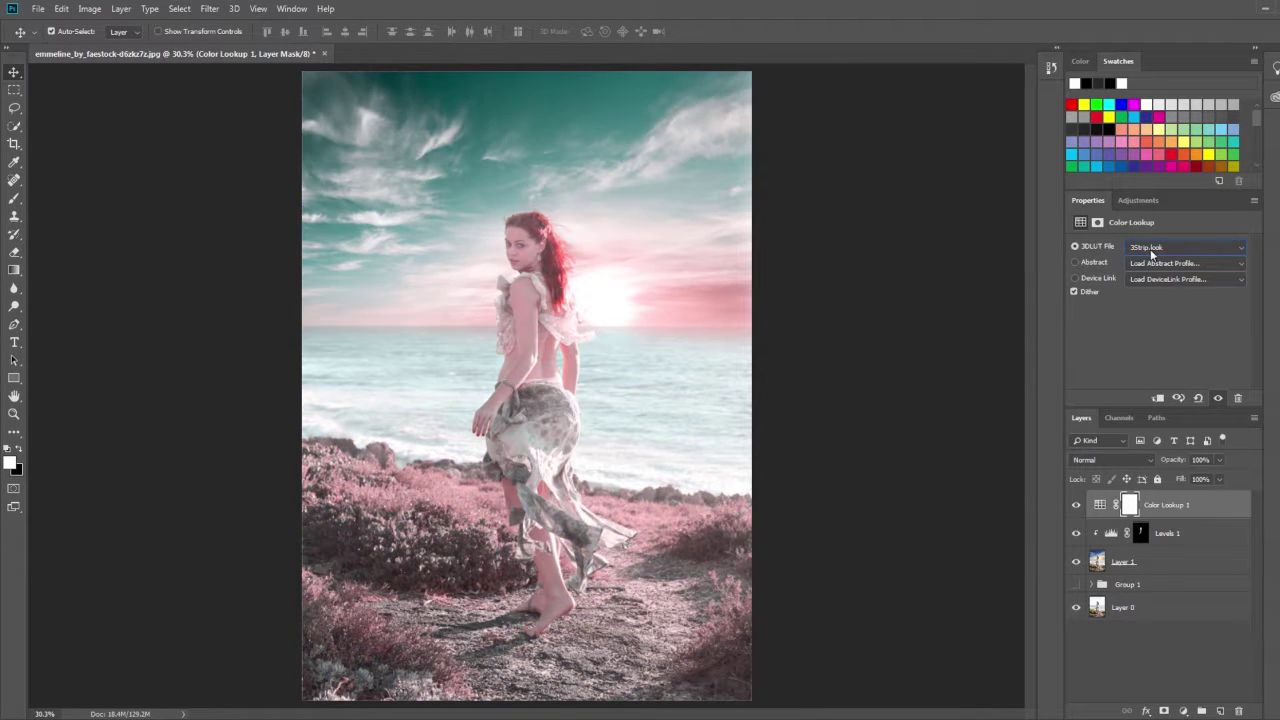
key(Down)
key(Down)
key(Down)
key(Down)
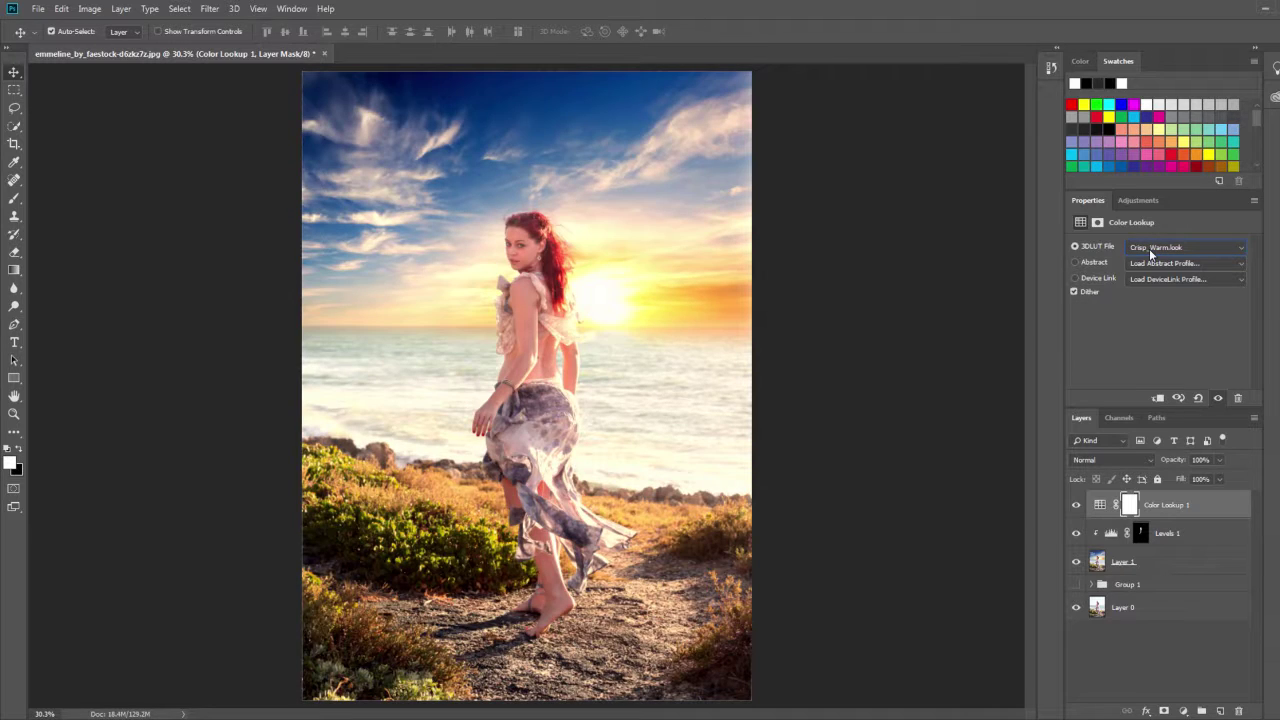
key(Up)
key(Down)
key(Down)
key(Down)
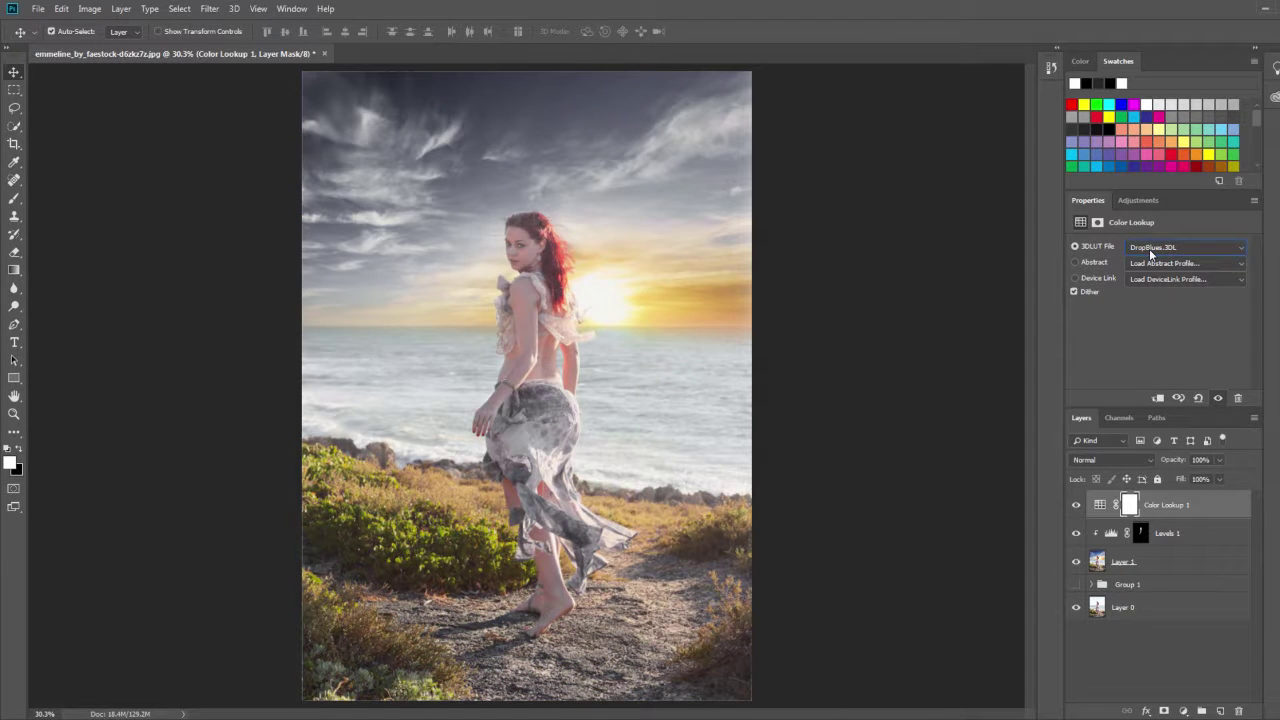
key(Down)
key(Up)
key(Down)
key(Down)
key(Down)
key(Down)
key(Down)
key(Down)
key(Down)
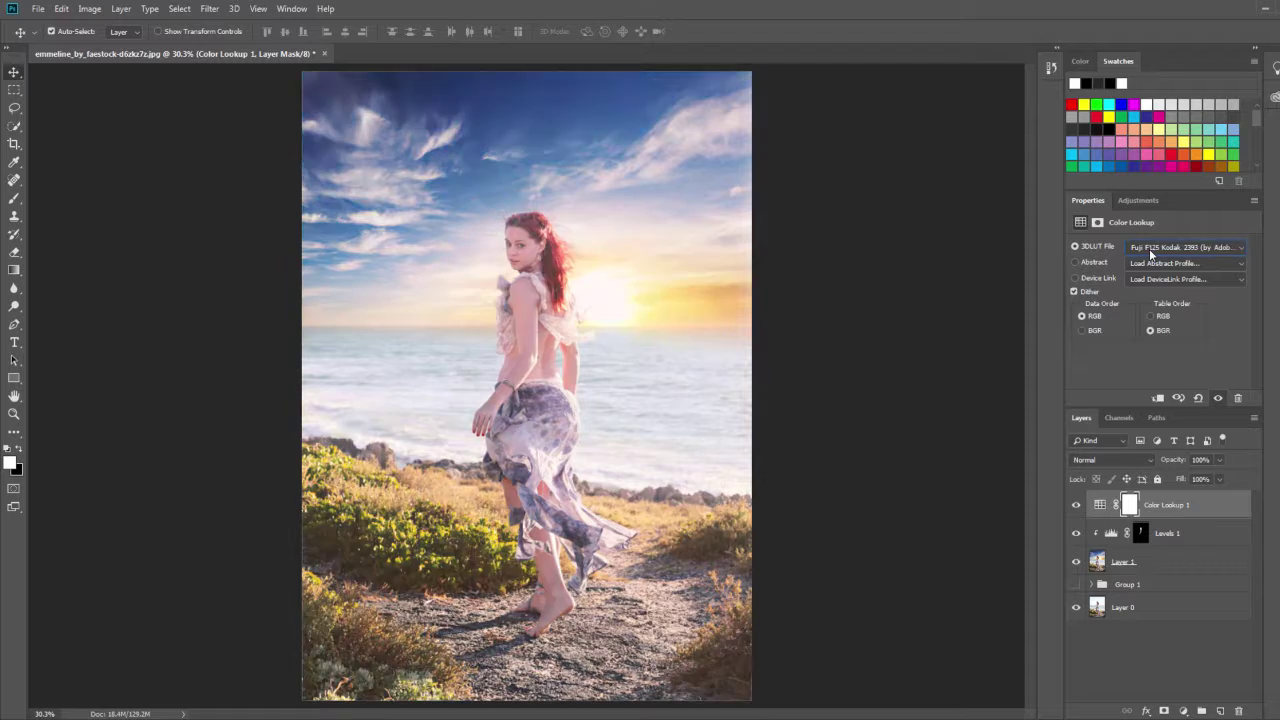
key(Down)
key(Down)
key(Down)
key(Down)
key(Down)
key(Down)
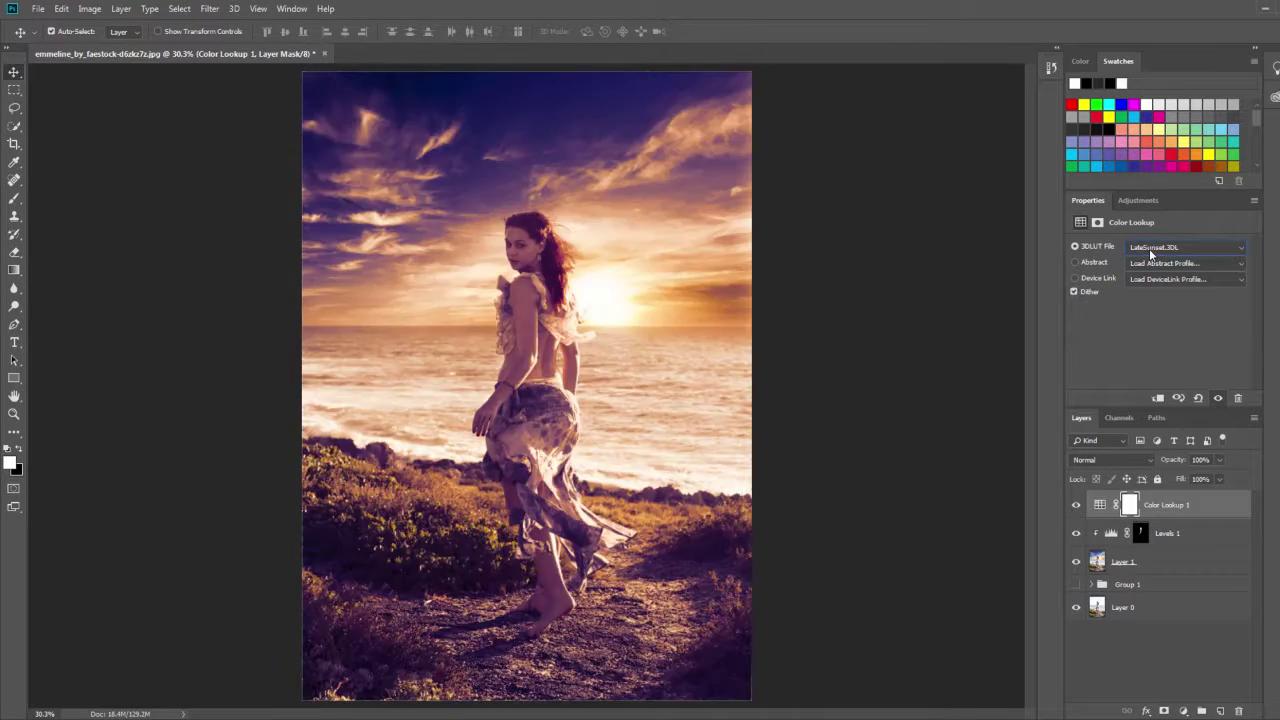
key(Down)
key(Down)
key(Down)
key(Down)
key(Down)
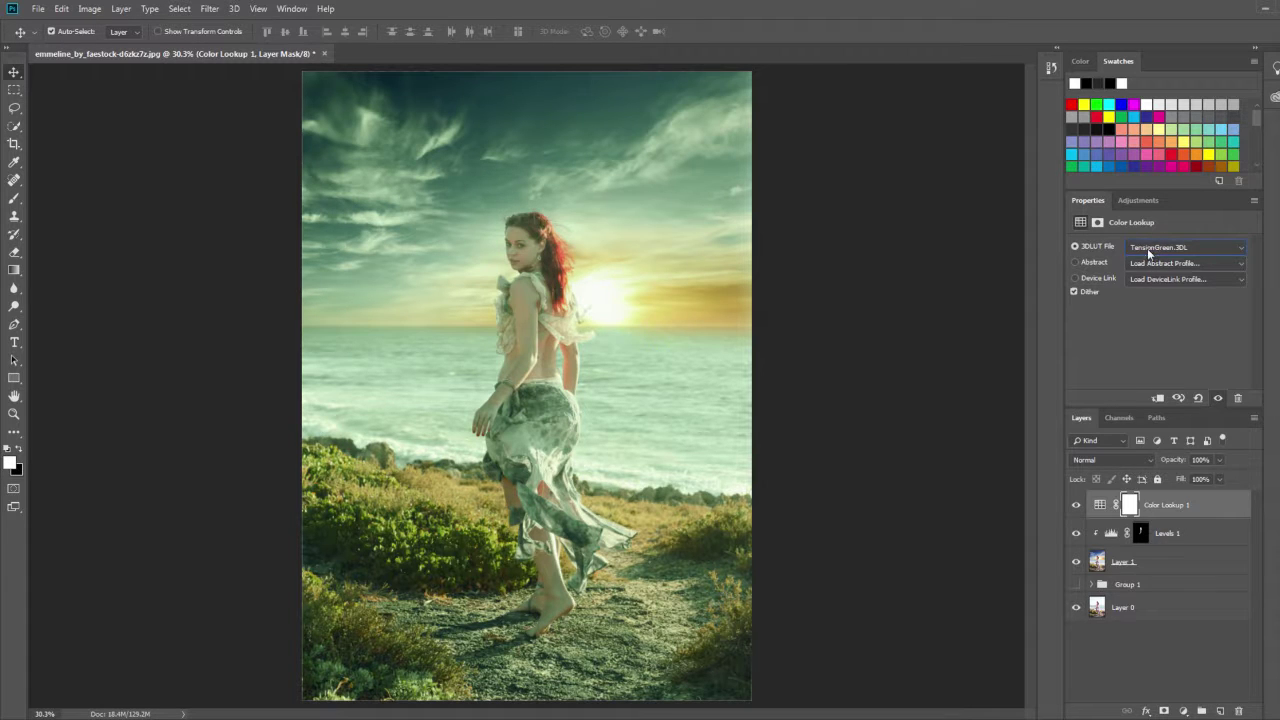
Apply DropBlues.3DL, compare it on and off, then delete the Color Lookup 1 layer
click(1147, 250)
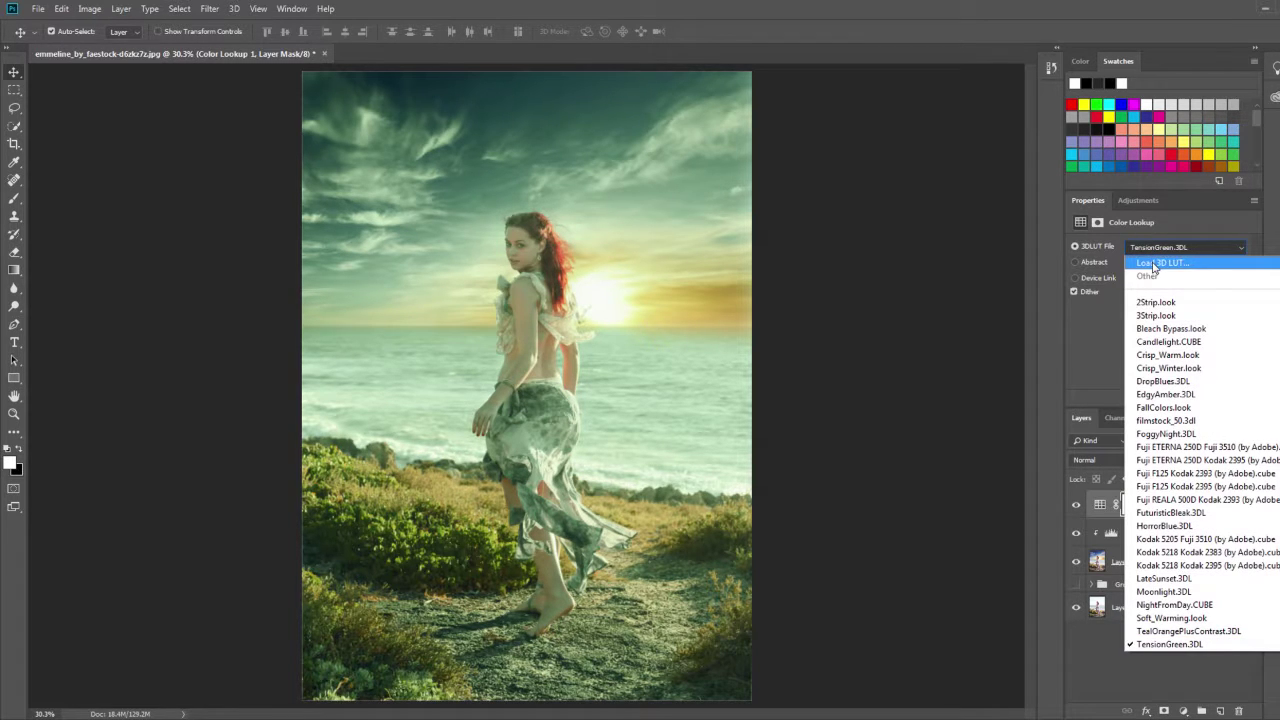
click(1175, 381)
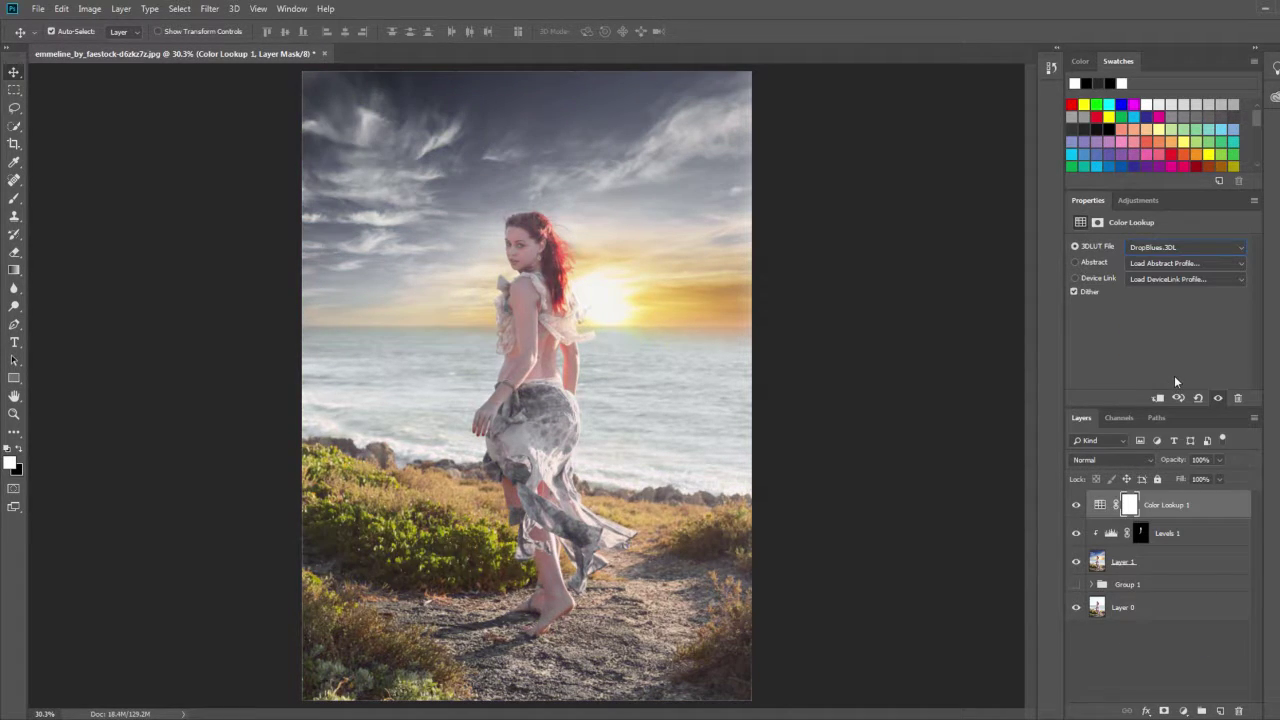
click(1078, 506)
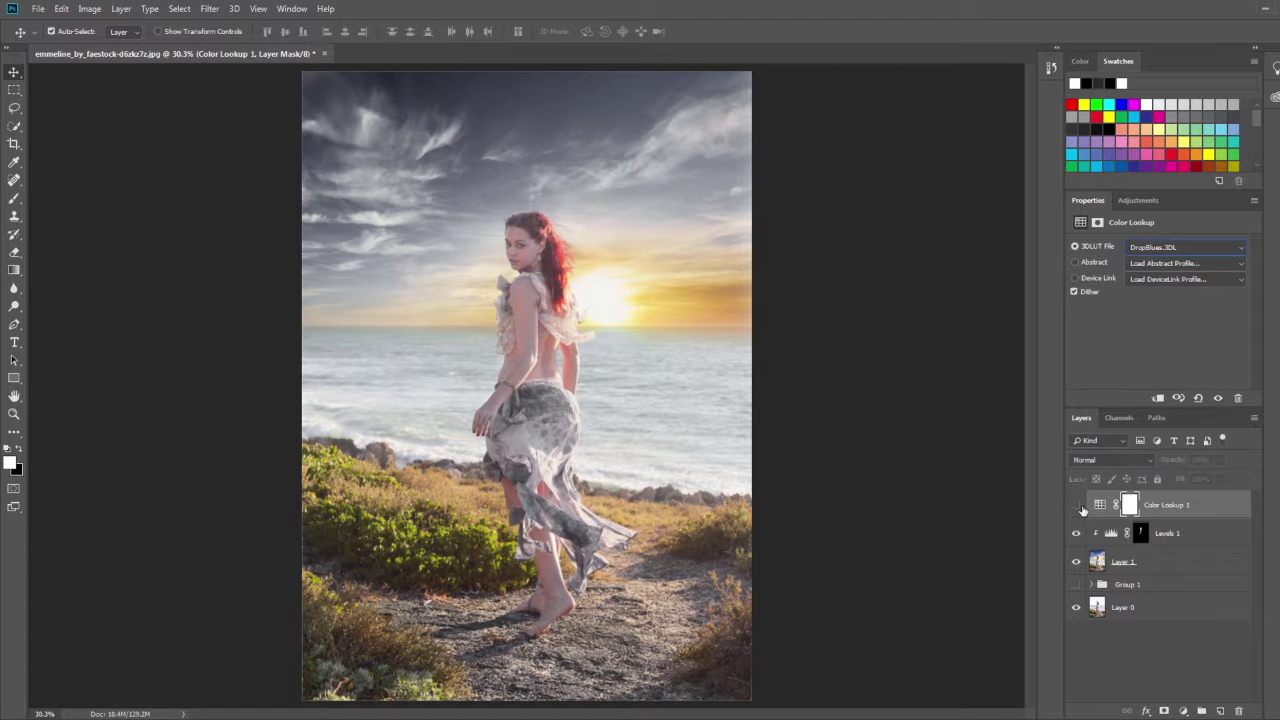
click(1078, 506)
click(1078, 506)
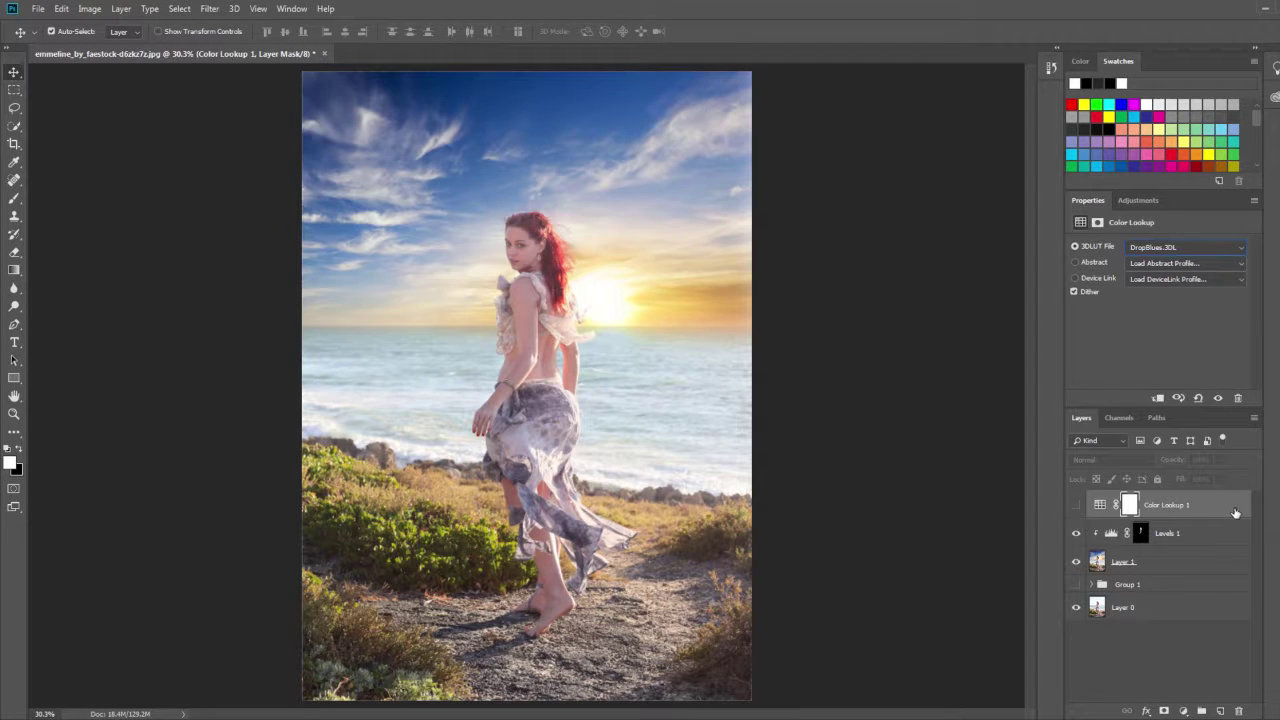
drag(1230, 512, 1237, 712)
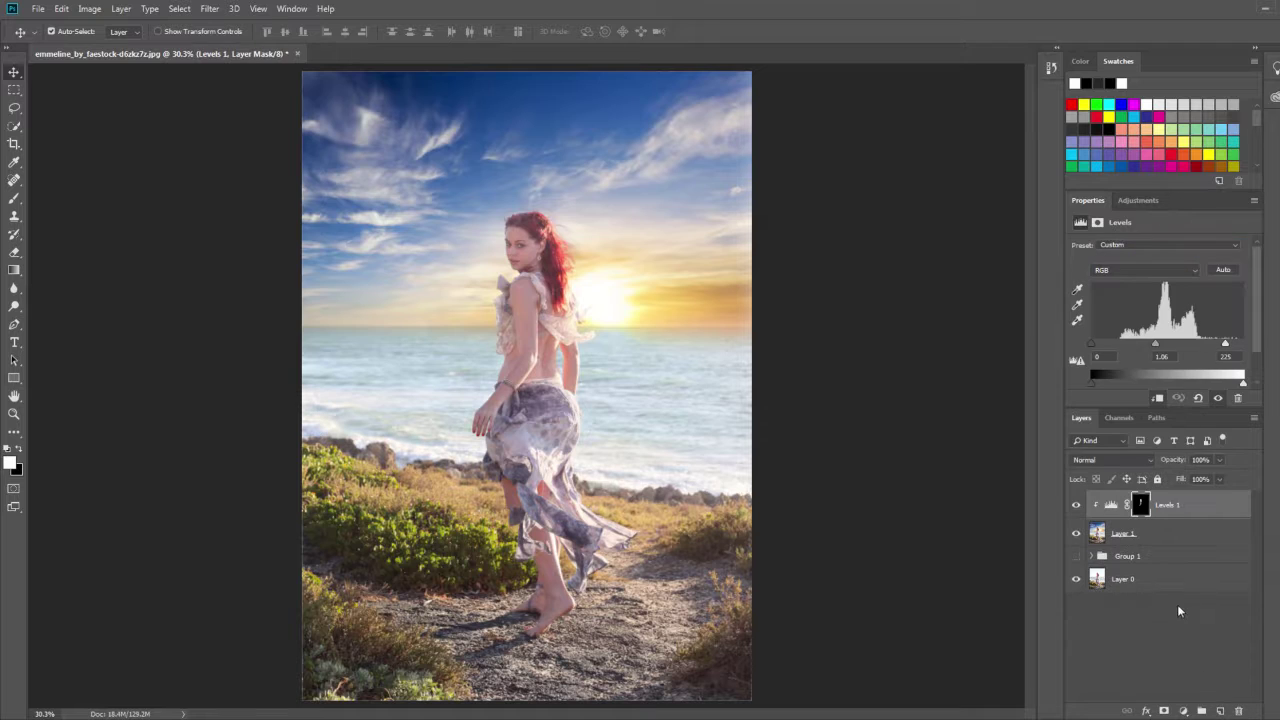
Merge all visible layers into a new Layer 2 above Layer 0
scroll(840, 497, down, 1)
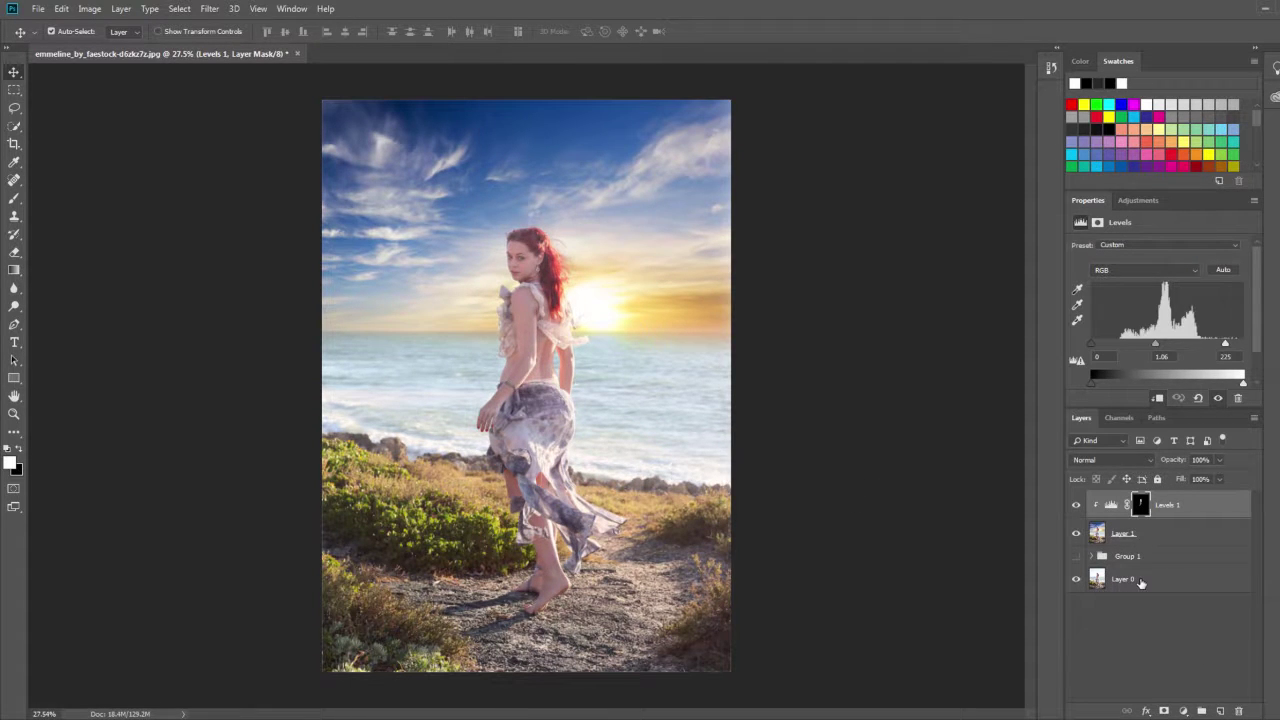
click(1141, 583)
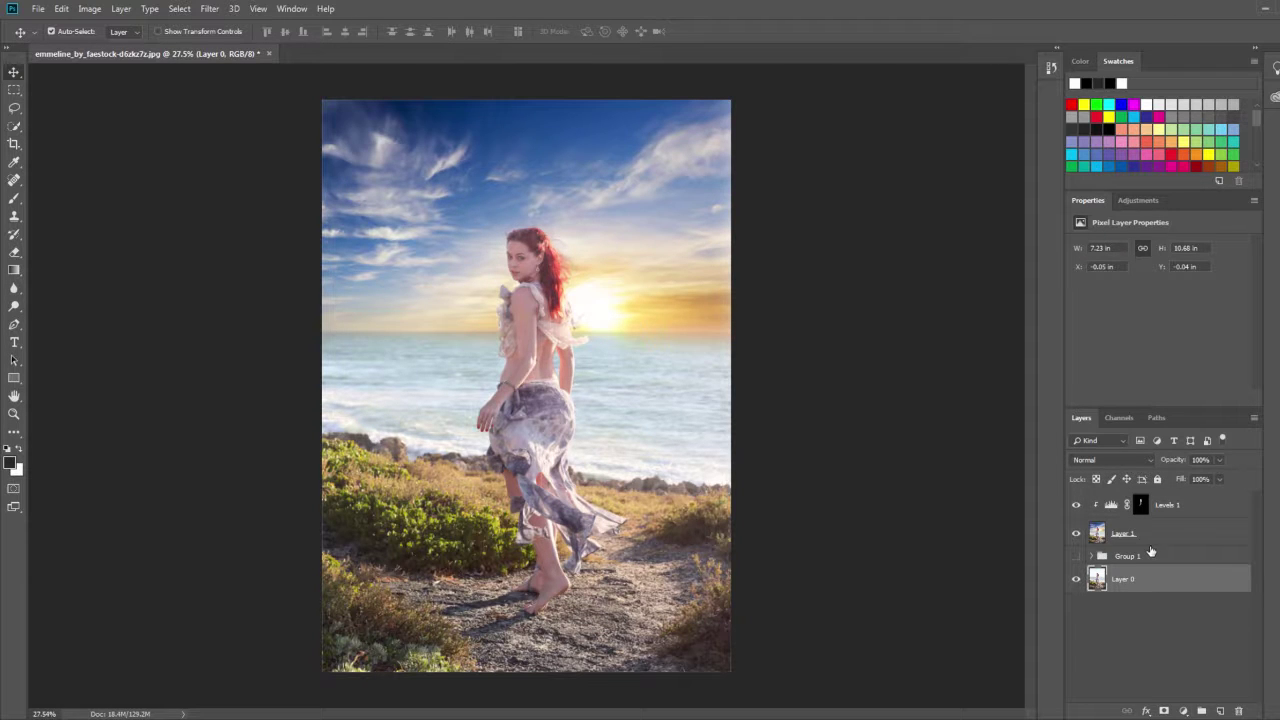
key(ctrl+shift+alt+e)
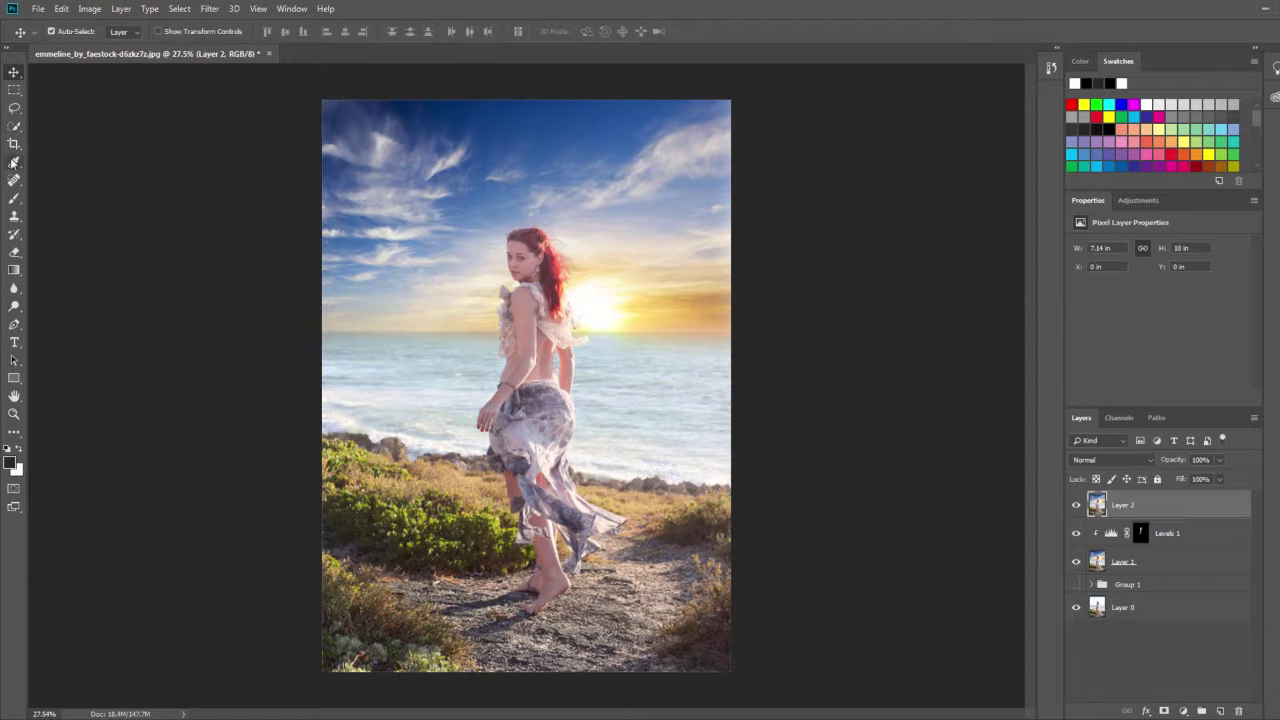
Crop-extend the canvas to the right to double its width
click(13, 145)
drag(731, 385, 933, 386)
key(Return)
key(v)
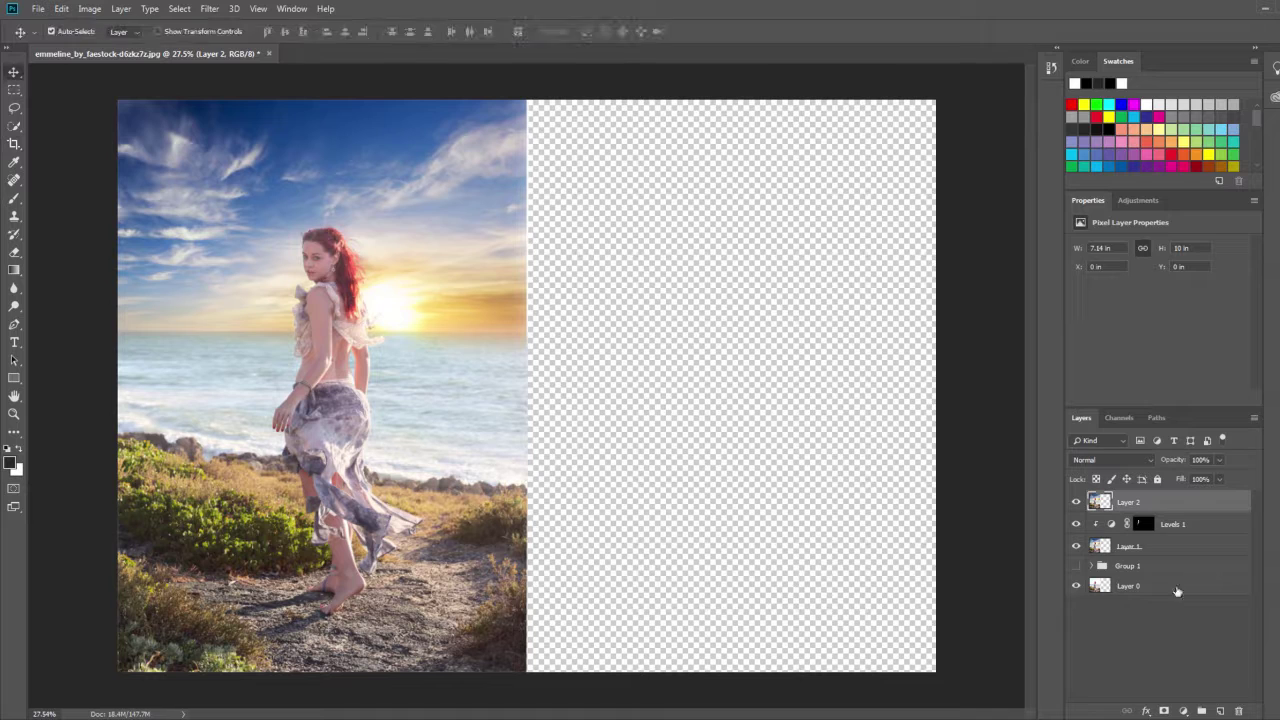
Hide the edit layers and move Layer 2 into the right half beside the original
click(1076, 523)
mouse_move(368, 410)
mouse_down()
mouse_move(776, 407)
mouse_move(790, 420)
mouse_up()
key(ctrl+minus)
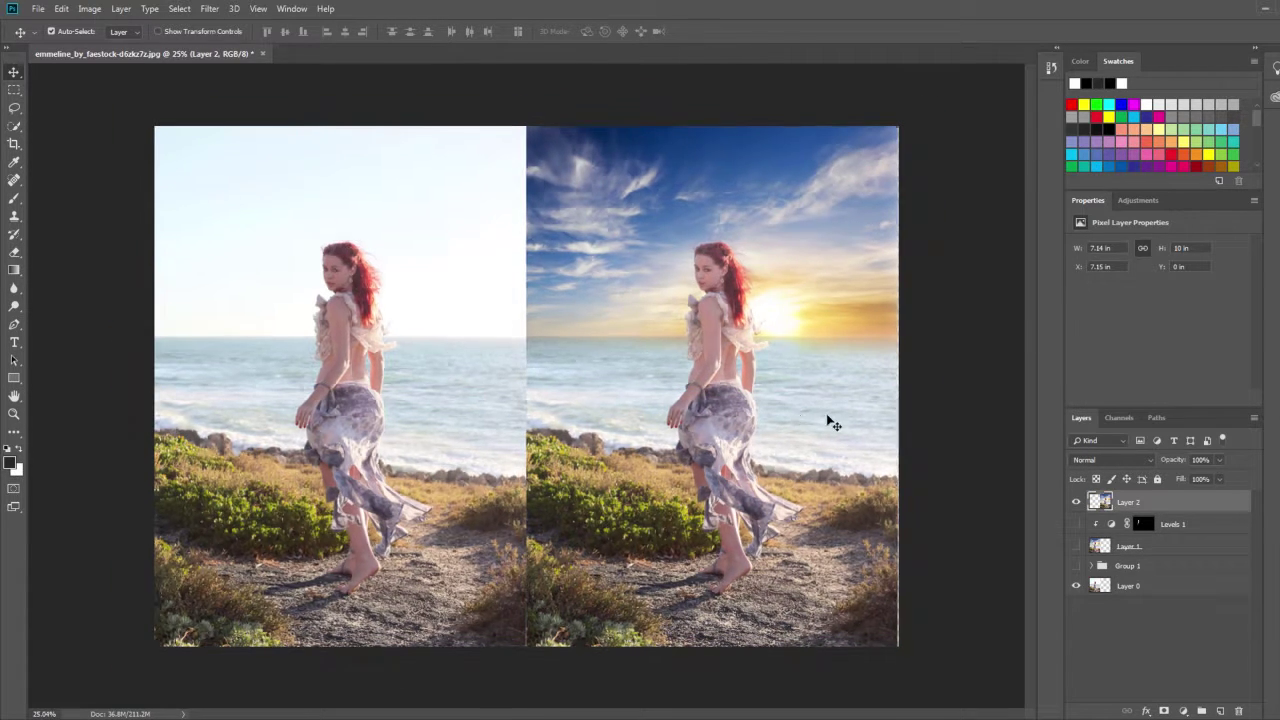